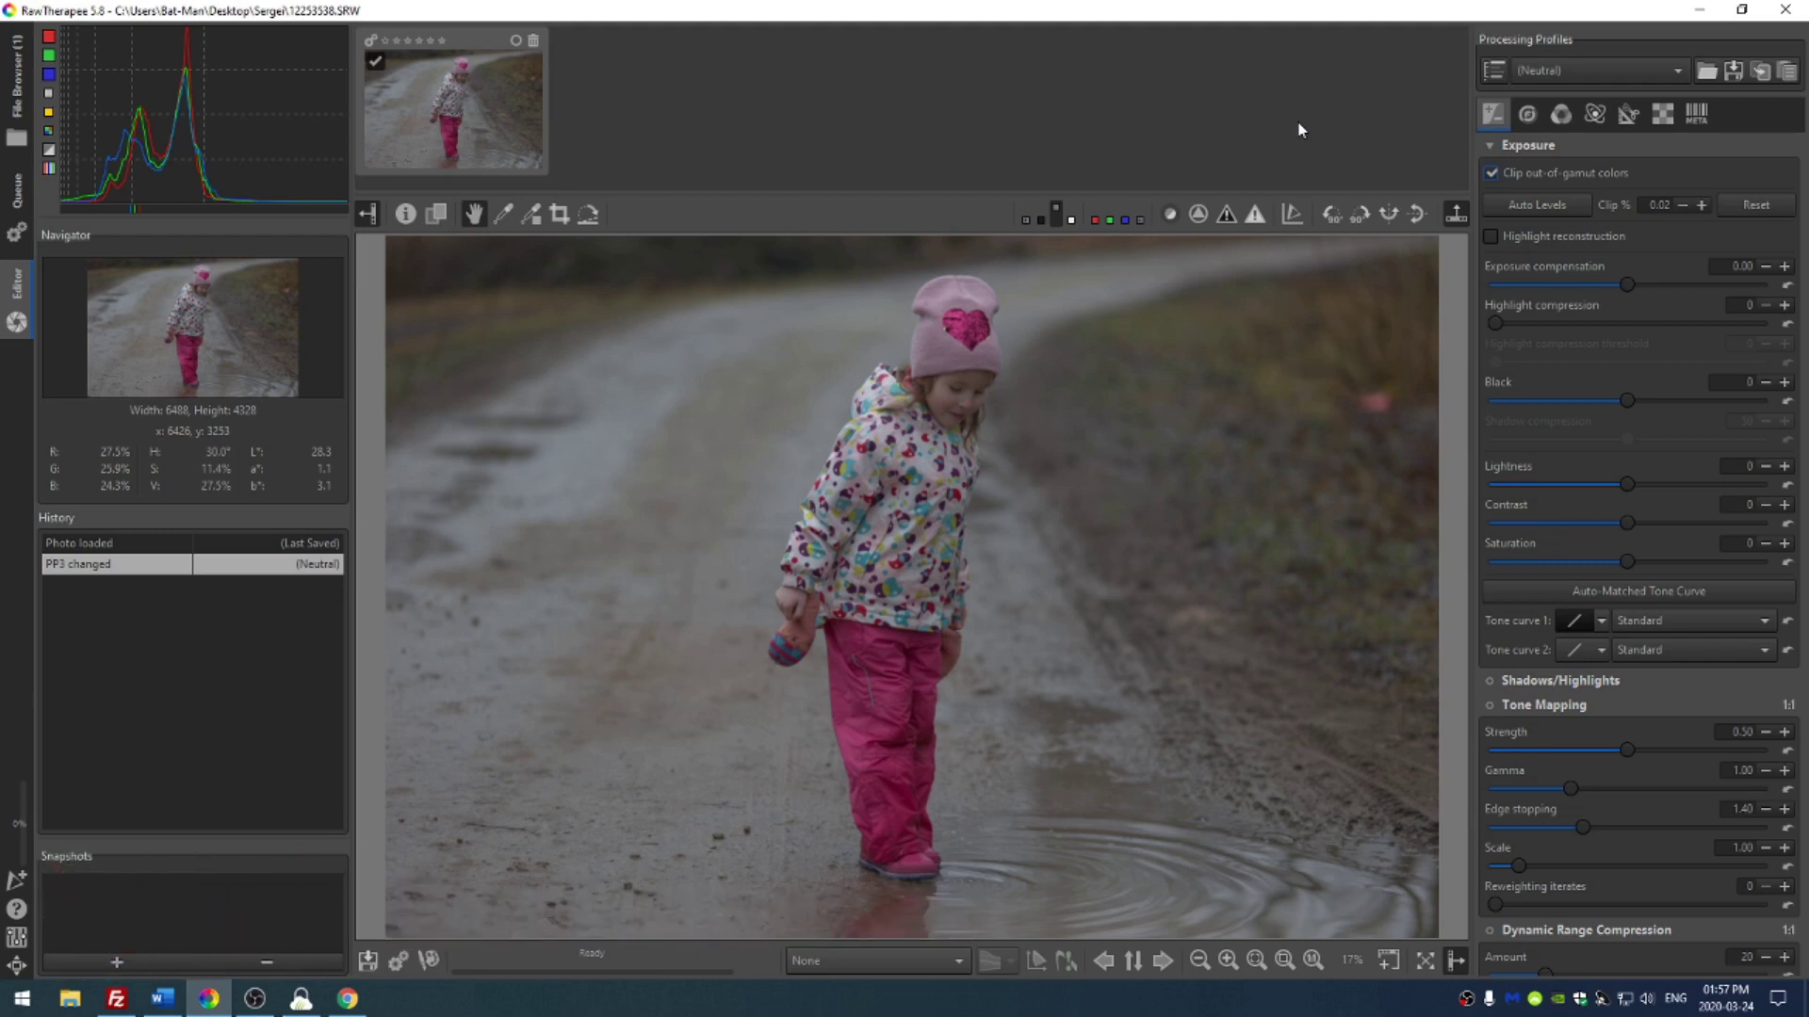
Step: Enlarge the preview and set exposure compensation 0.72, black 548 and lightness 20
left_click(1456, 213)
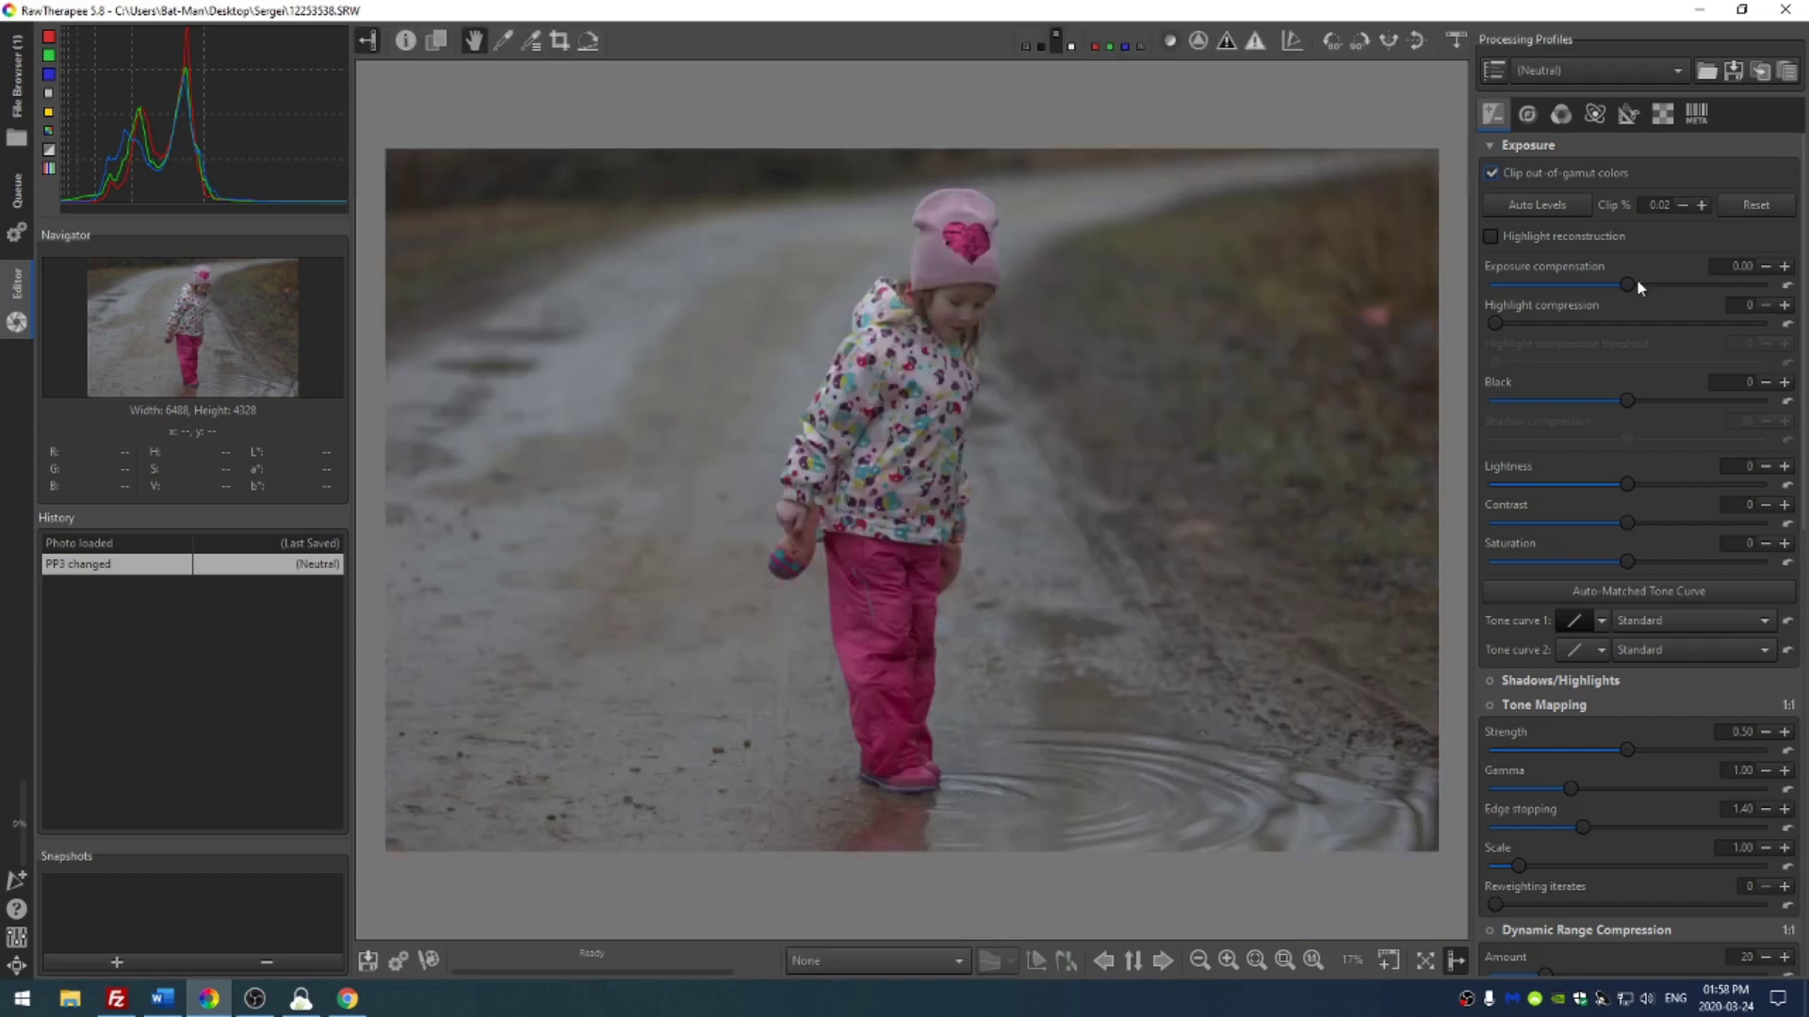
mouse_move(1627, 284)
left_mouse_down()
mouse_move(1665, 284)
mouse_move(1647, 285)
left_mouse_up()
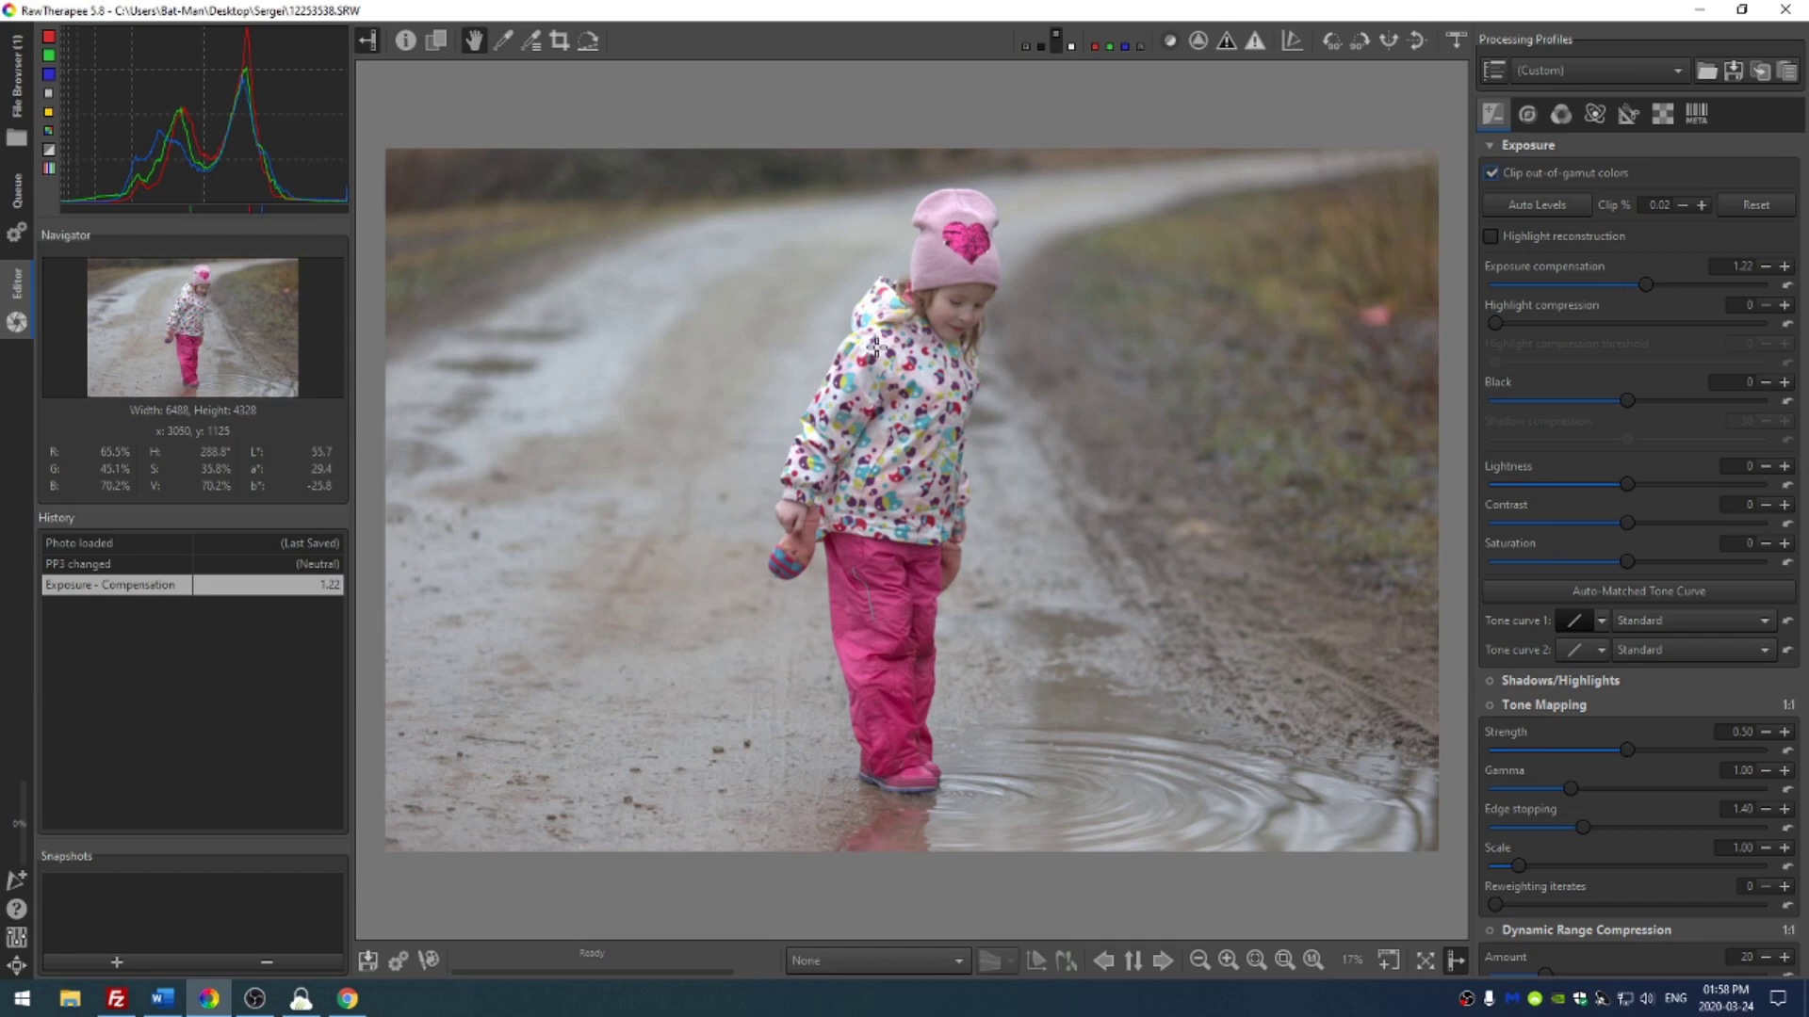
left_click_drag(1647, 285, 1622, 286)
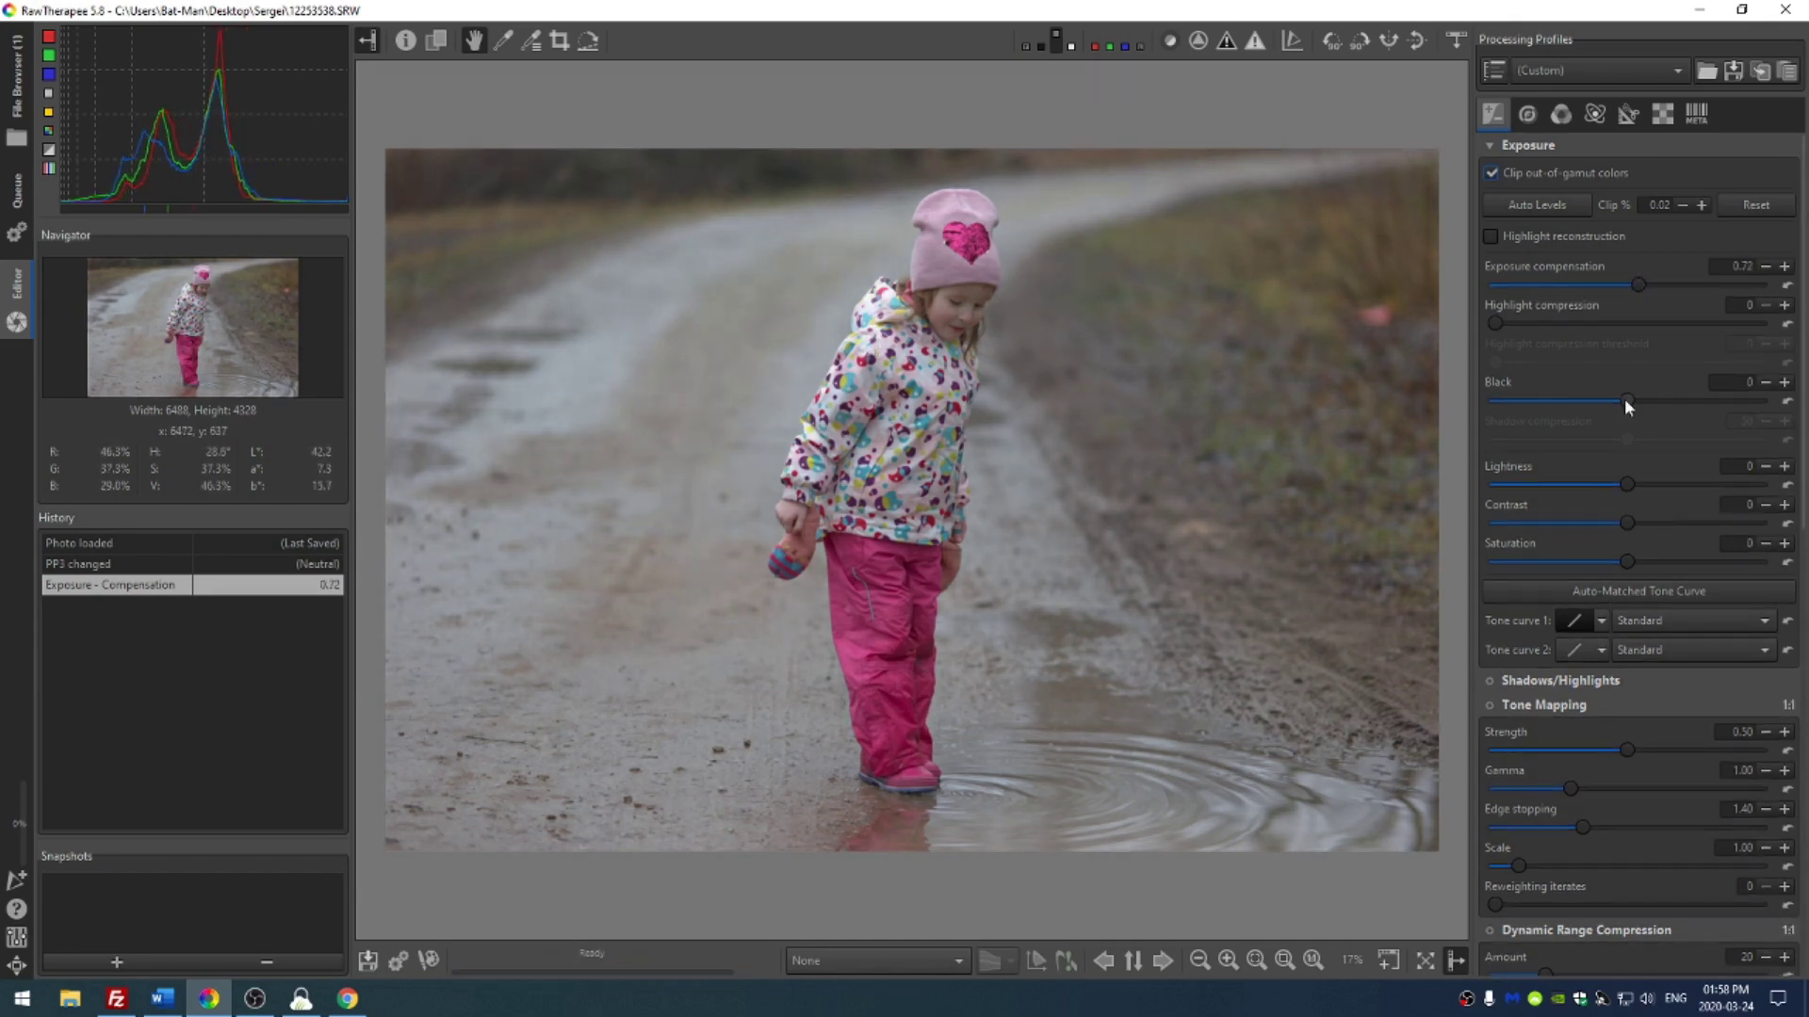
mouse_move(1626, 402)
left_mouse_down()
mouse_move(1647, 405)
mouse_move(1633, 404)
left_mouse_up()
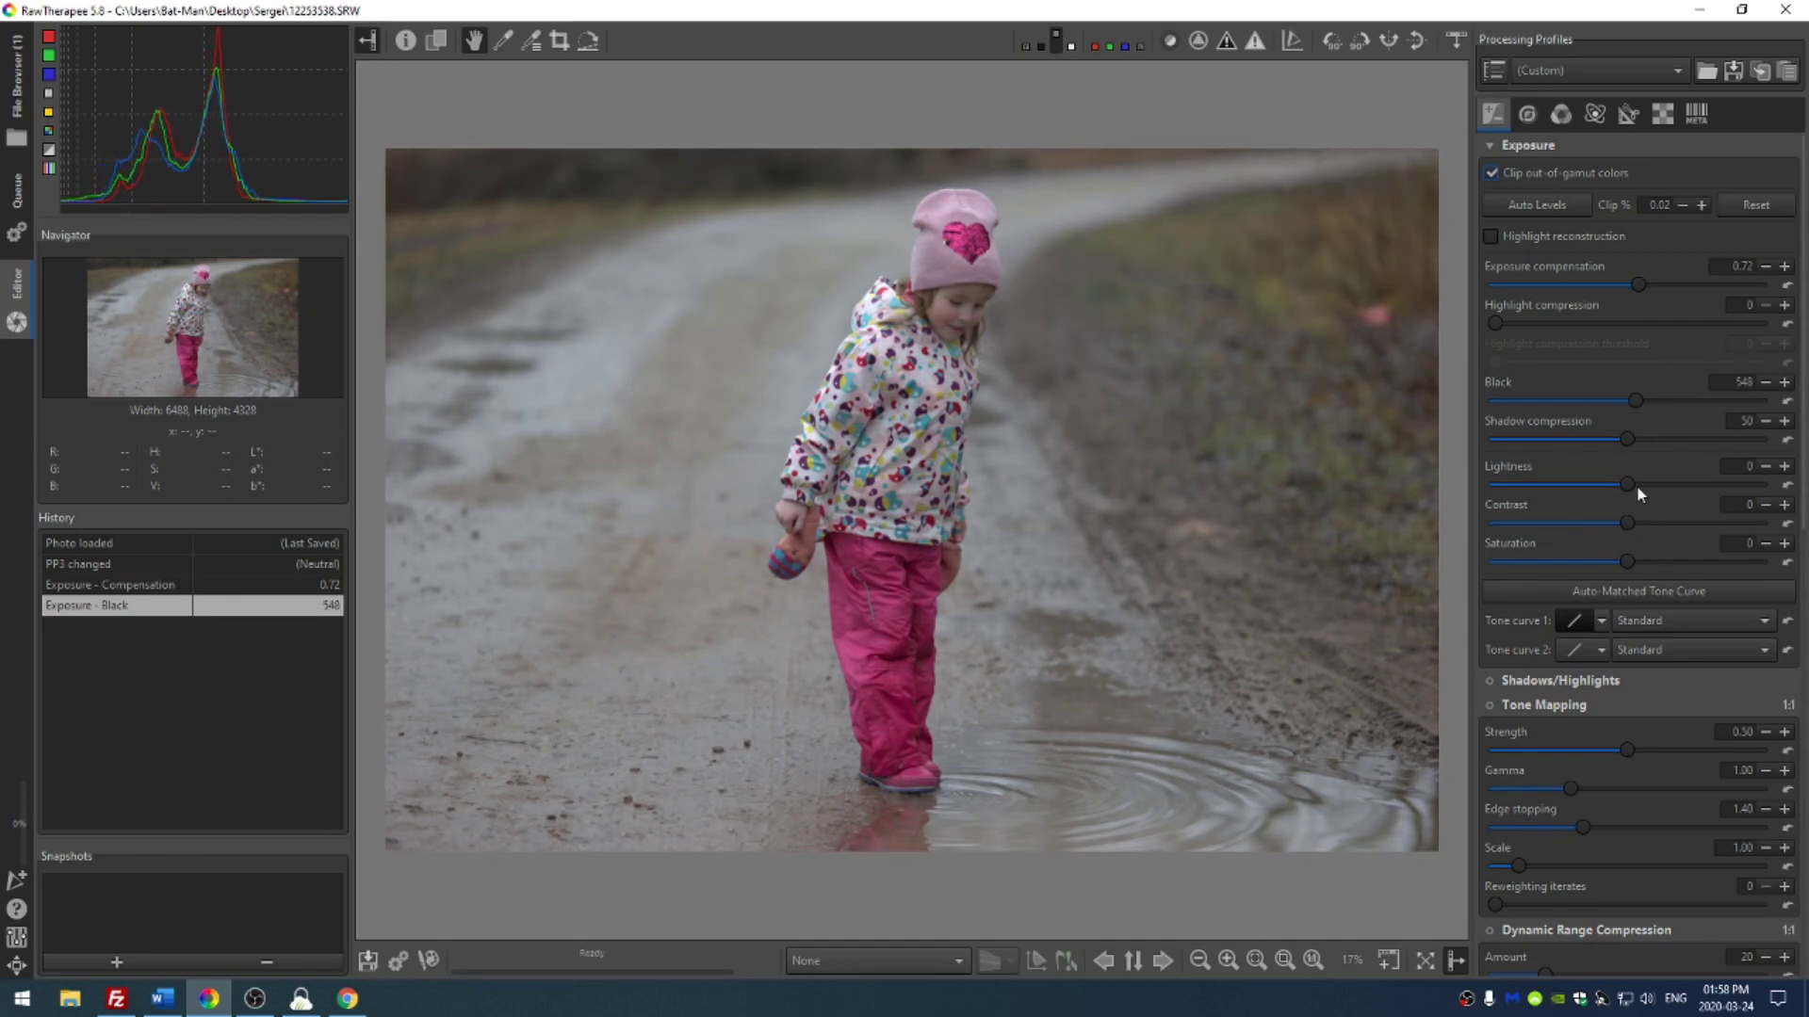
left_click_drag(1644, 483, 1689, 525)
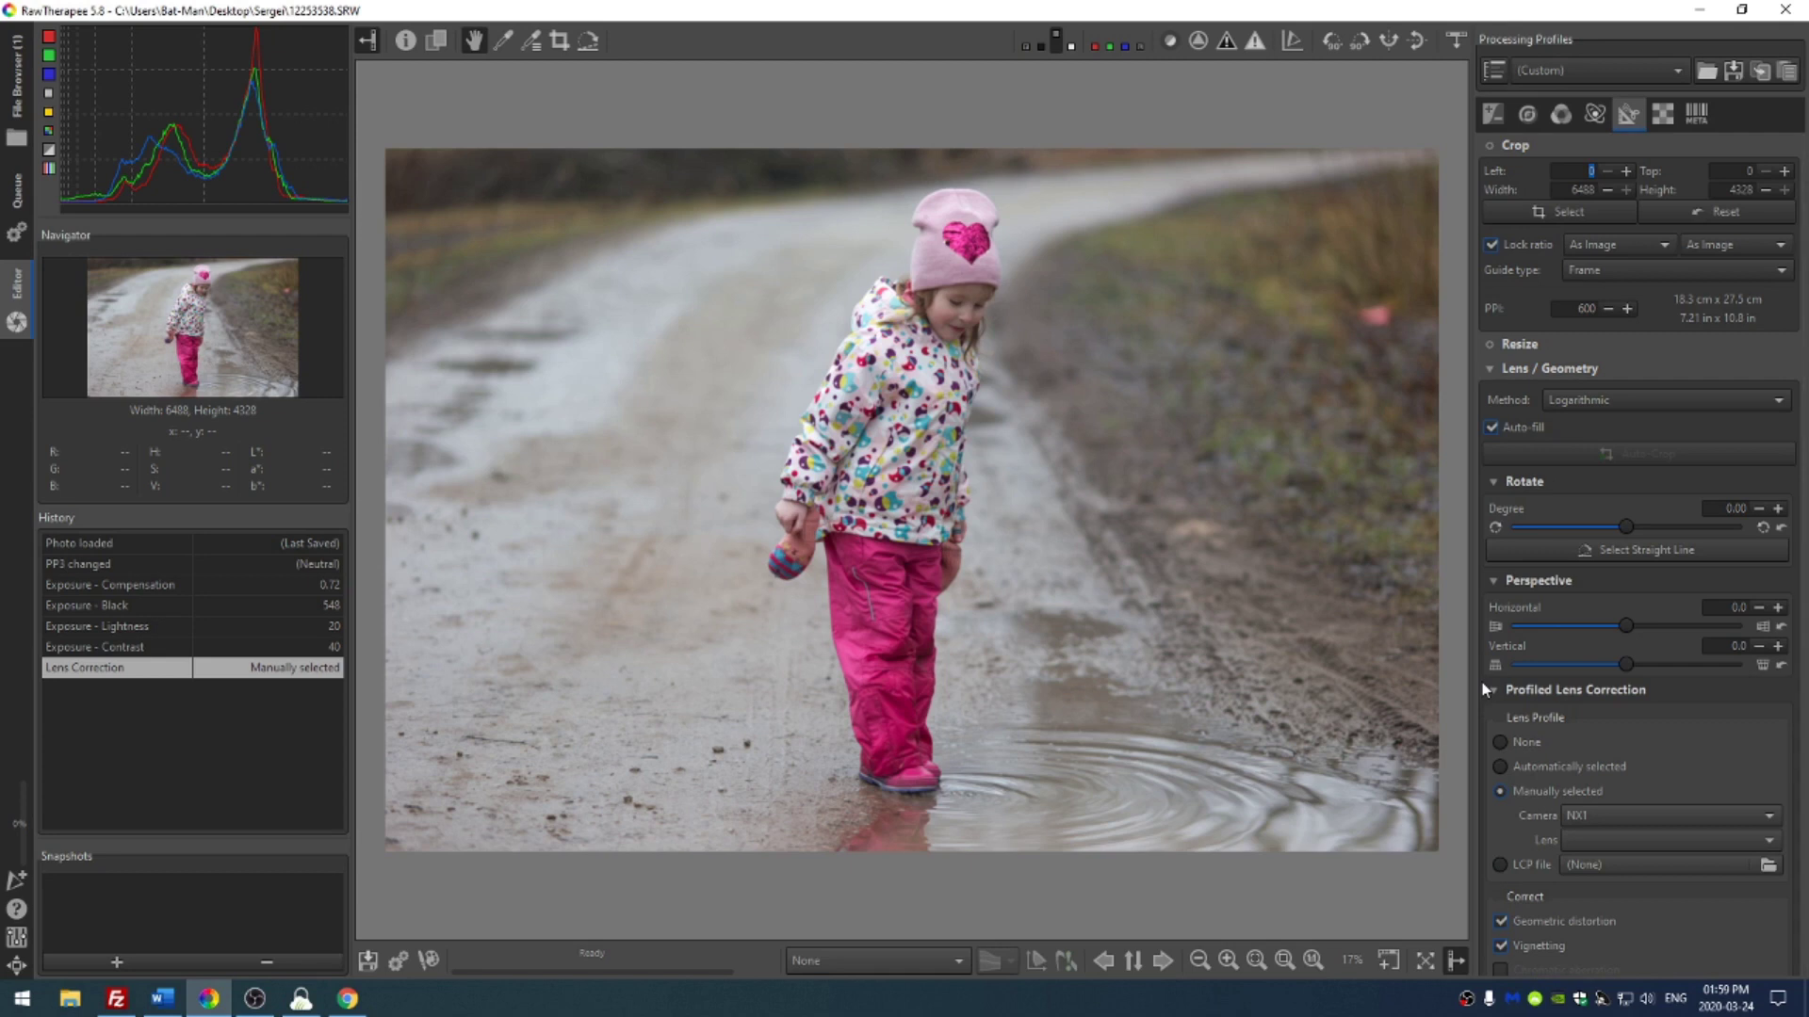
left_click(1592, 835)
mouse_move(1592, 835)
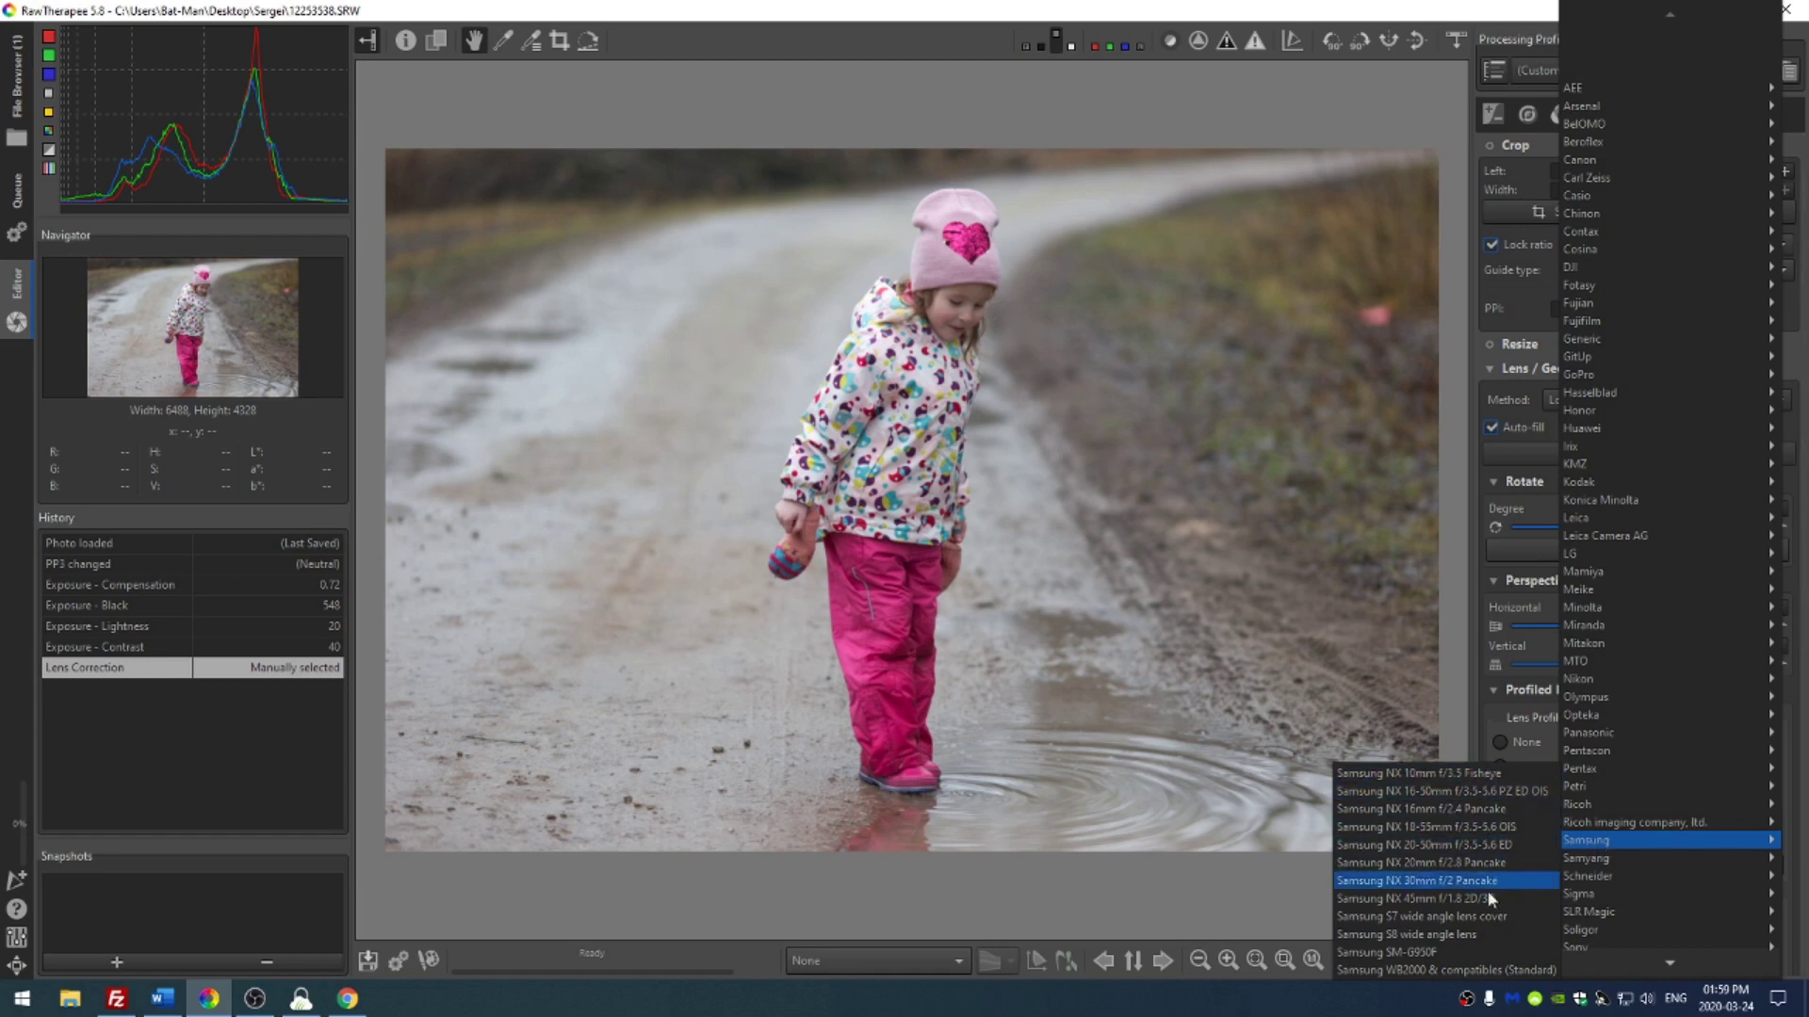
left_click(1524, 684)
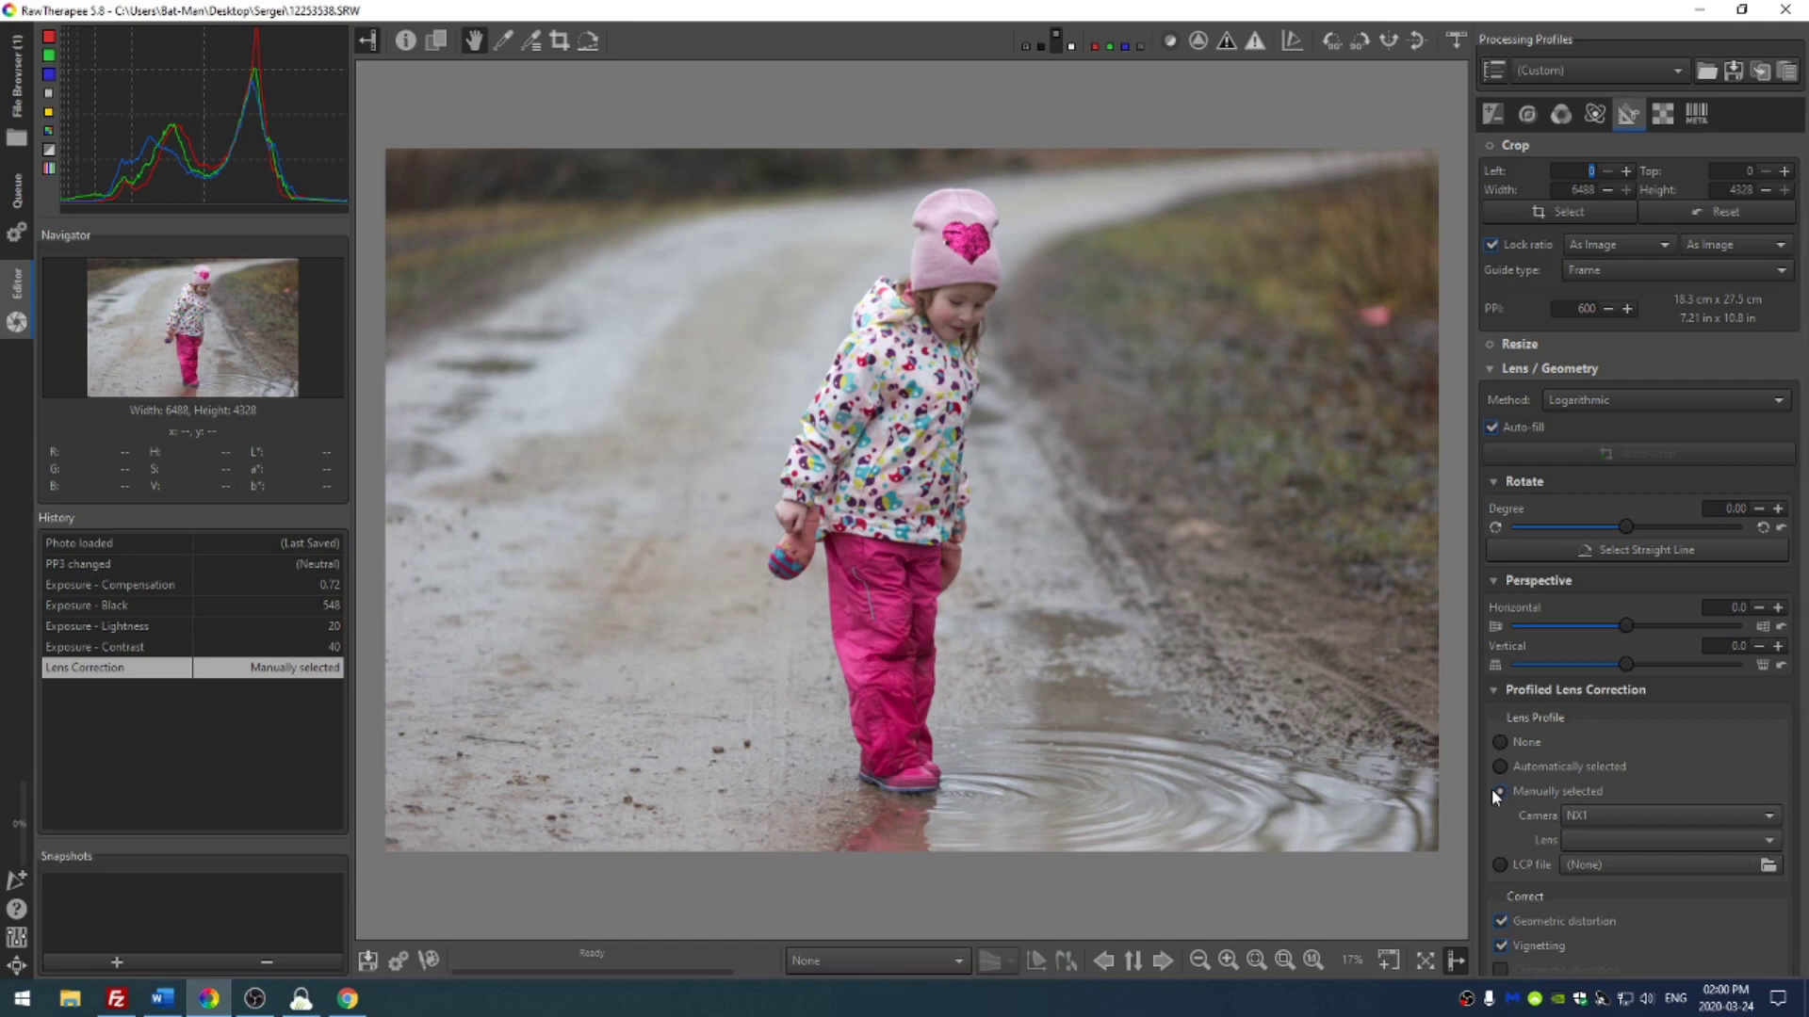
Step: Lock the crop to a 4:5 portrait ratio and position the frame over the girl
left_click(1606, 244)
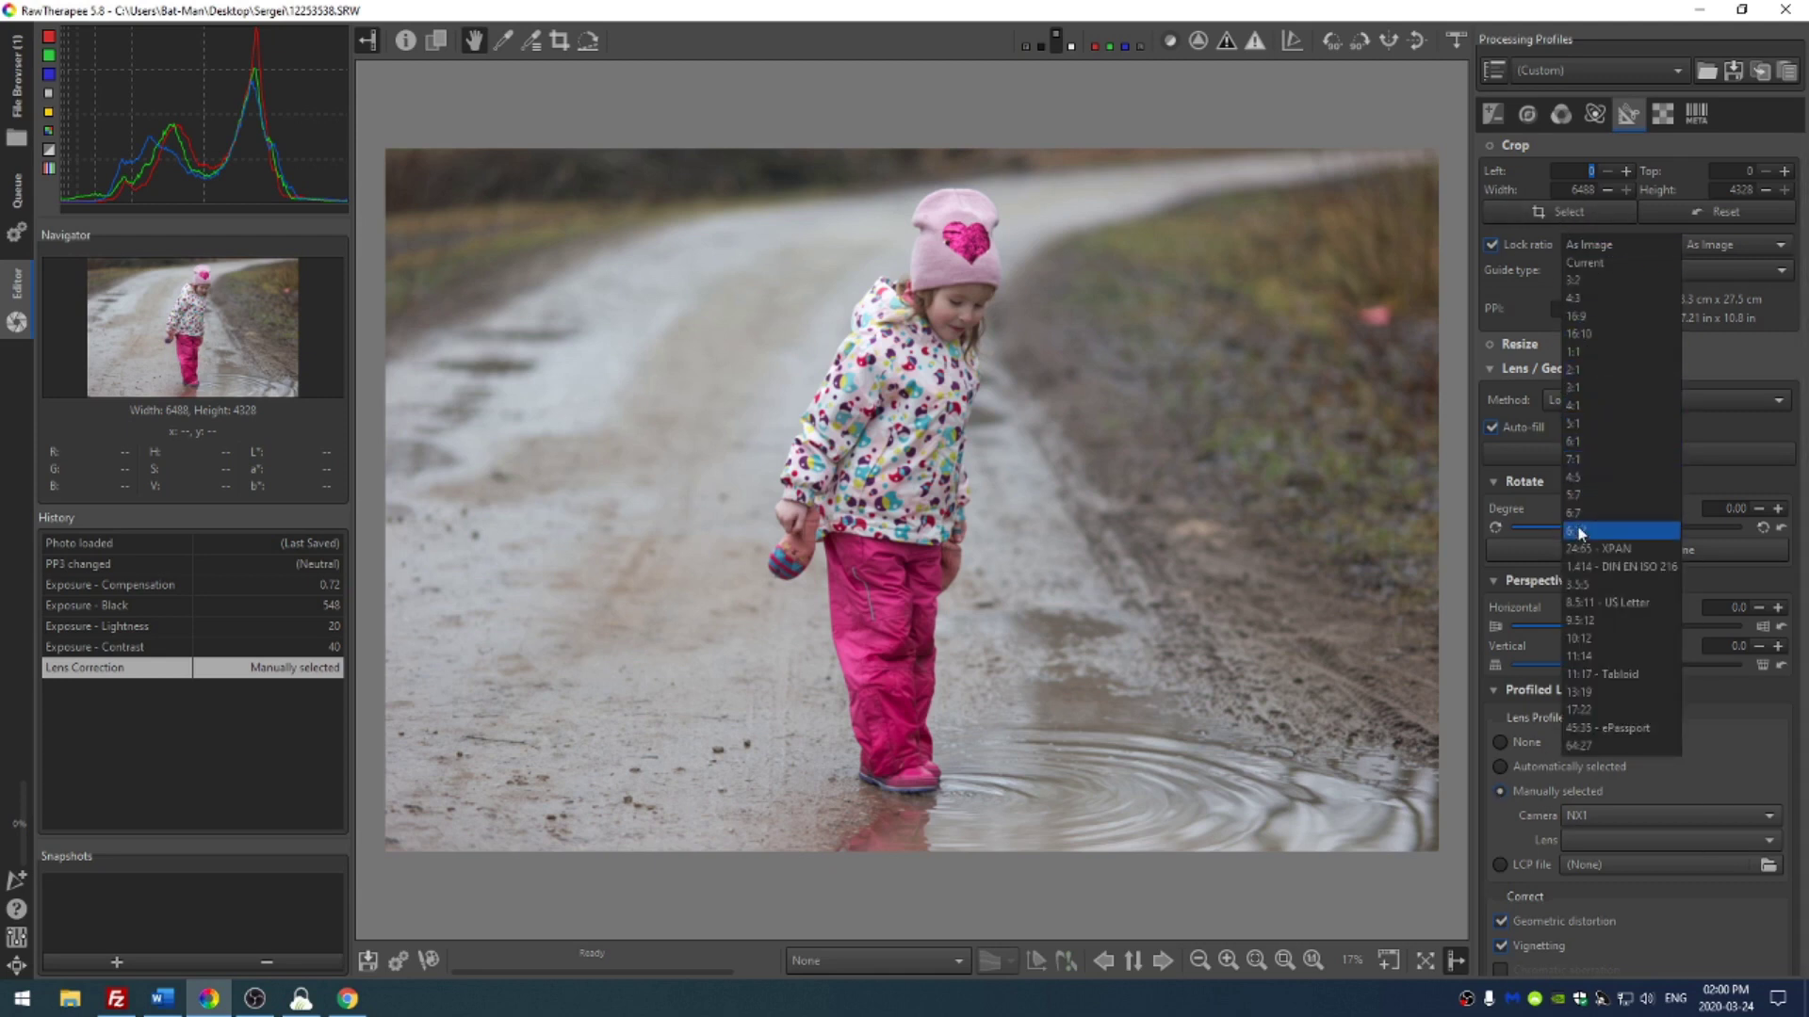
left_click(1592, 477)
left_click(1750, 244)
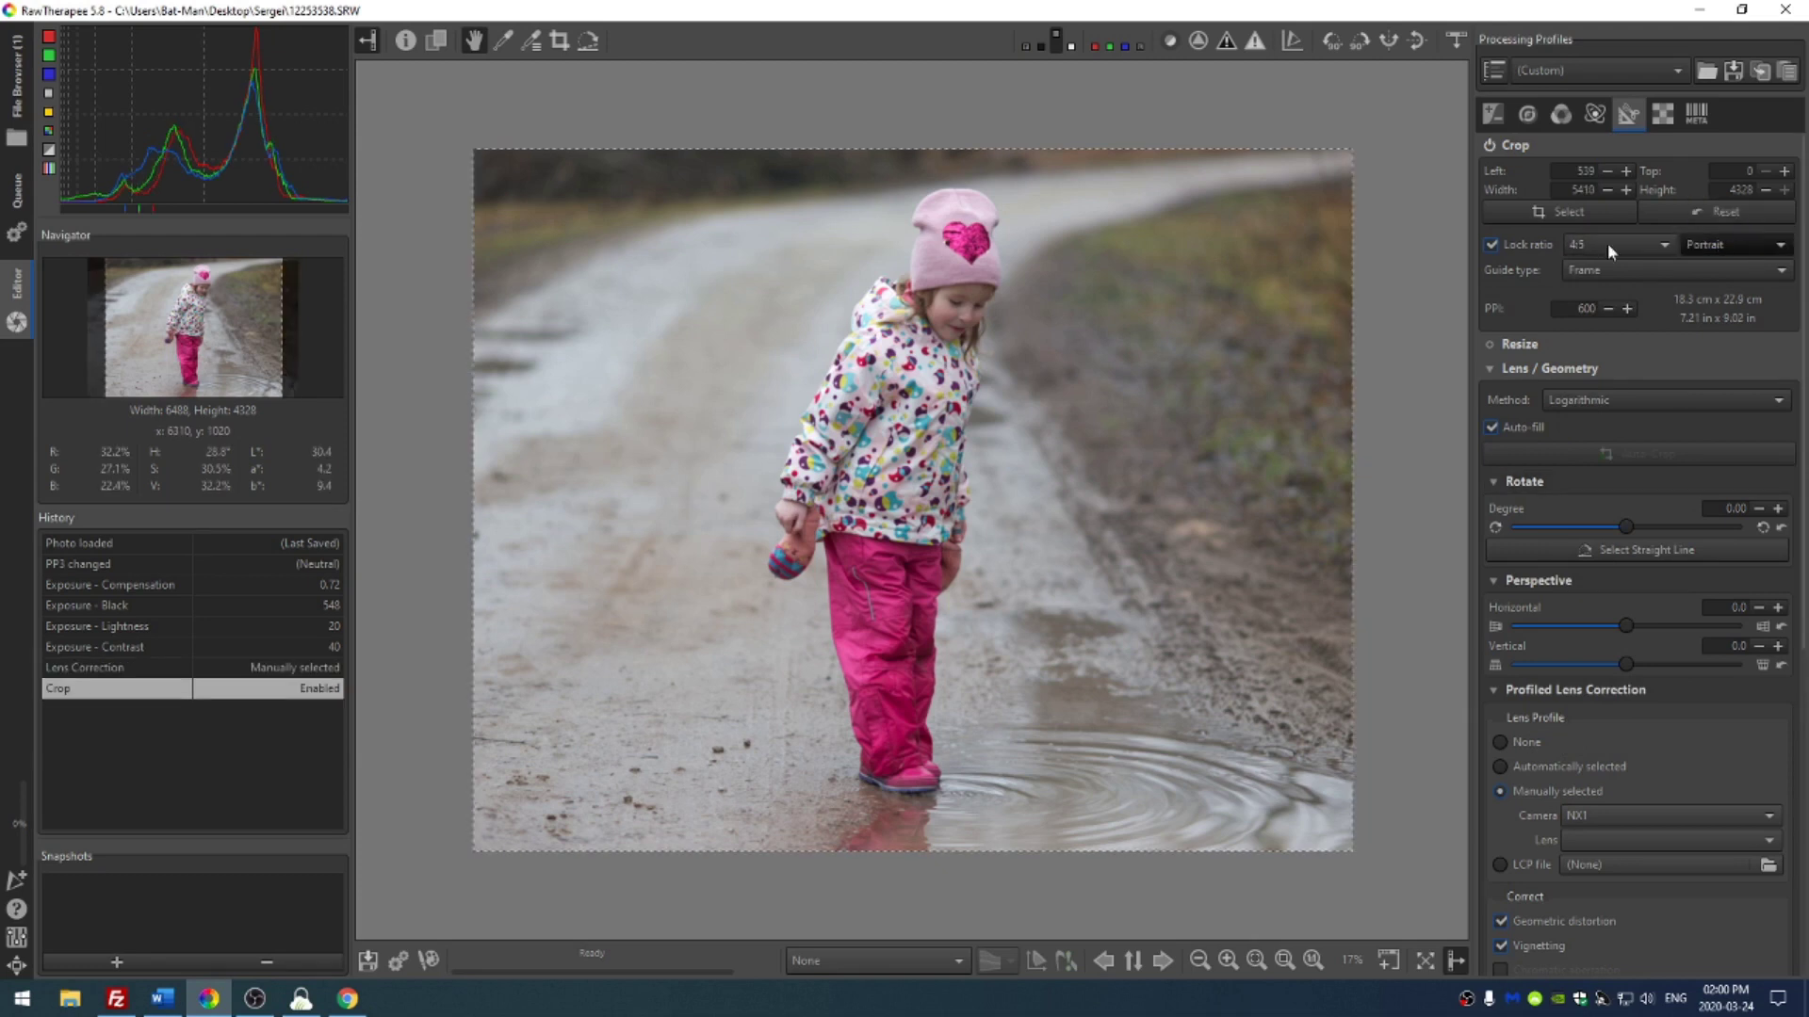
left_click(1715, 264)
left_click_drag(1193, 551, 1216, 551)
left_click_drag(1102, 669, 1097, 670)
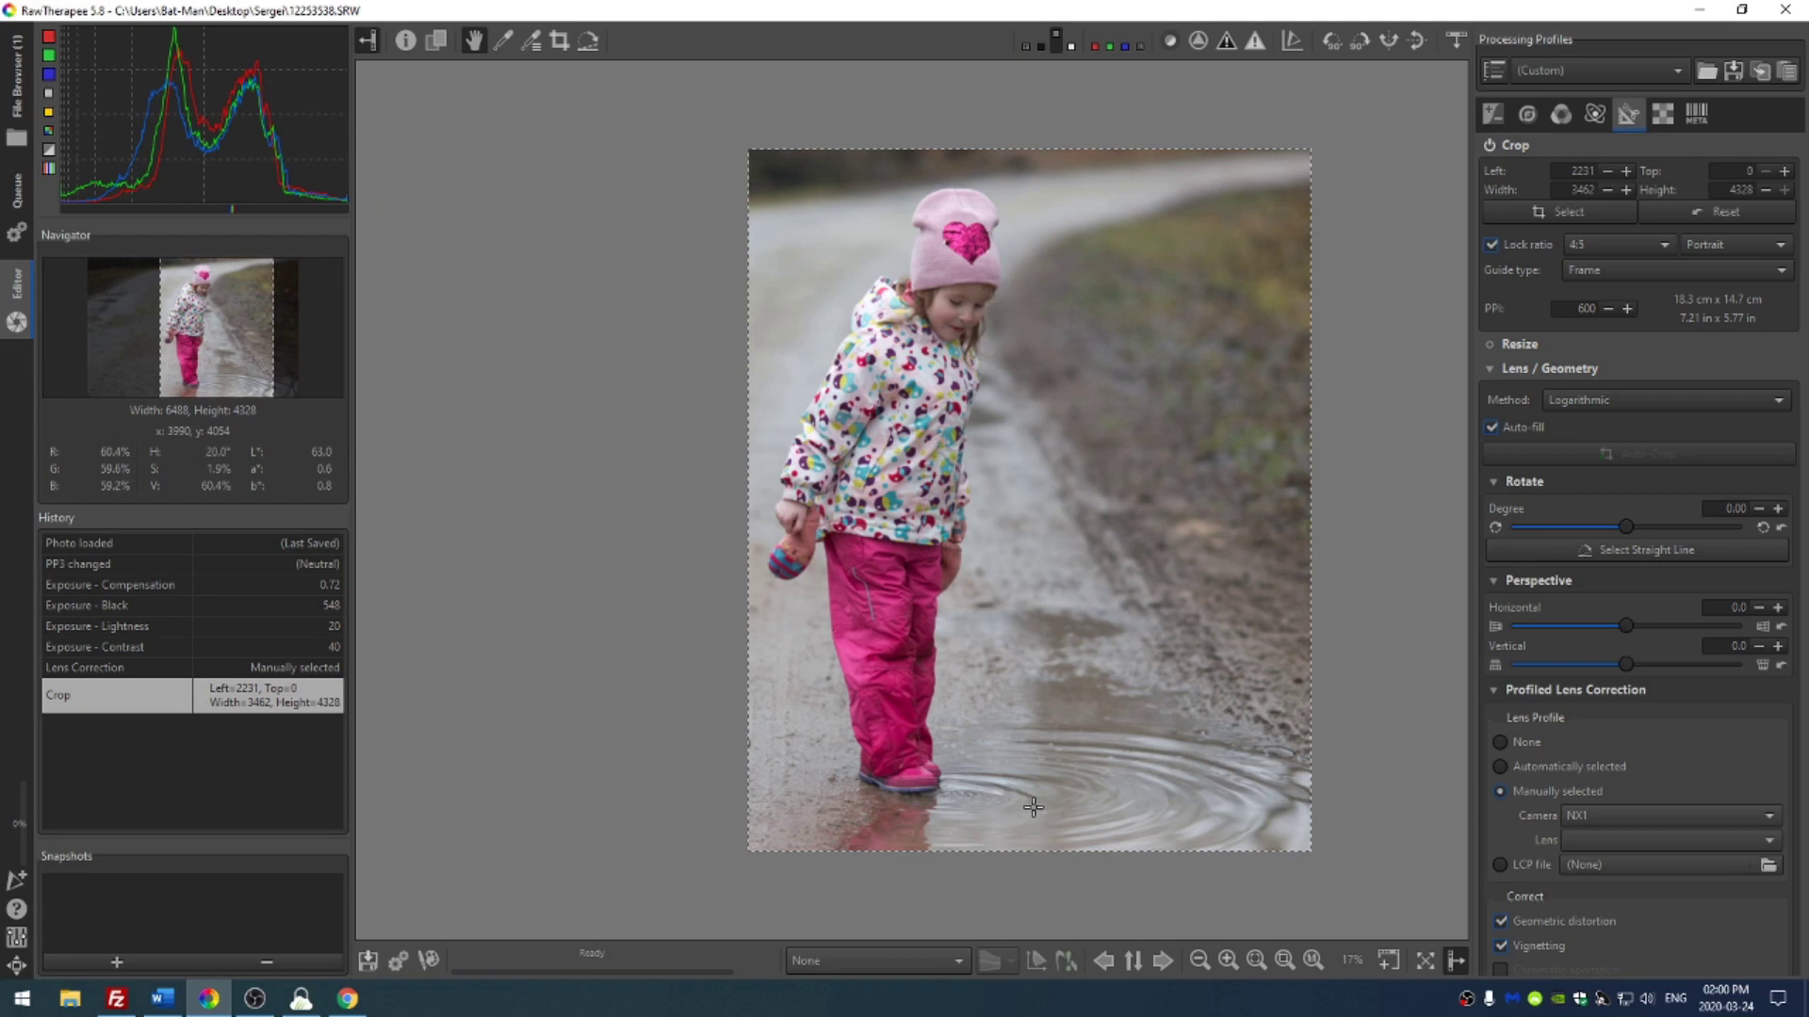
Step: Enable Sharpening and Local Contrast on the Detail tab, with local contrast amount around 0.17
left_click(1527, 114)
left_click(1490, 145)
left_click(1489, 169)
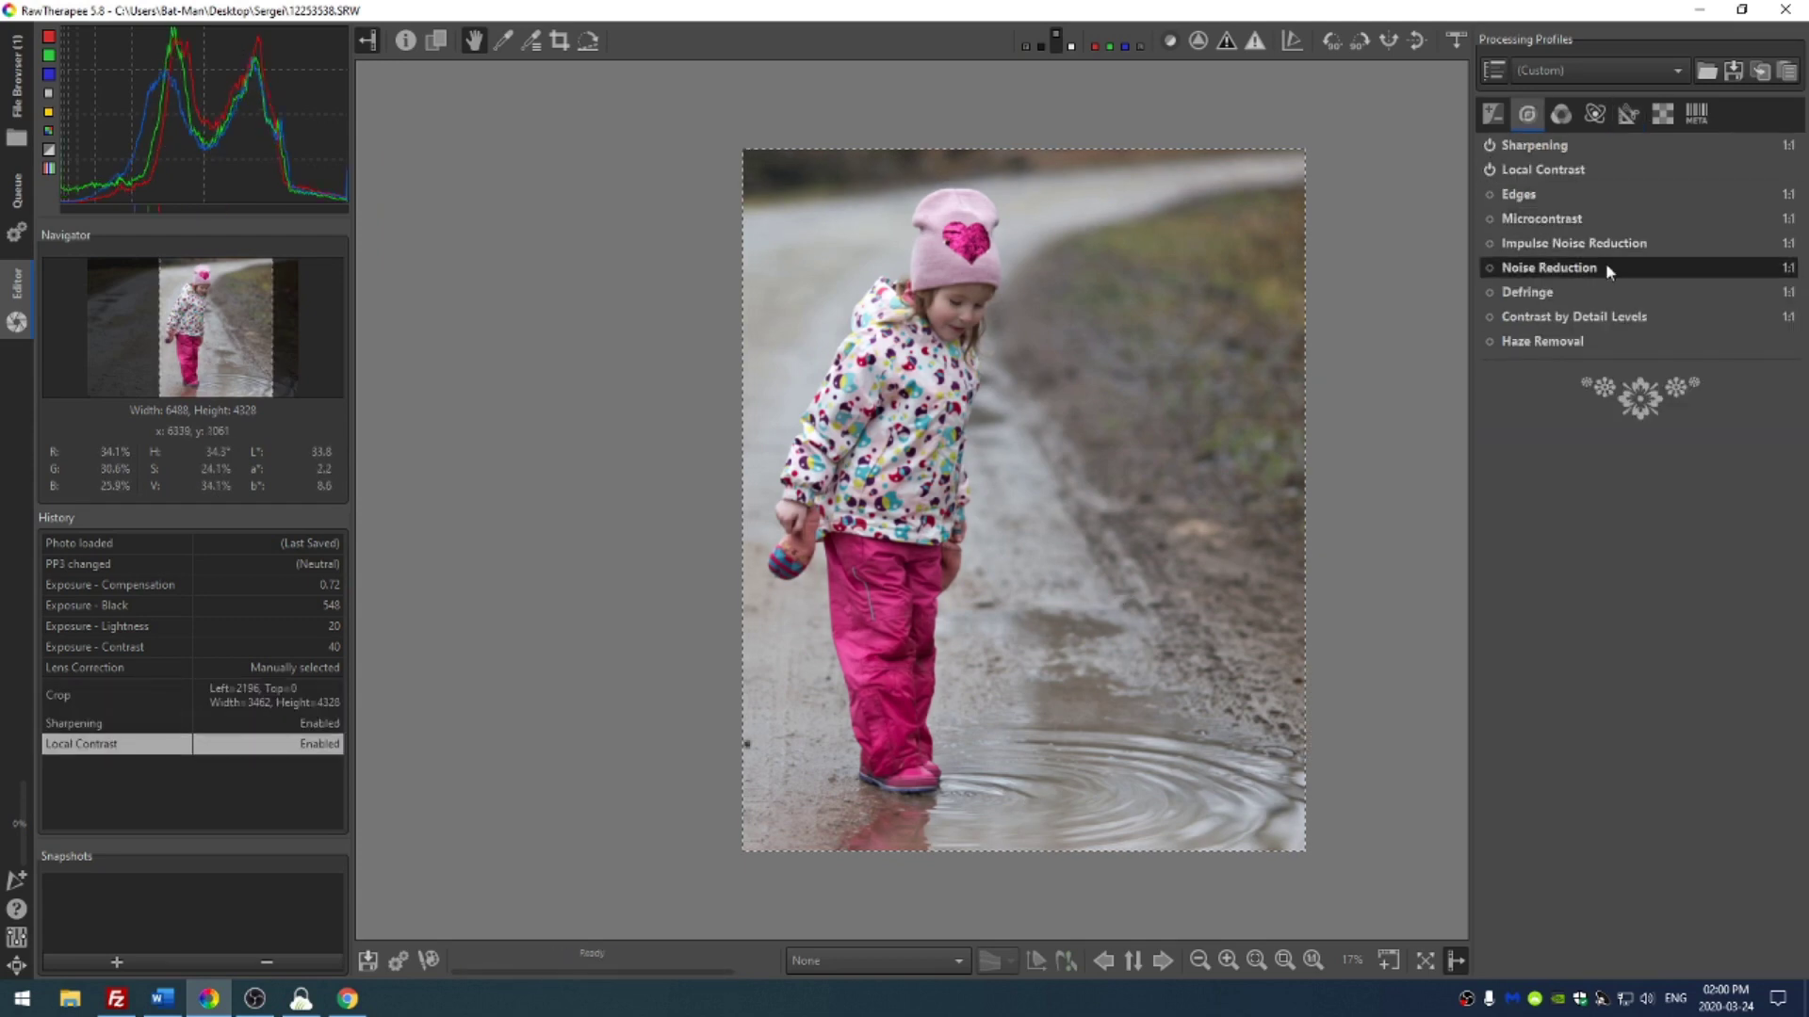
left_click(1578, 172)
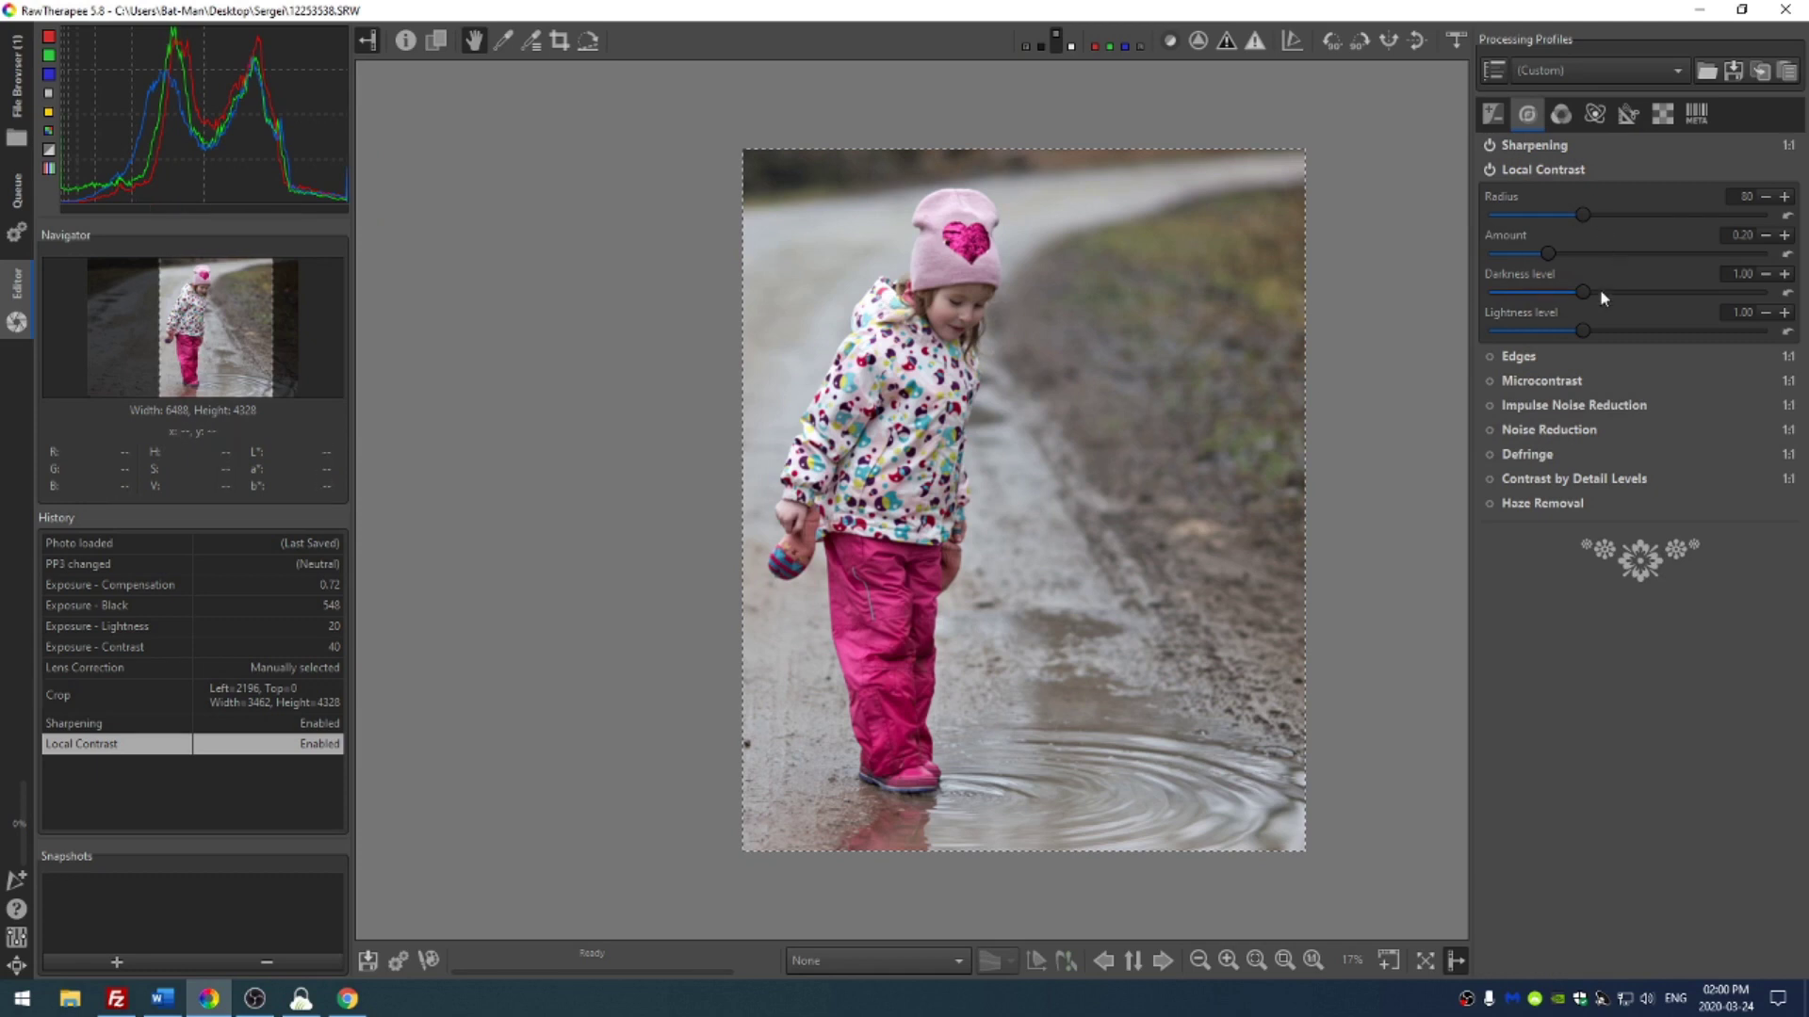
left_click_drag(1544, 251, 1537, 255)
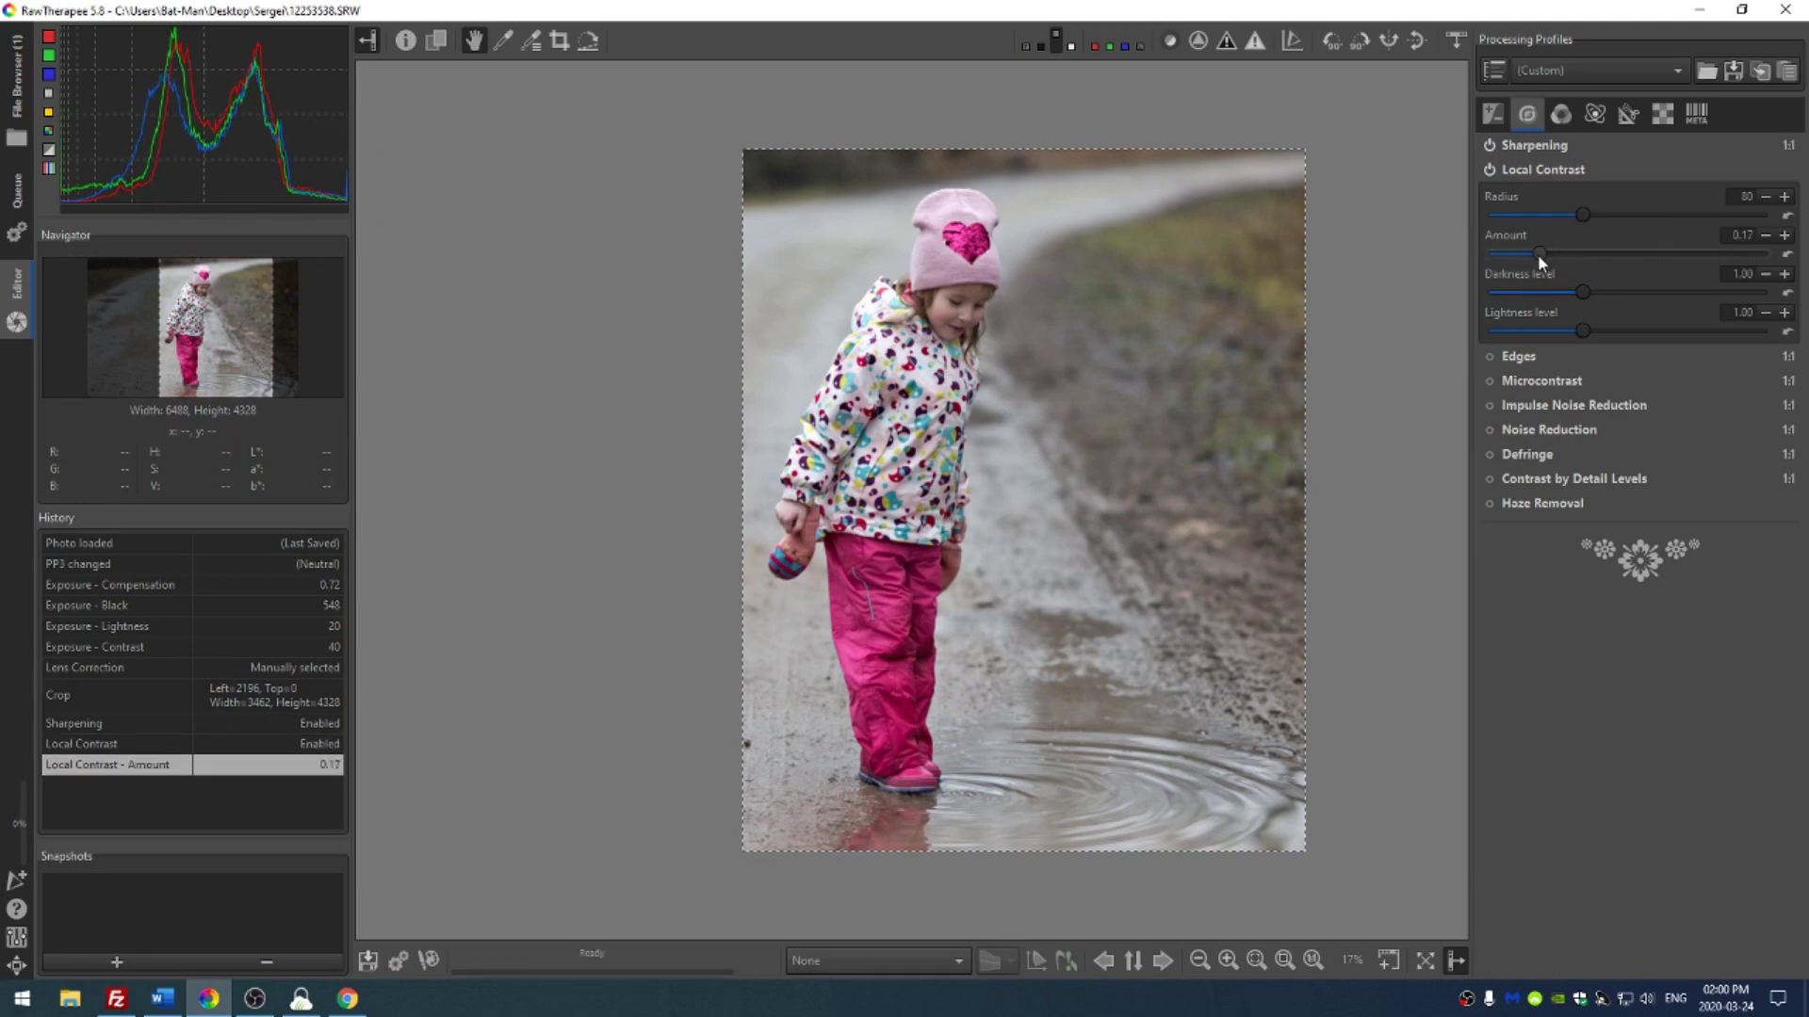
Step: Lower local contrast amount to 0.15 and enable Vibrance with skin tones protected
key("alt+e")
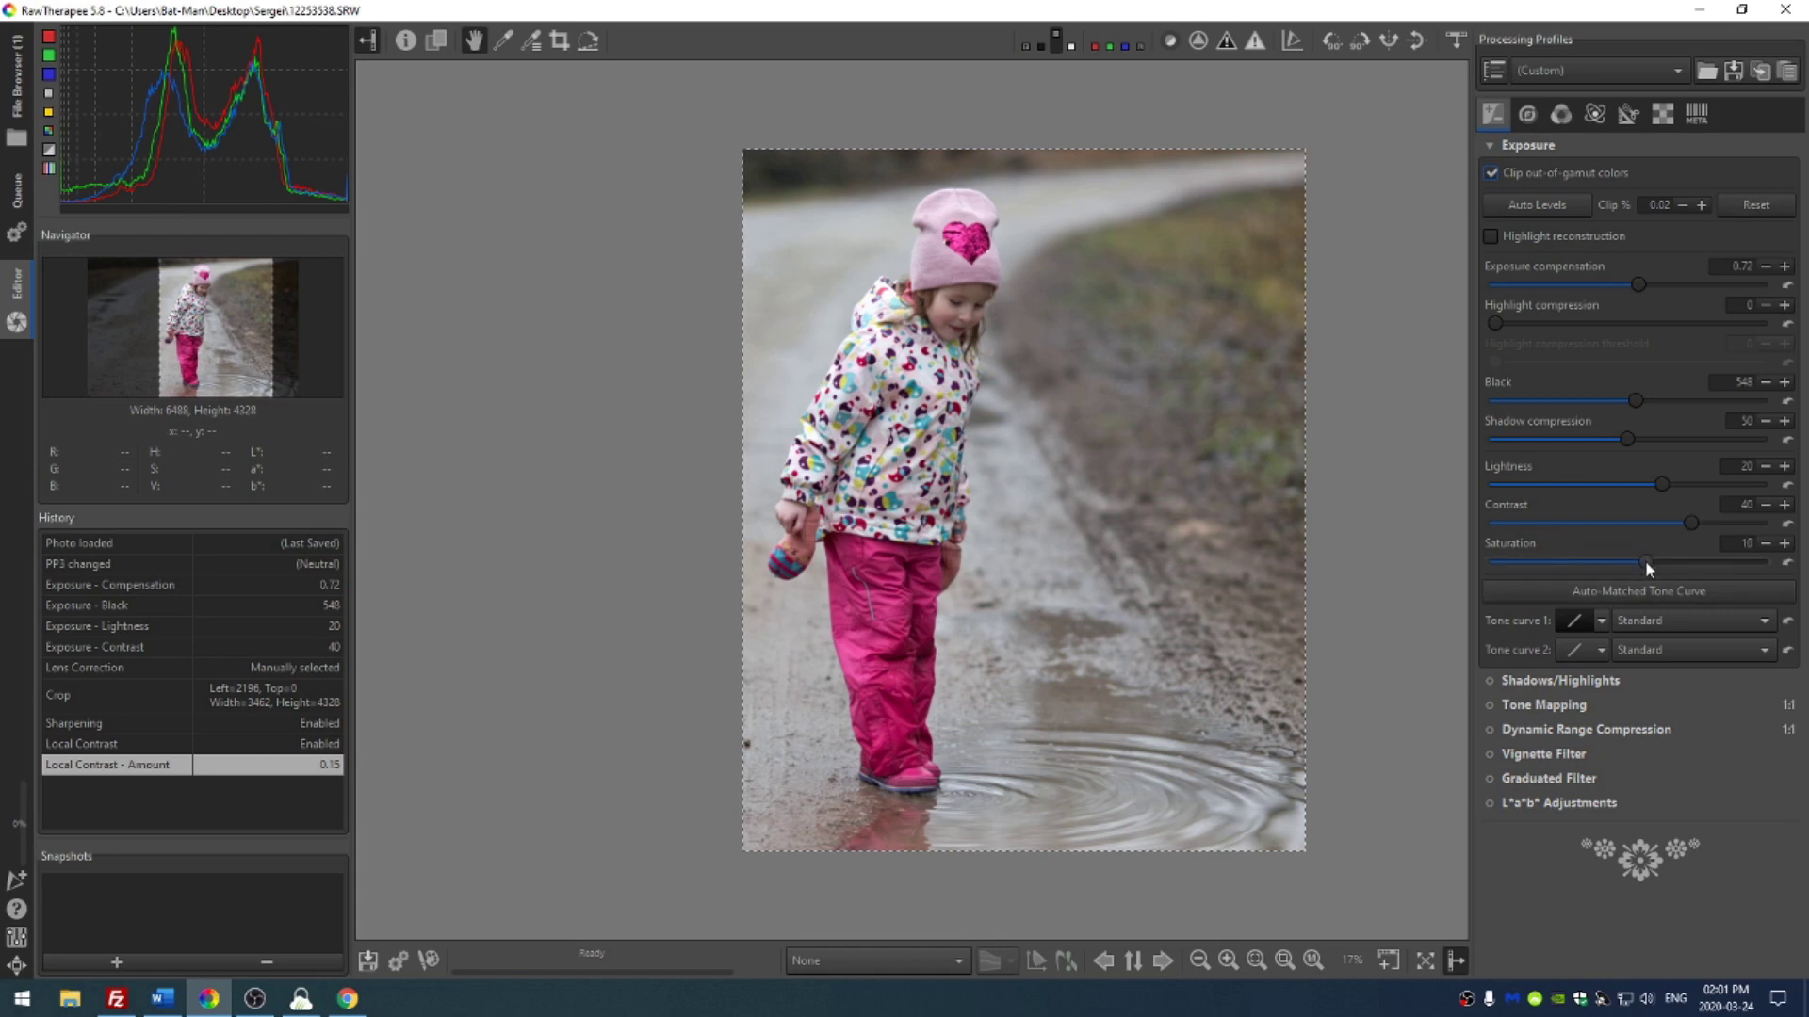
key("alt+c")
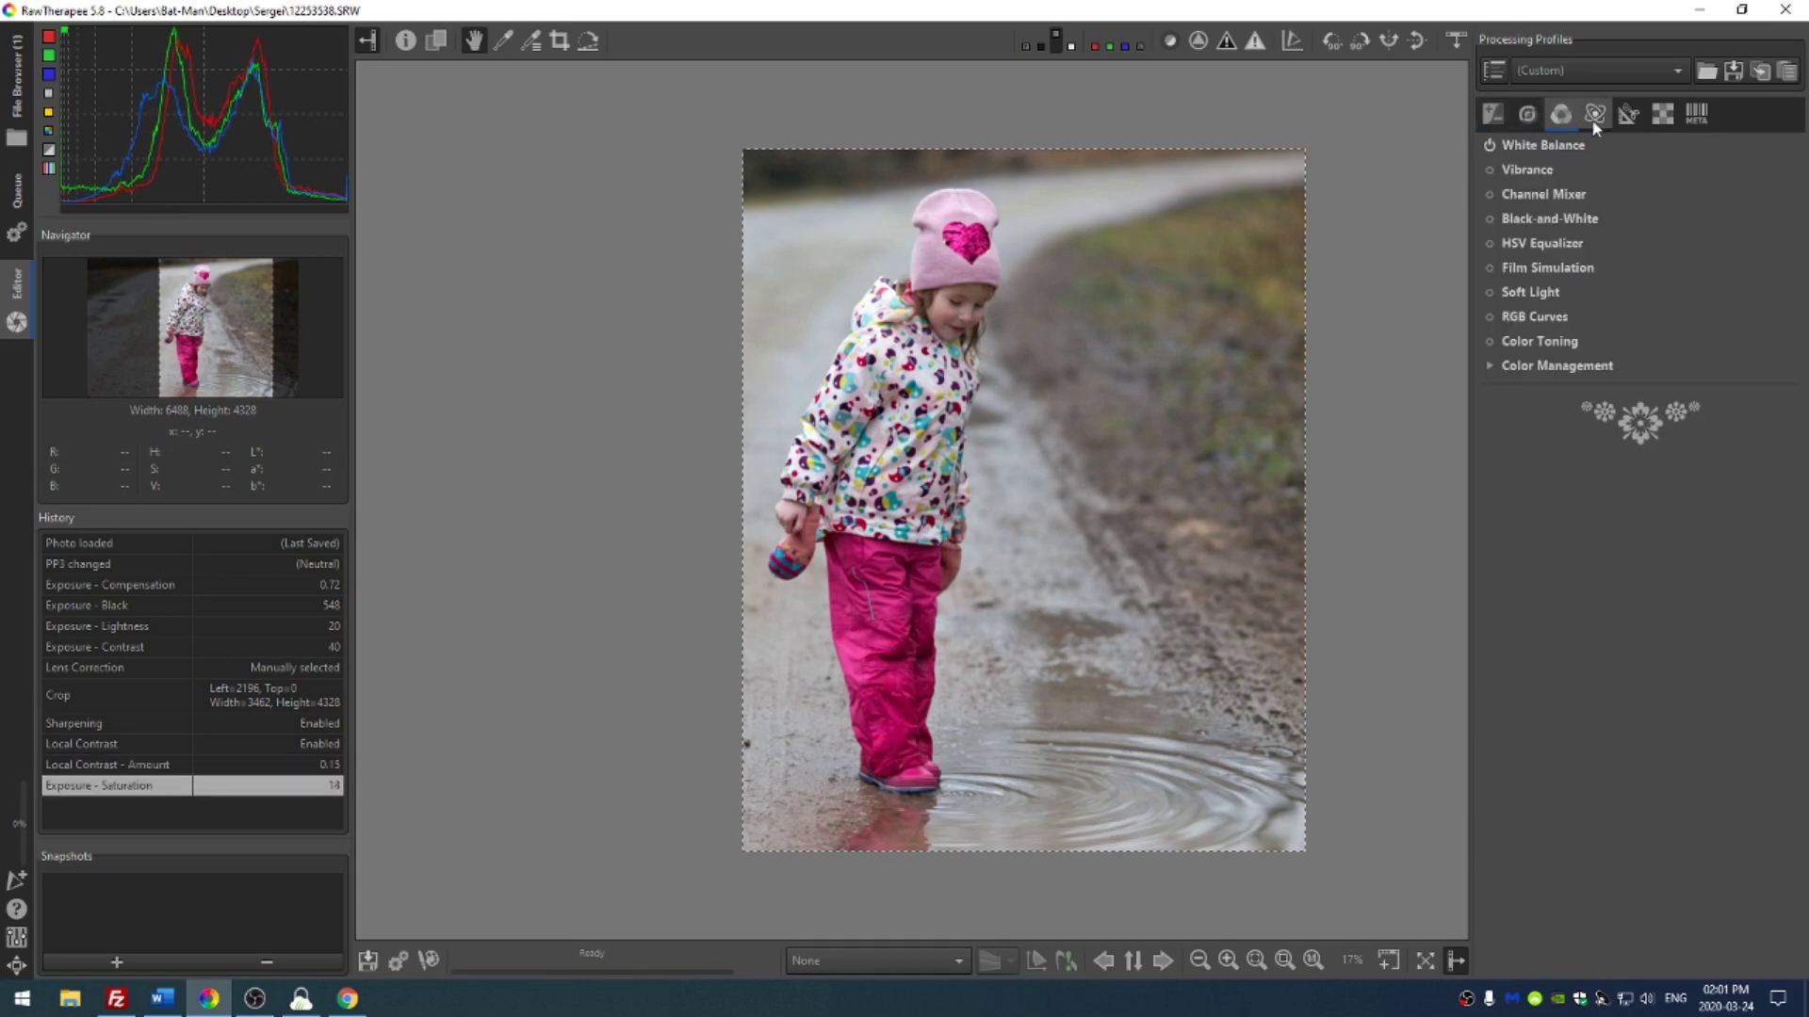
left_click(1489, 169)
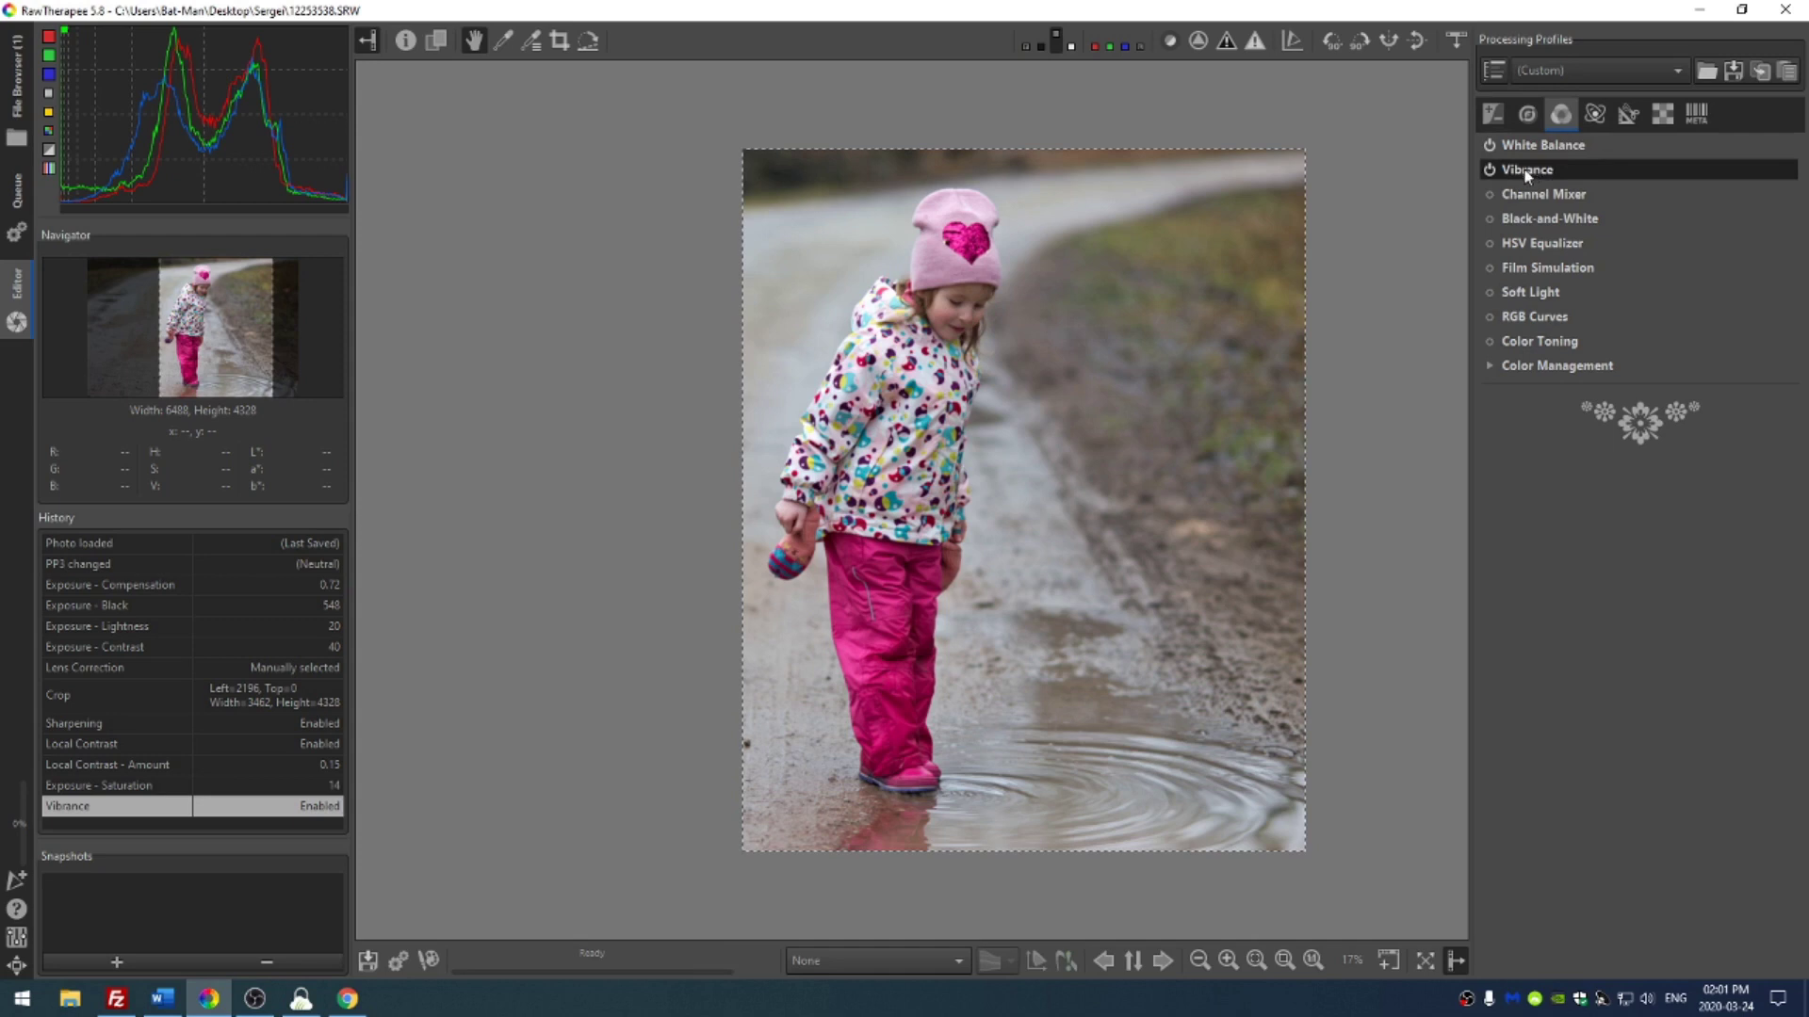
left_click(1528, 172)
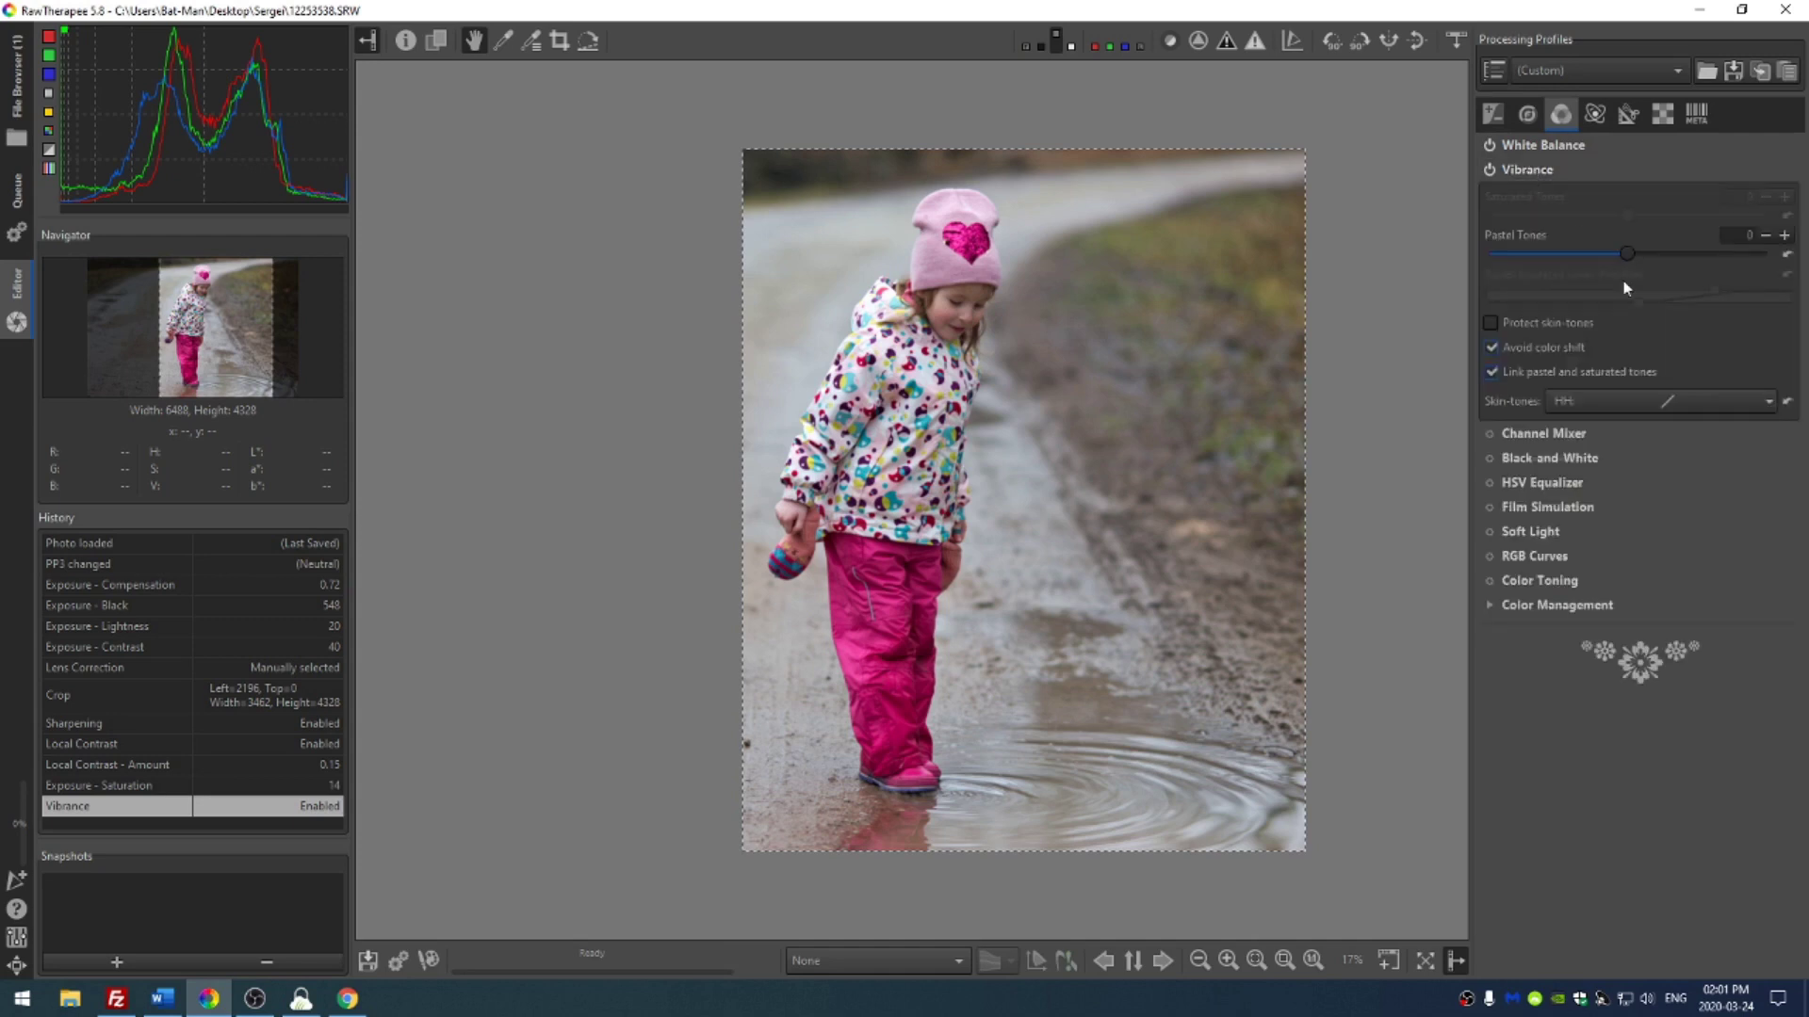
left_click(1491, 324)
Step: Set Vibrance pastel tones to 12 and turn on Soft Light
left_click_drag(1628, 254, 1662, 251)
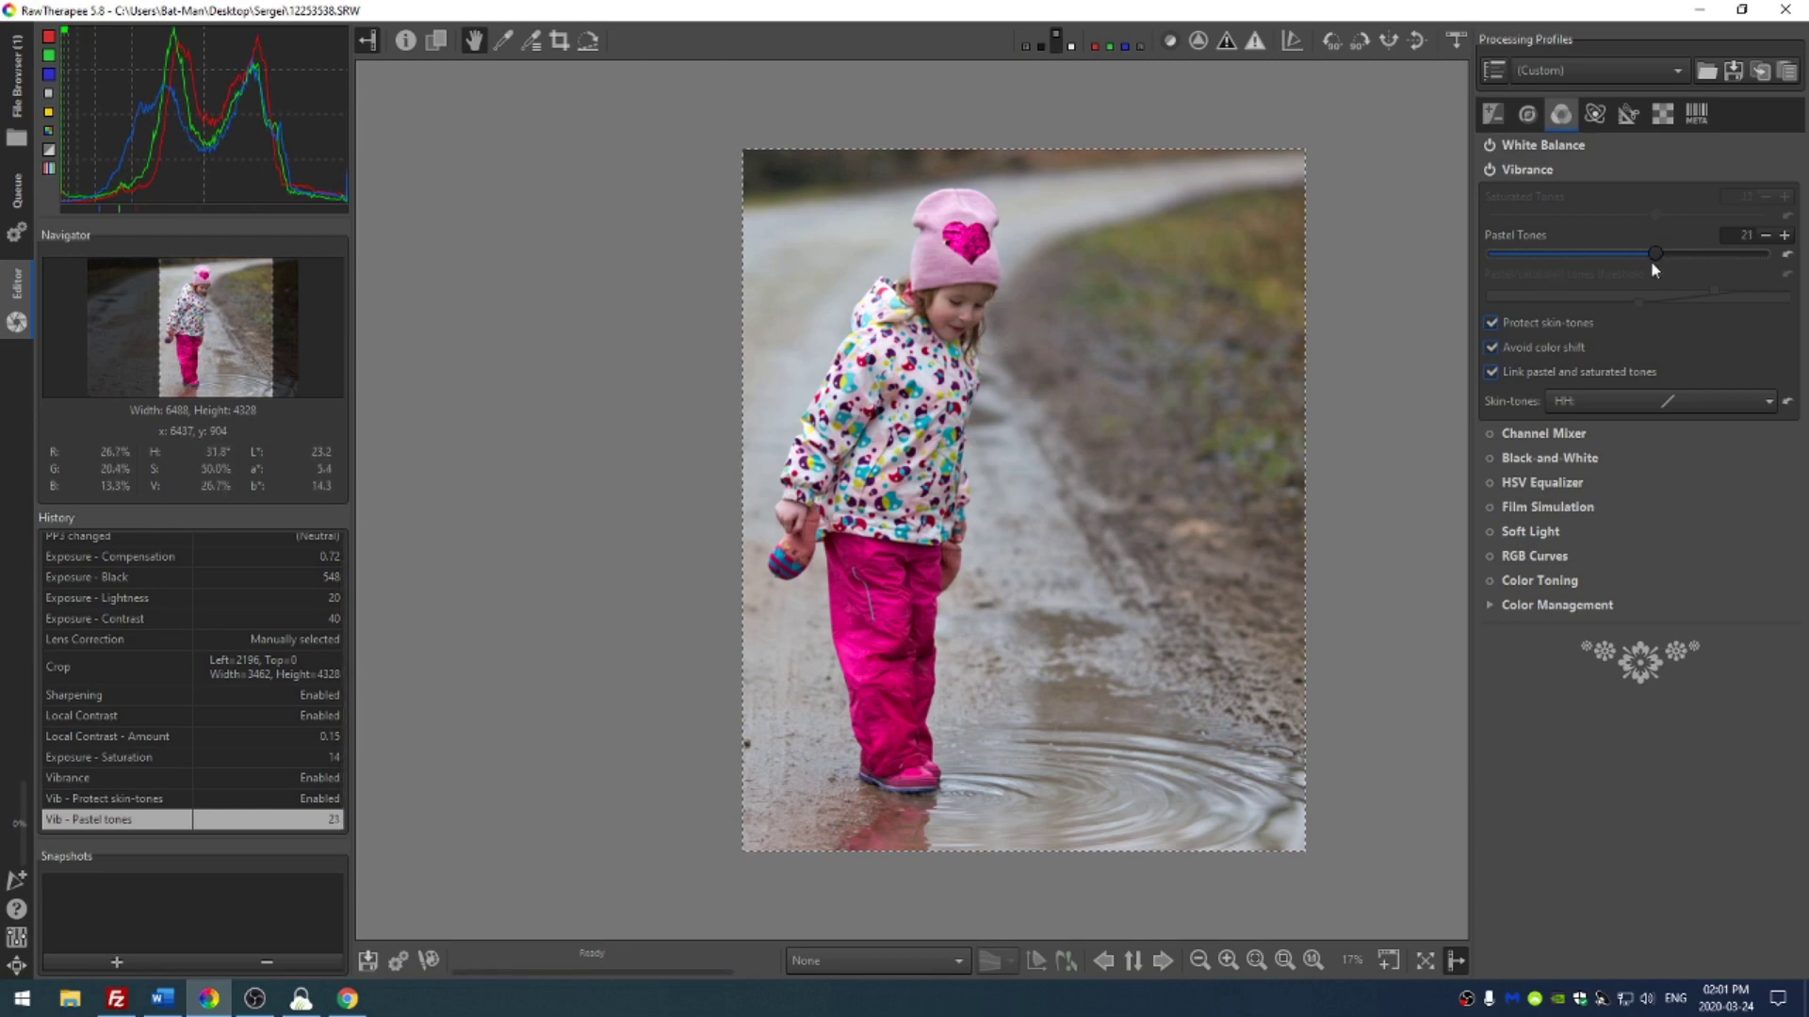
left_click_drag(1655, 255, 1733, 254)
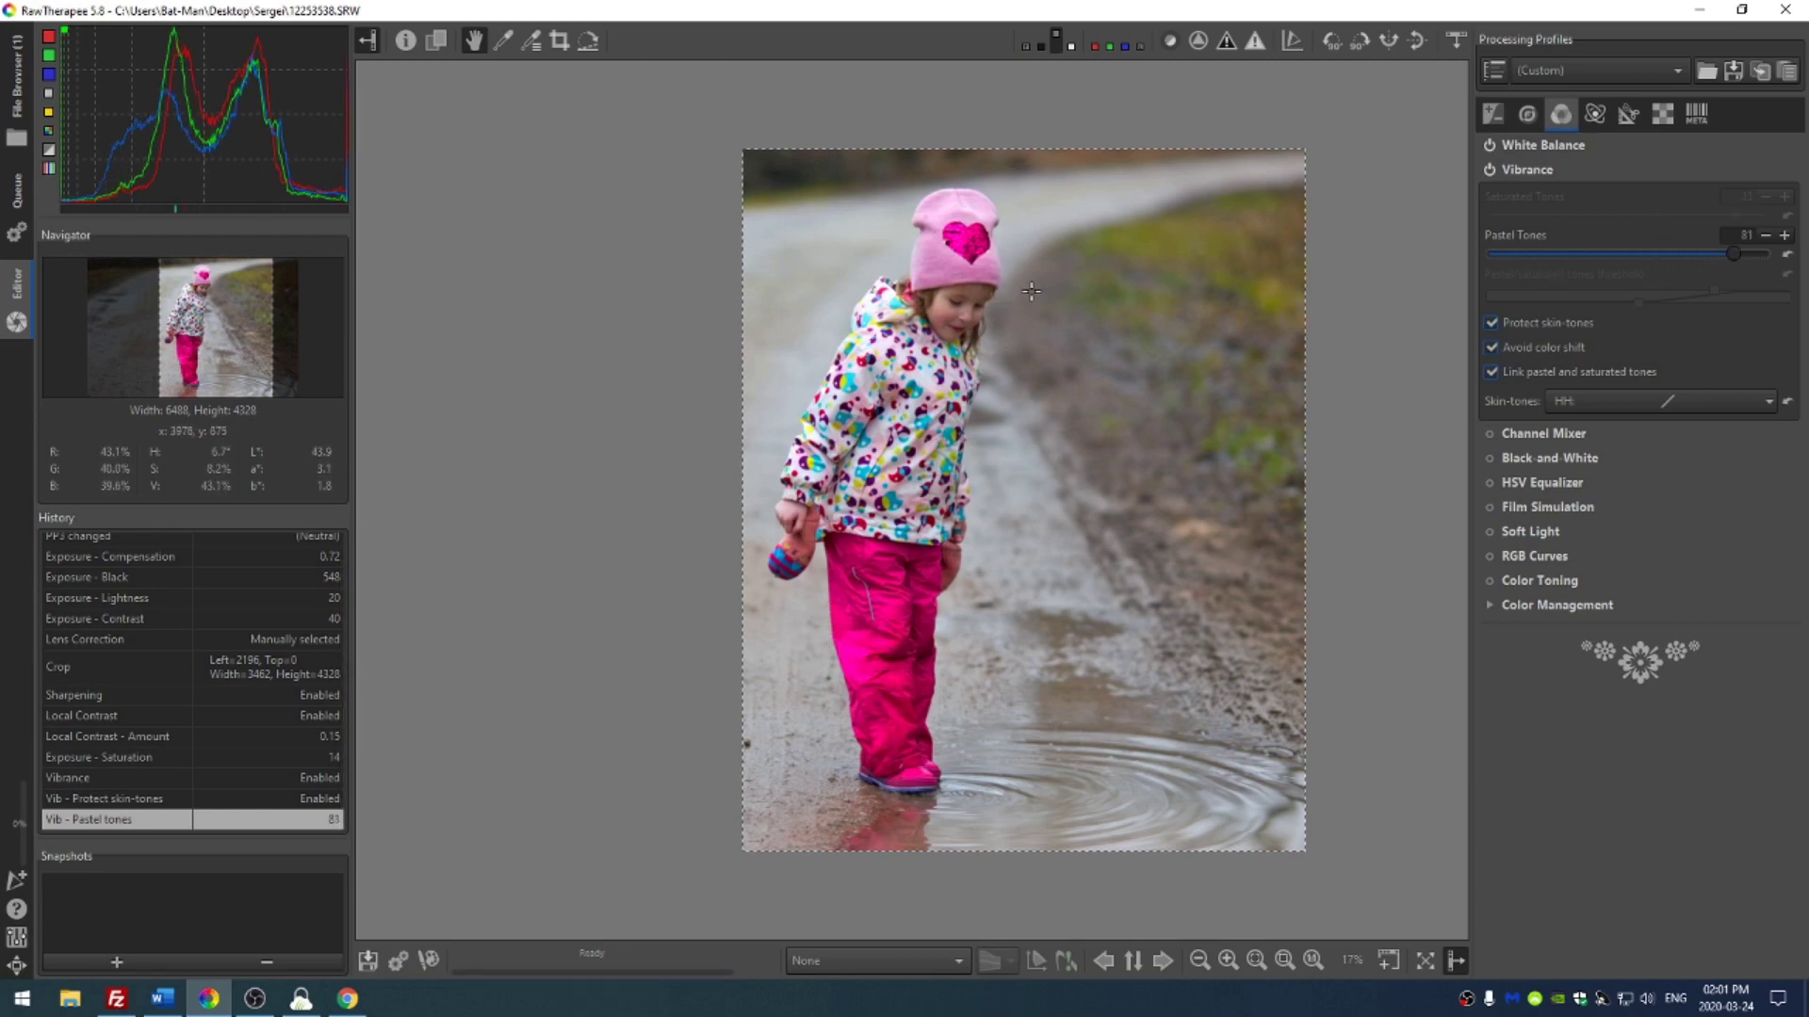
left_click_drag(1734, 249, 1642, 264)
left_click(1527, 169)
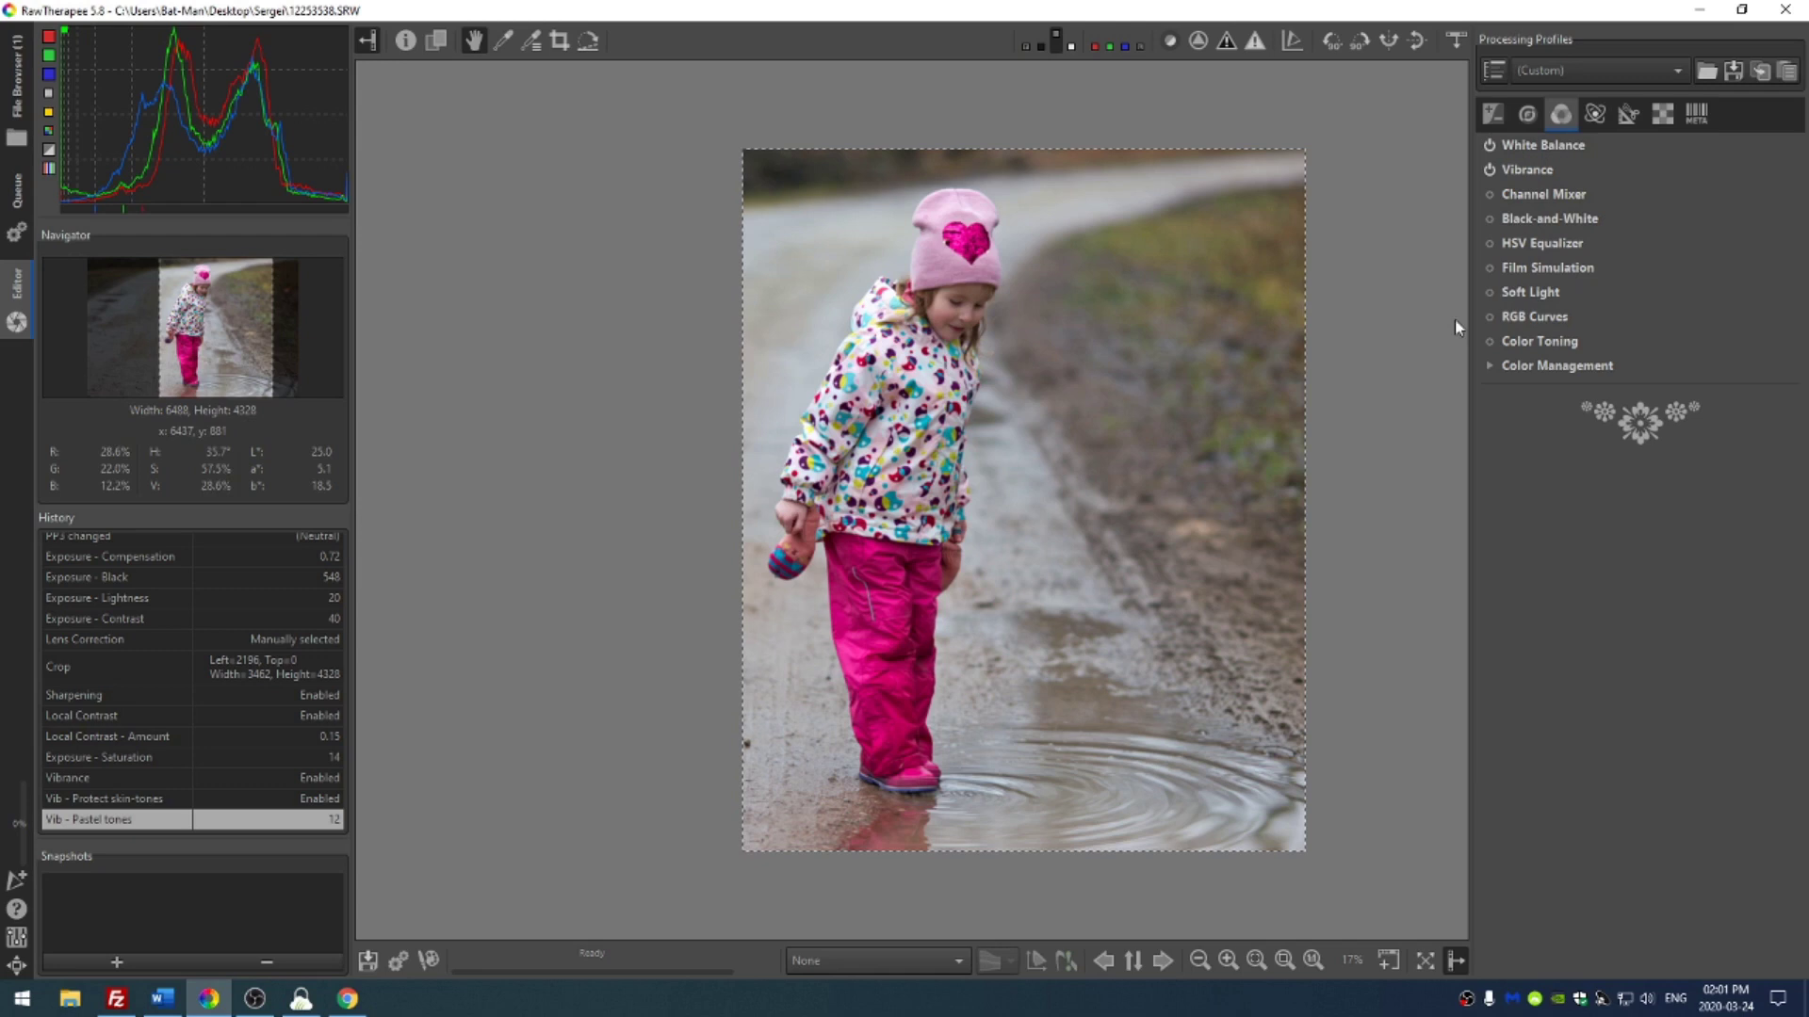
left_click(1489, 292)
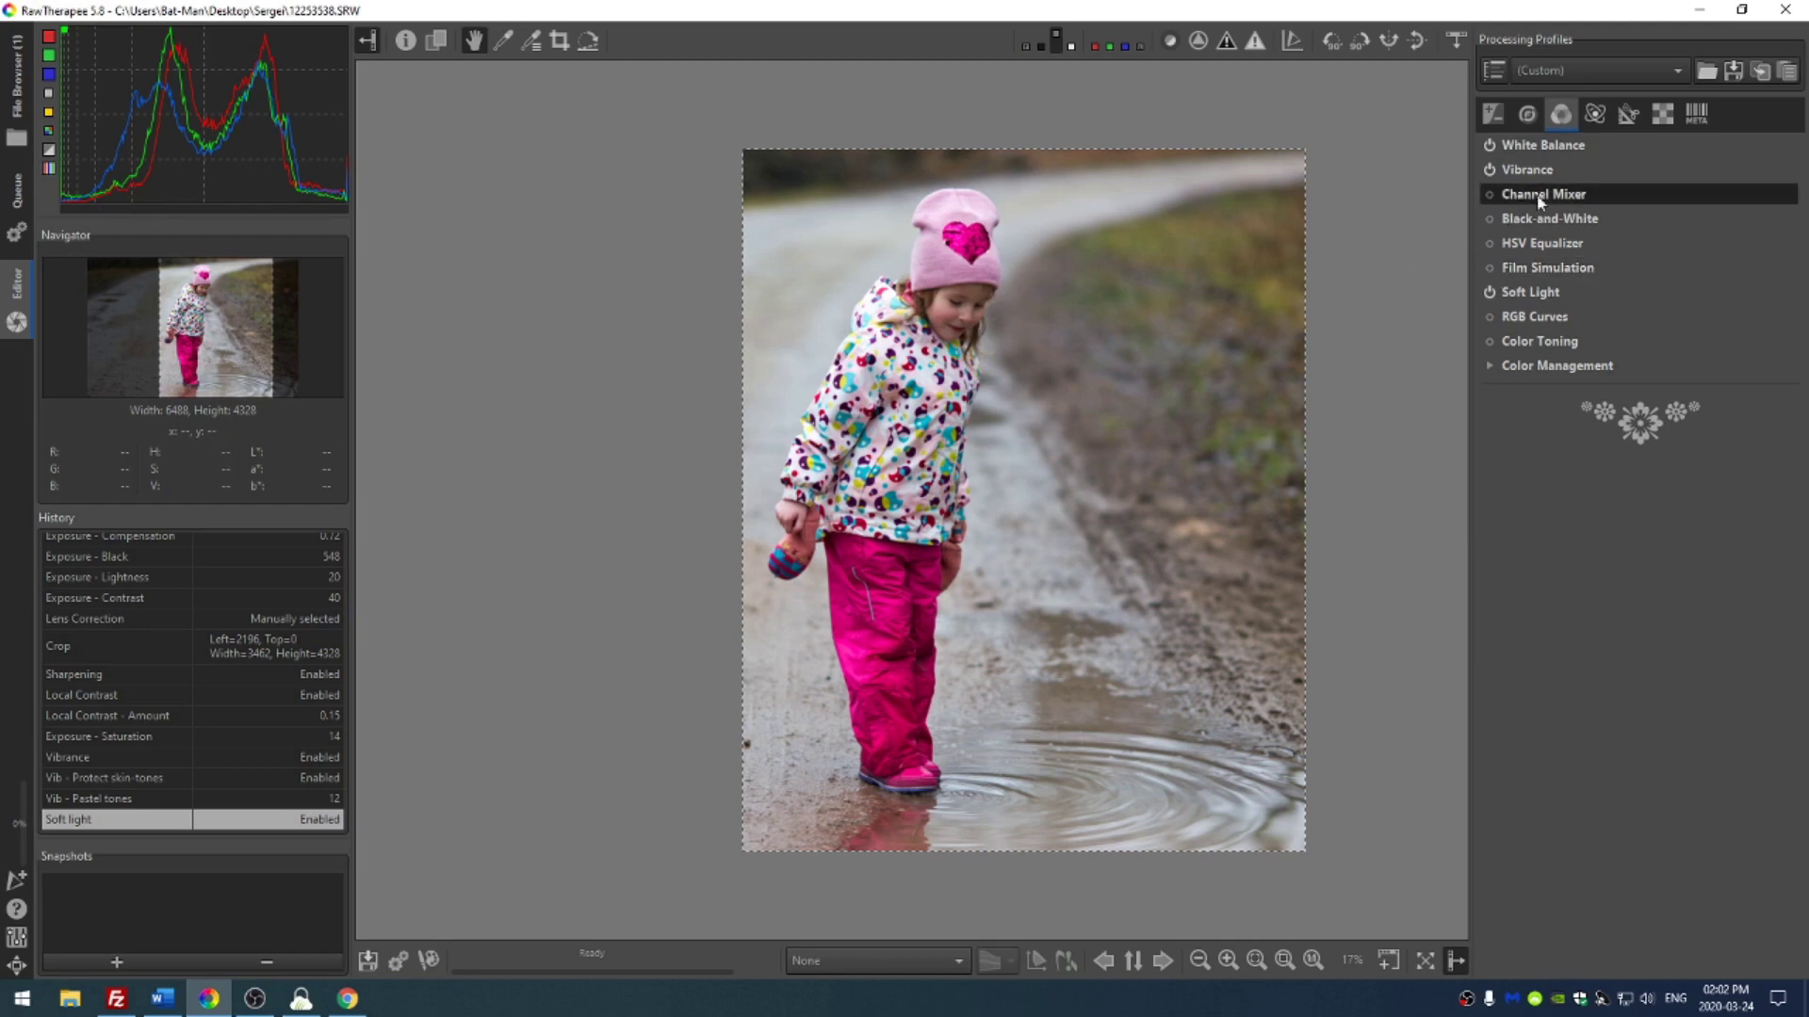
Step: Enable the HSV Equalizer and shape a custom saturation curve lifting the red hues
left_click(1496, 245)
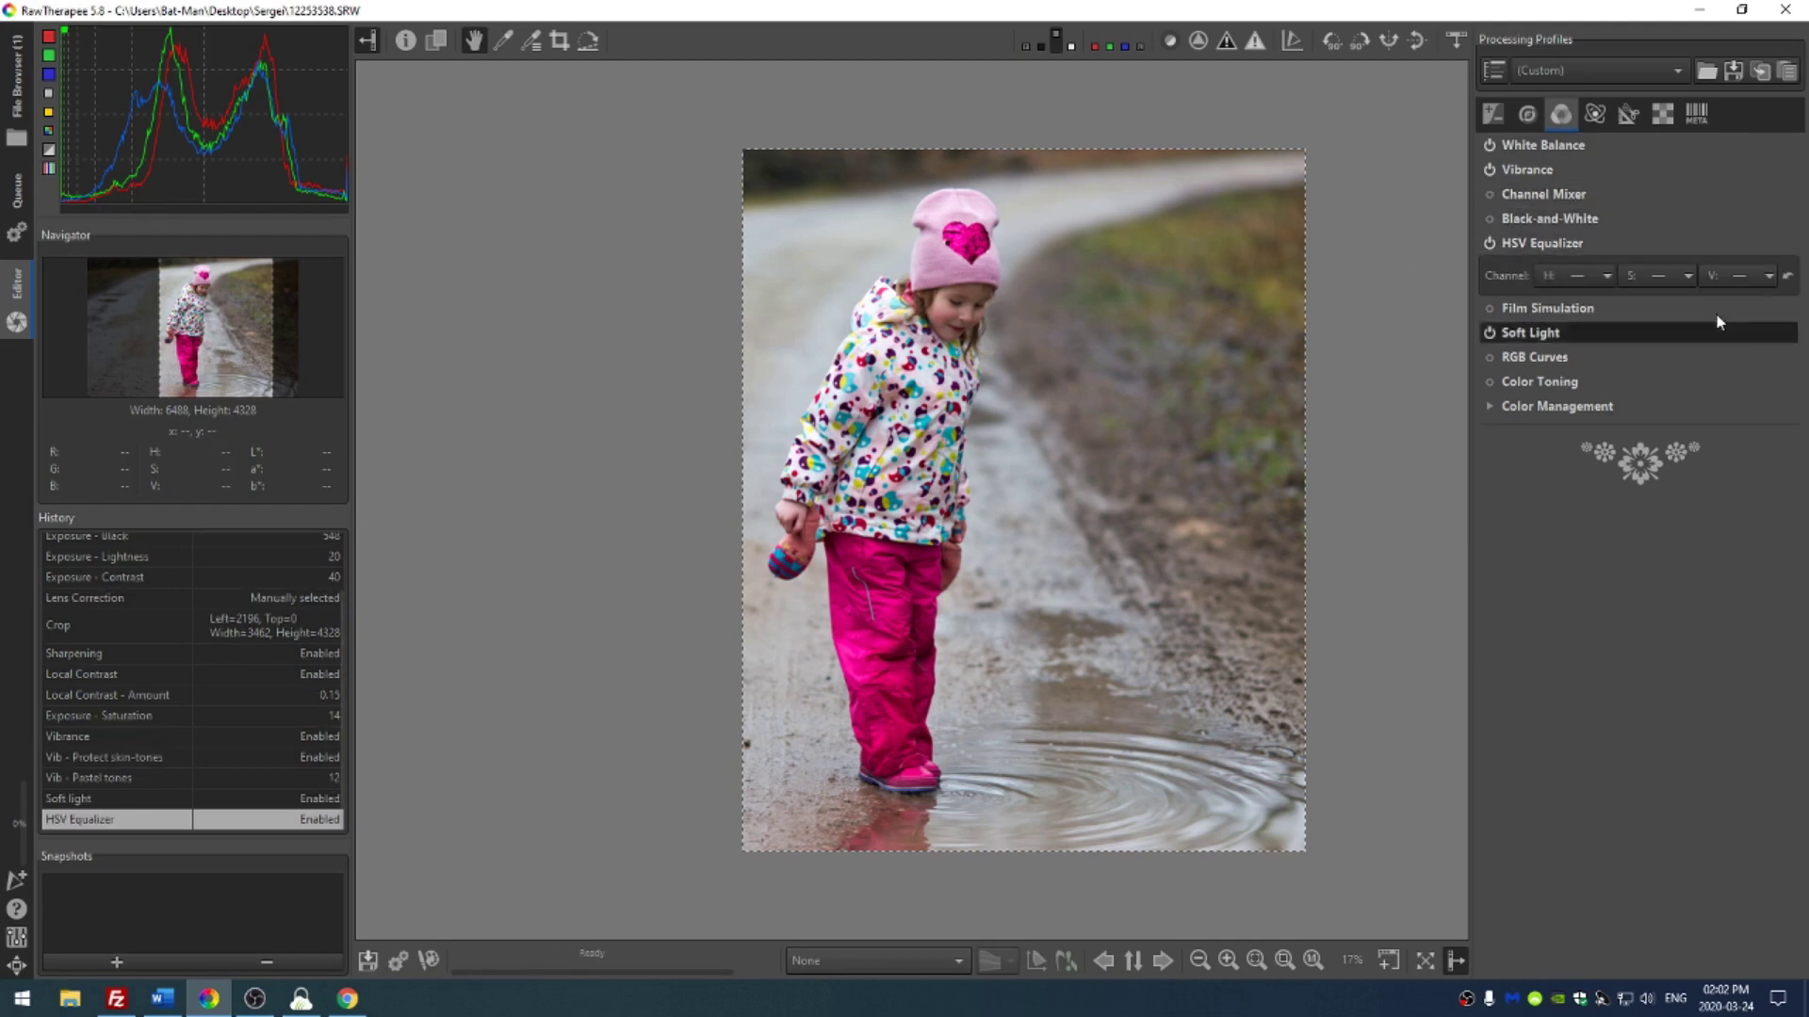
left_click(1688, 276)
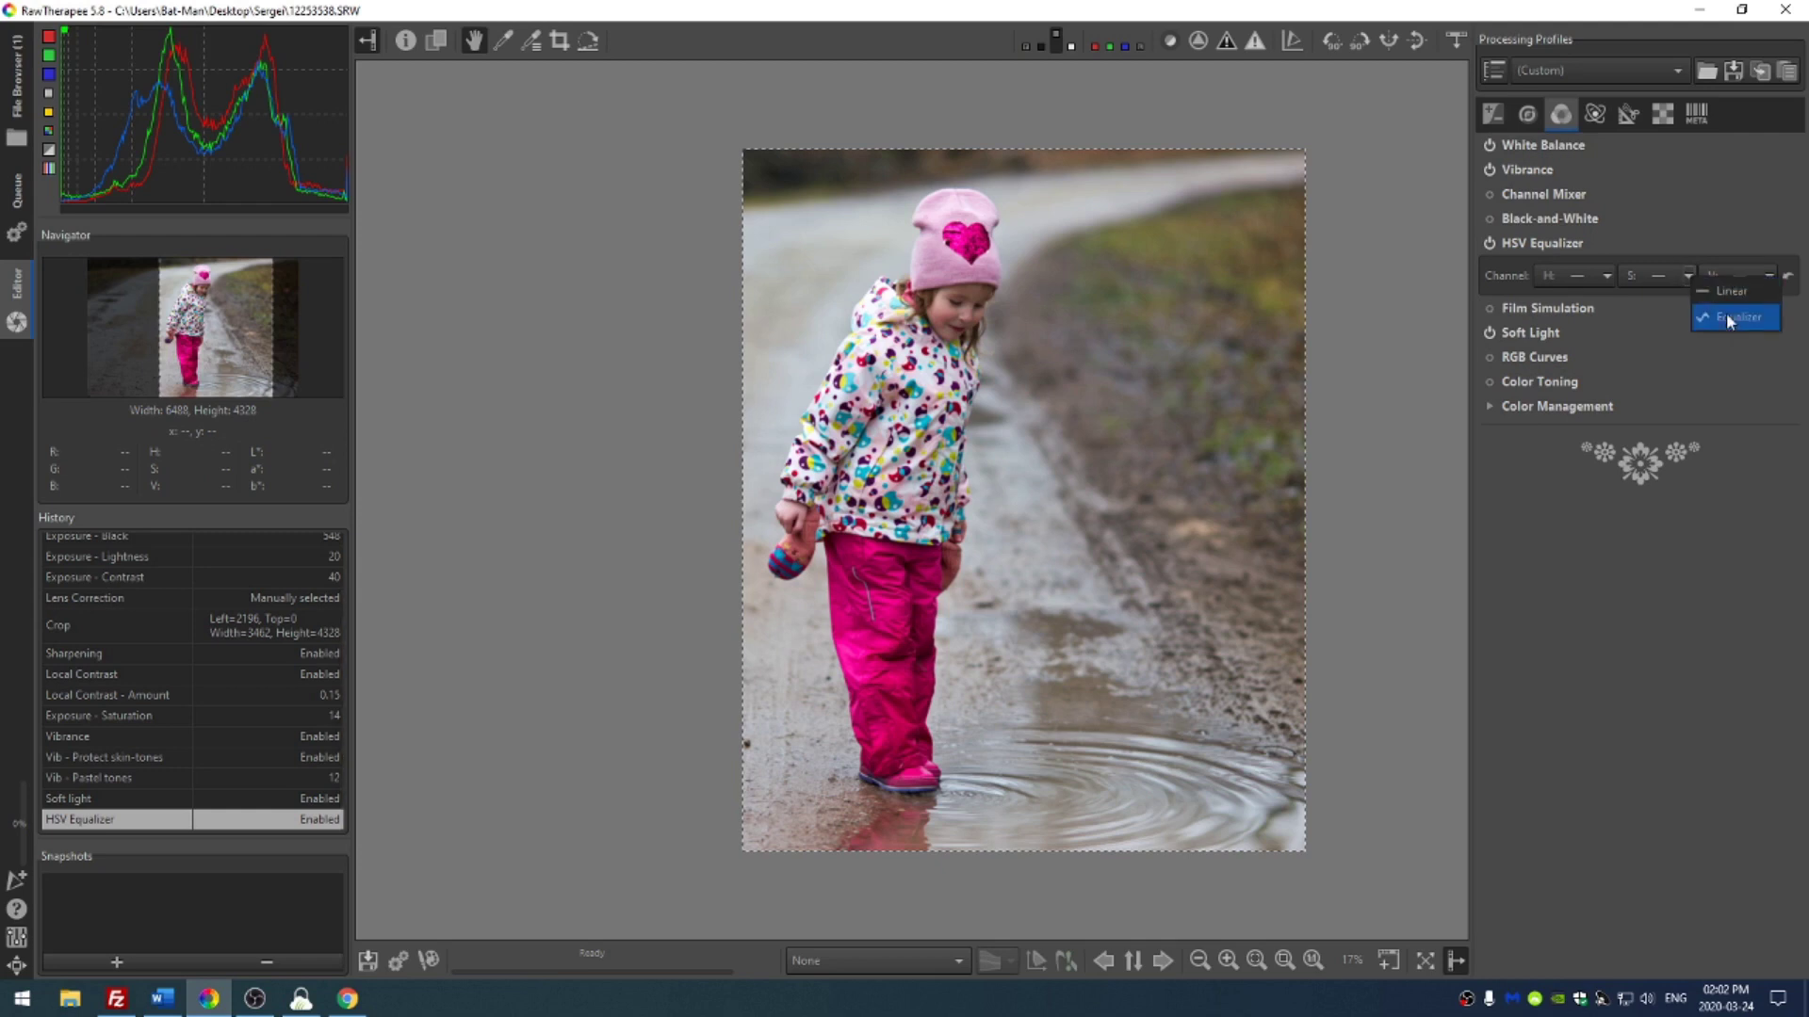
left_click(1726, 312)
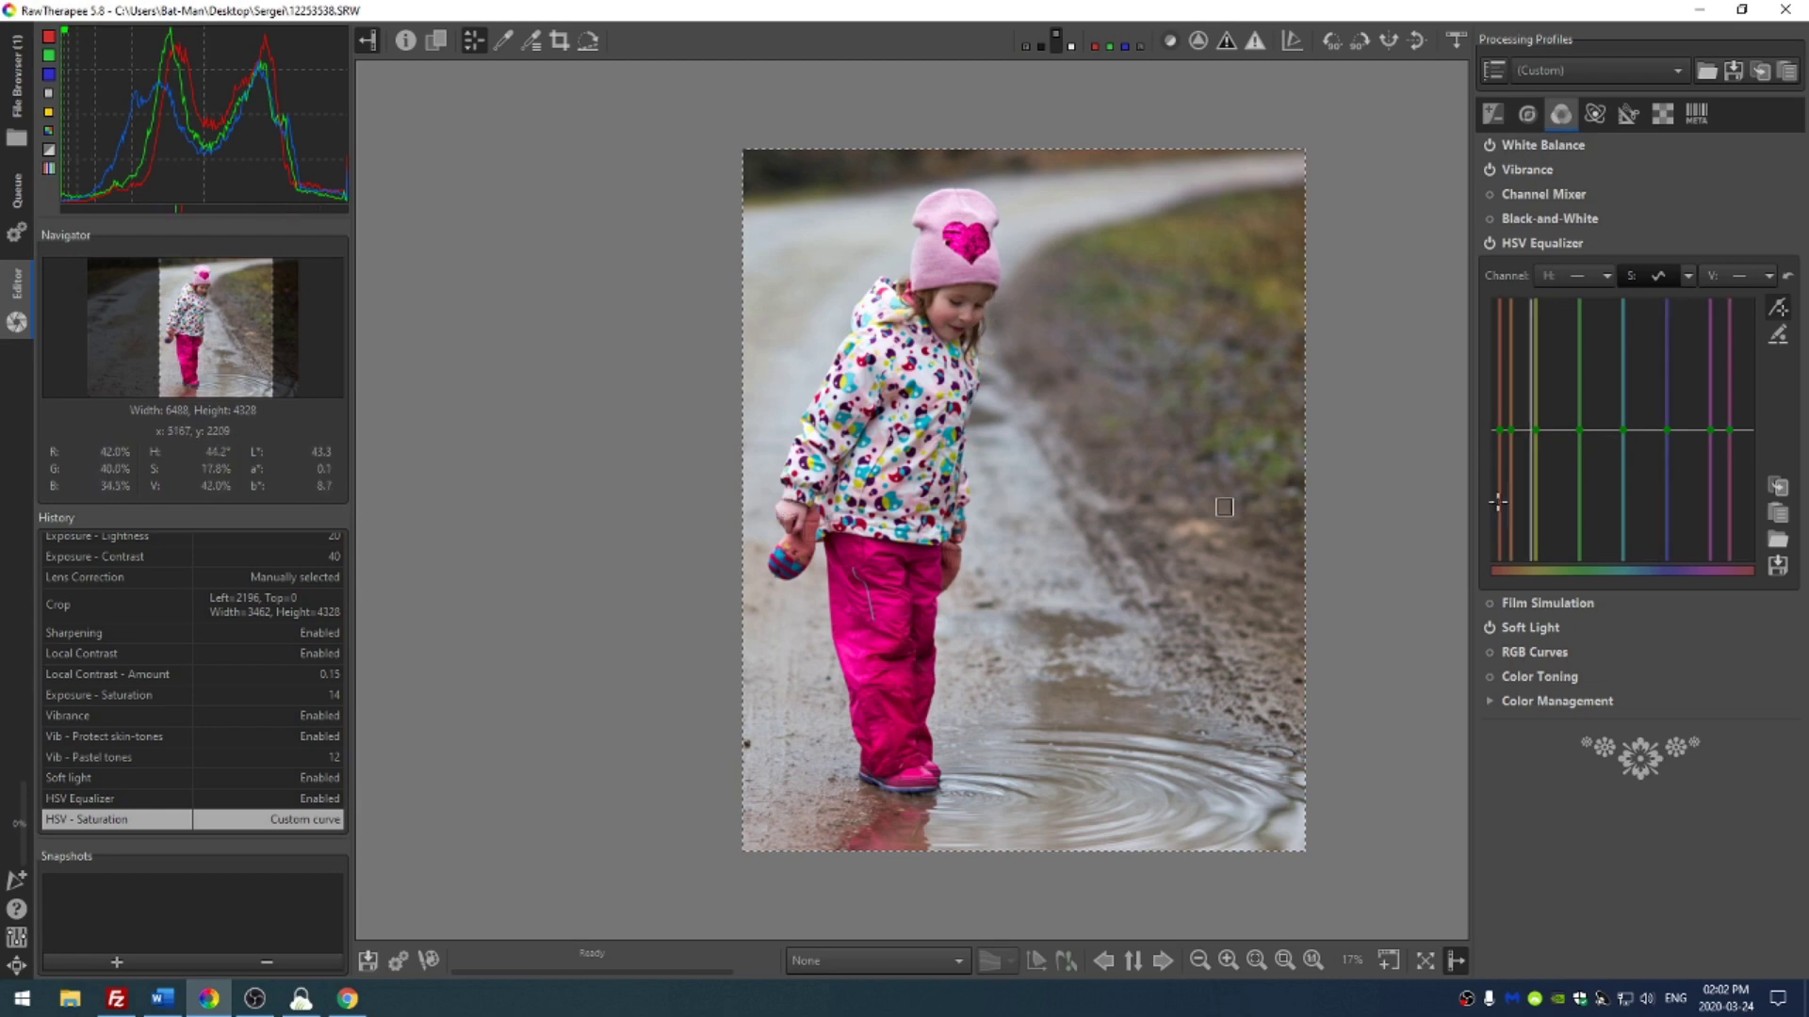
left_click_drag(1720, 433, 1357, 517)
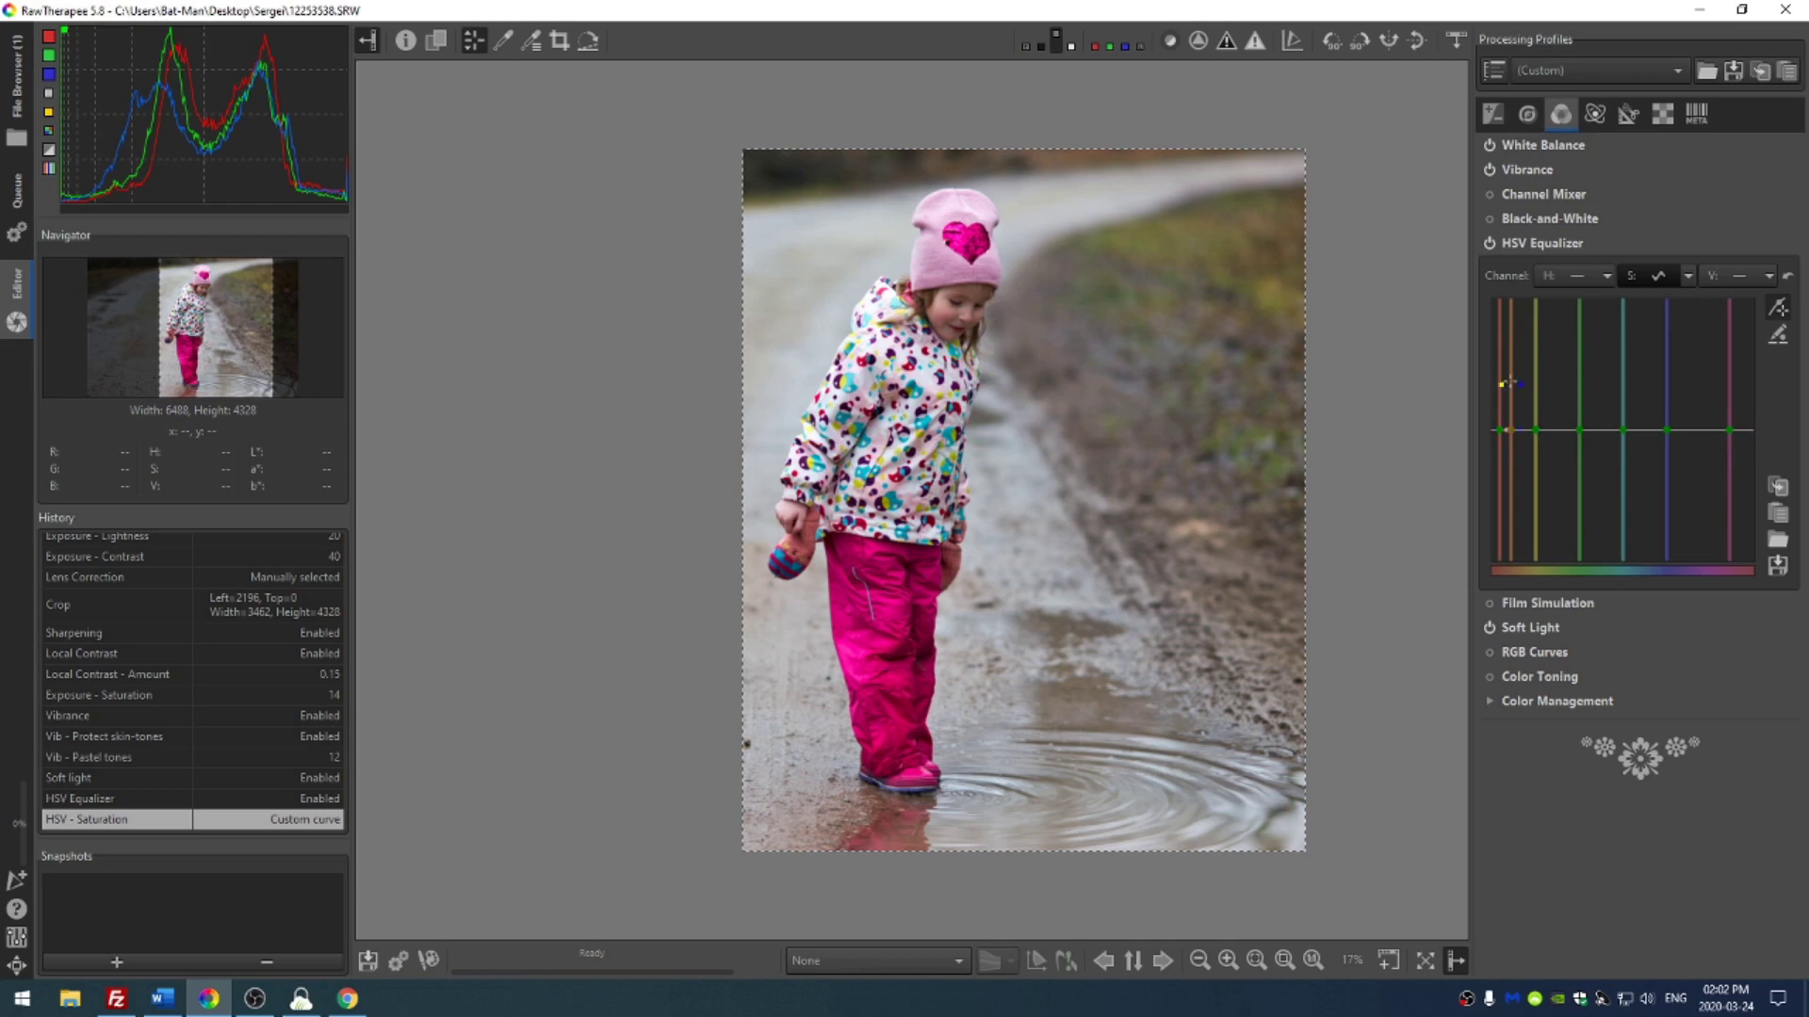
left_click_drag(1507, 430, 1516, 337)
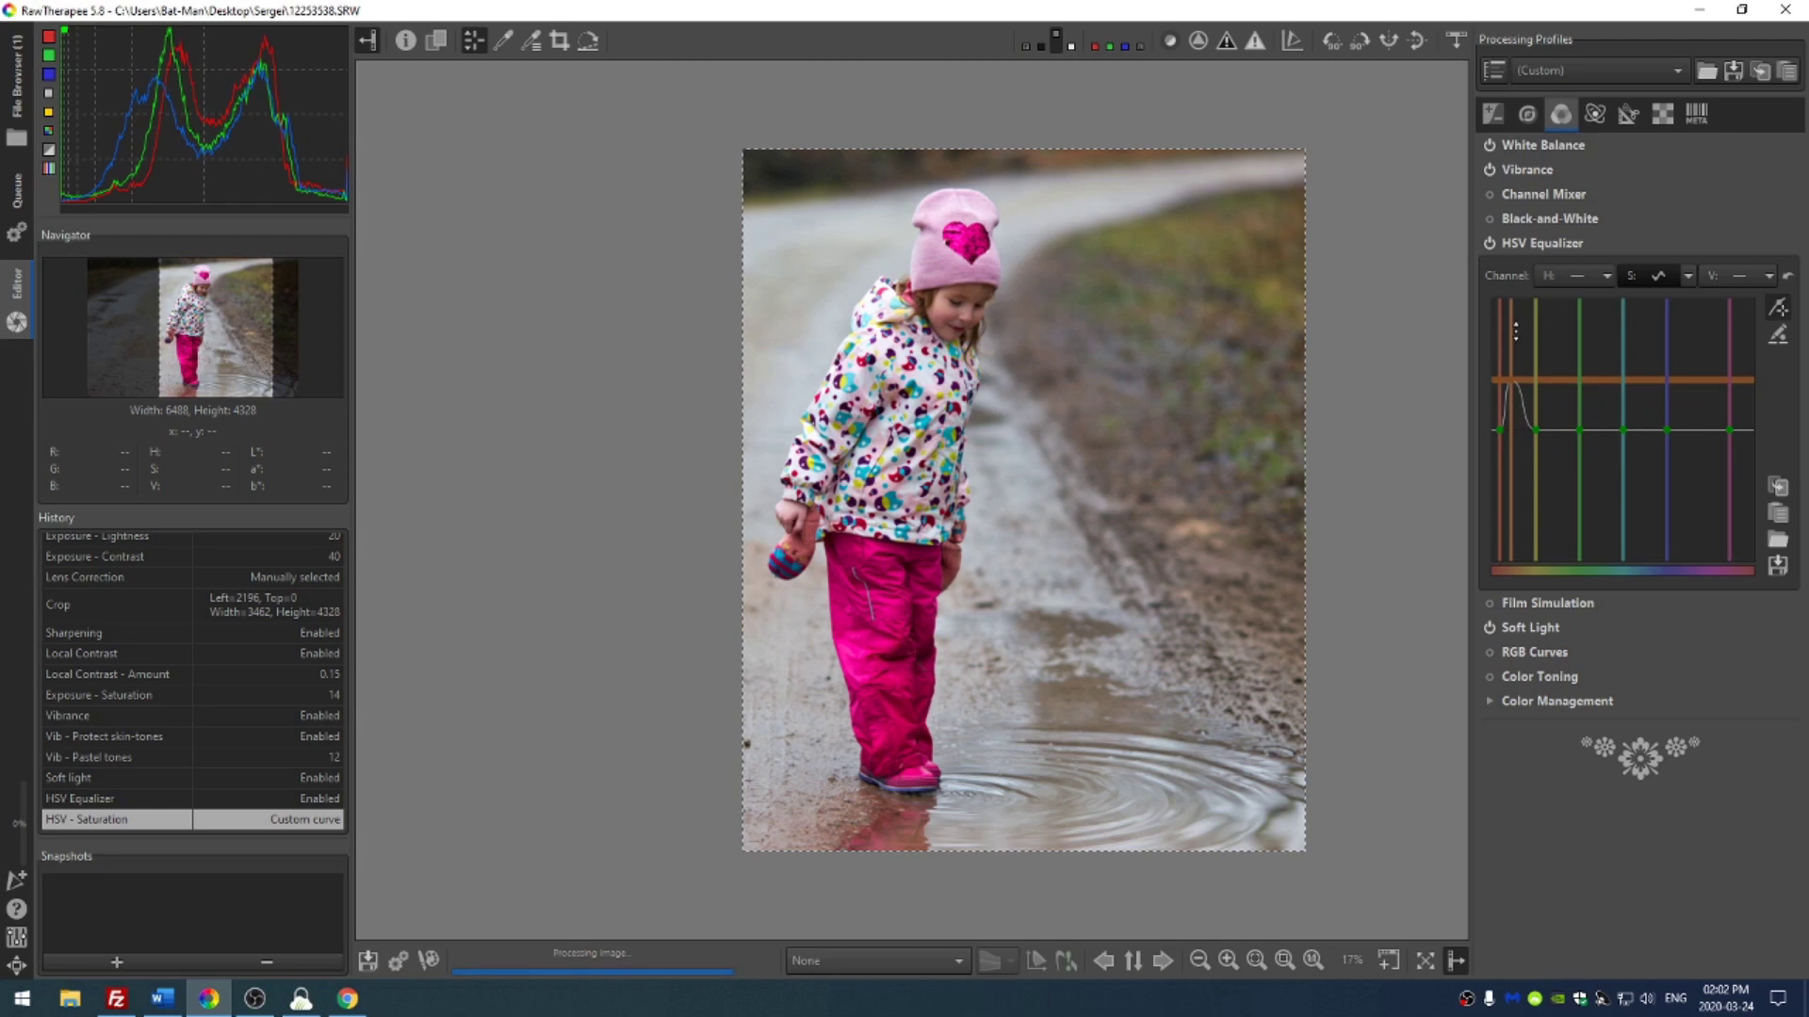
left_click(1493, 363)
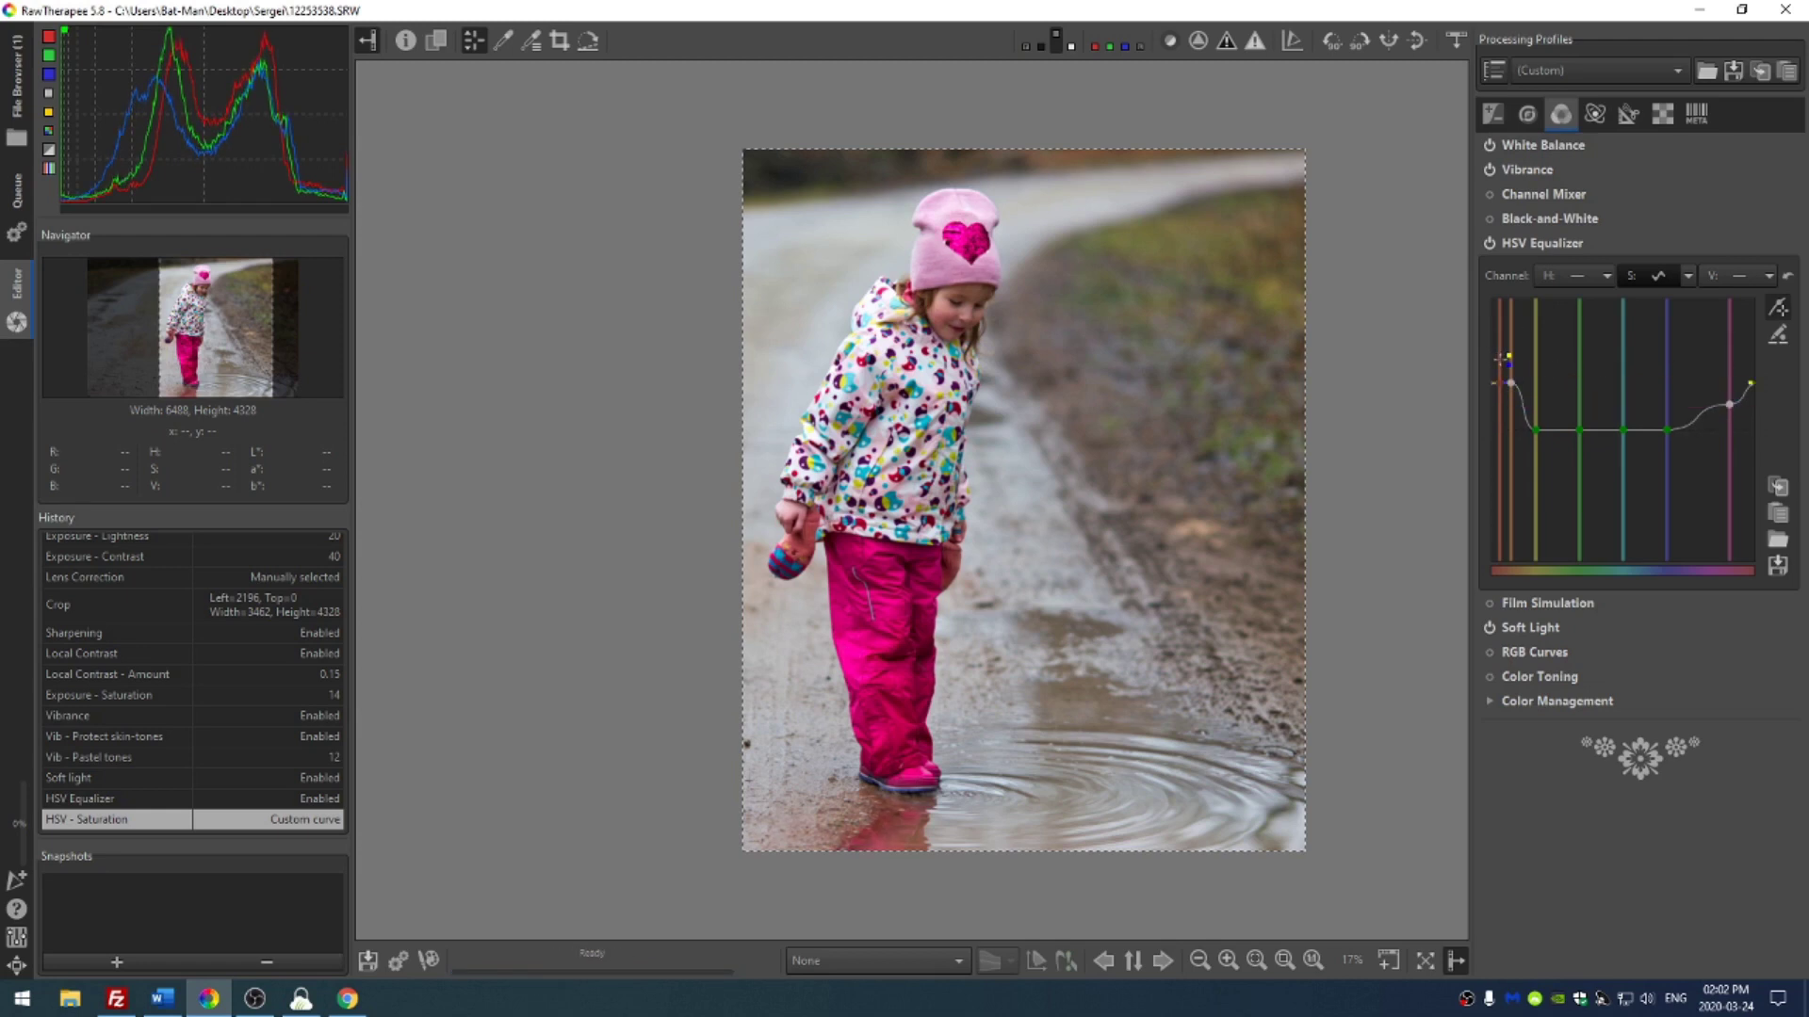
Step: Compare HSV Equalizer off versus on, and expand the Vibrance settings
left_click(1489, 243)
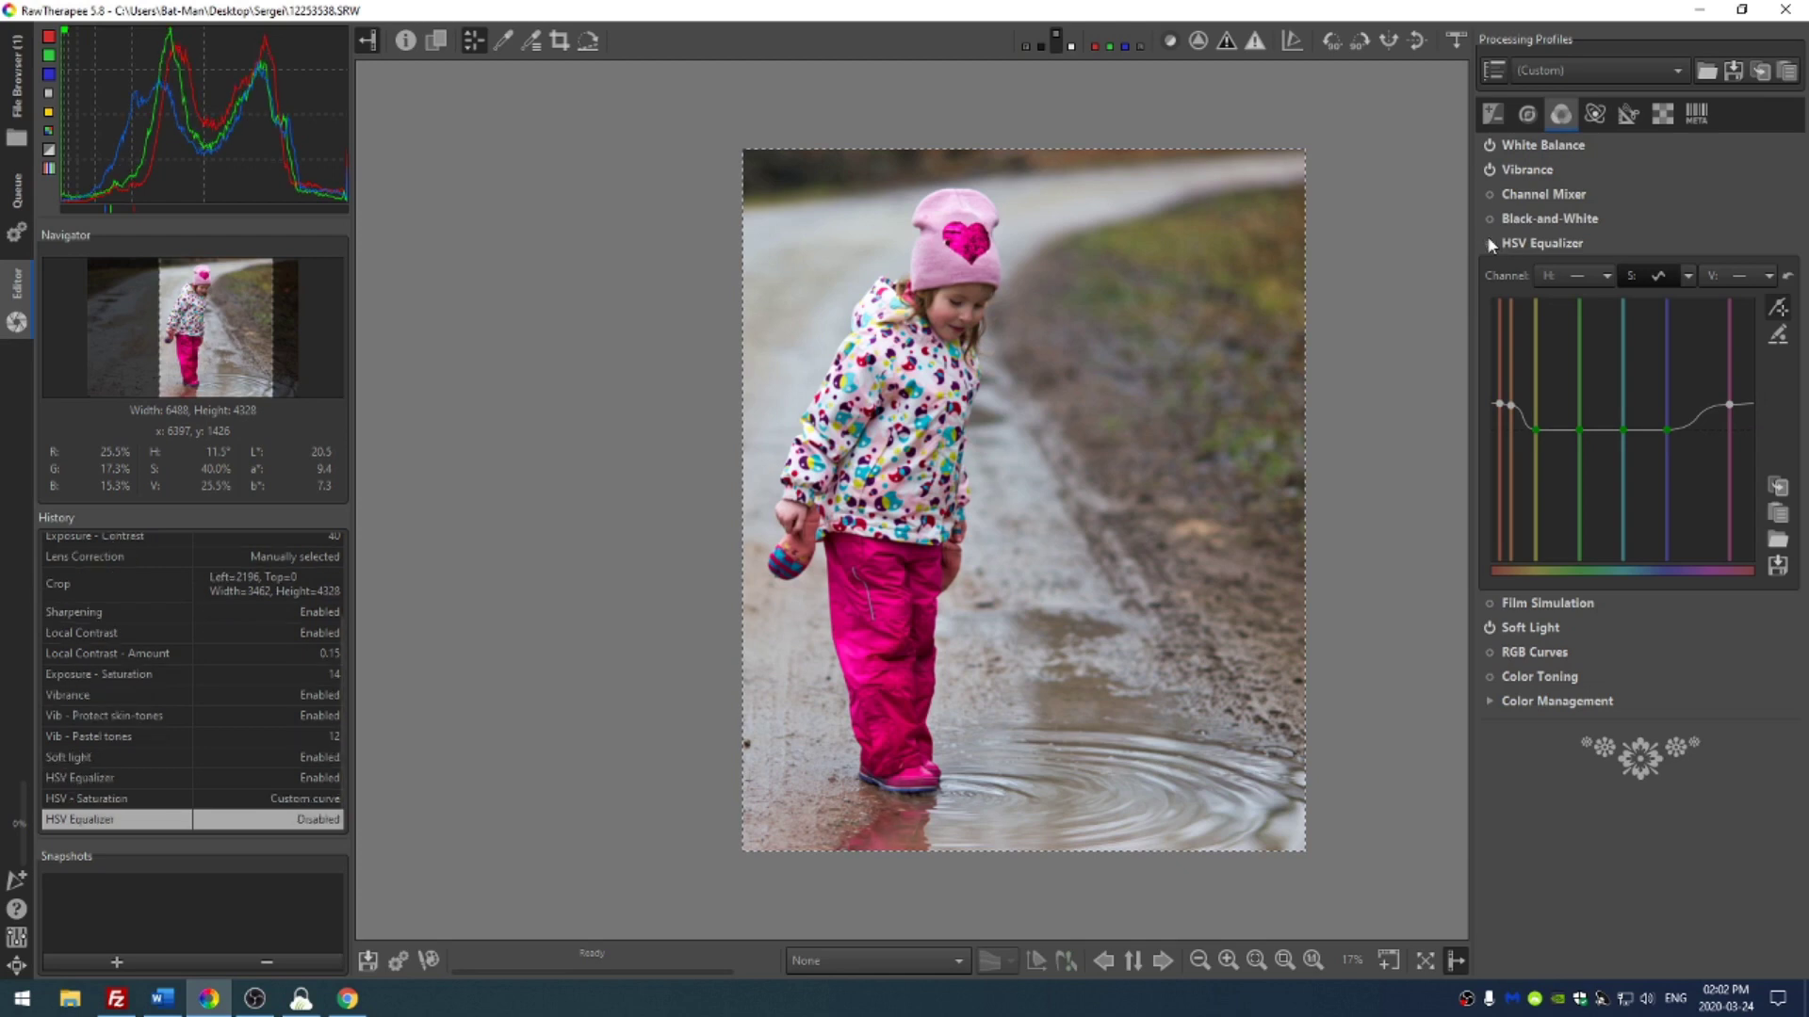
left_click(1488, 242)
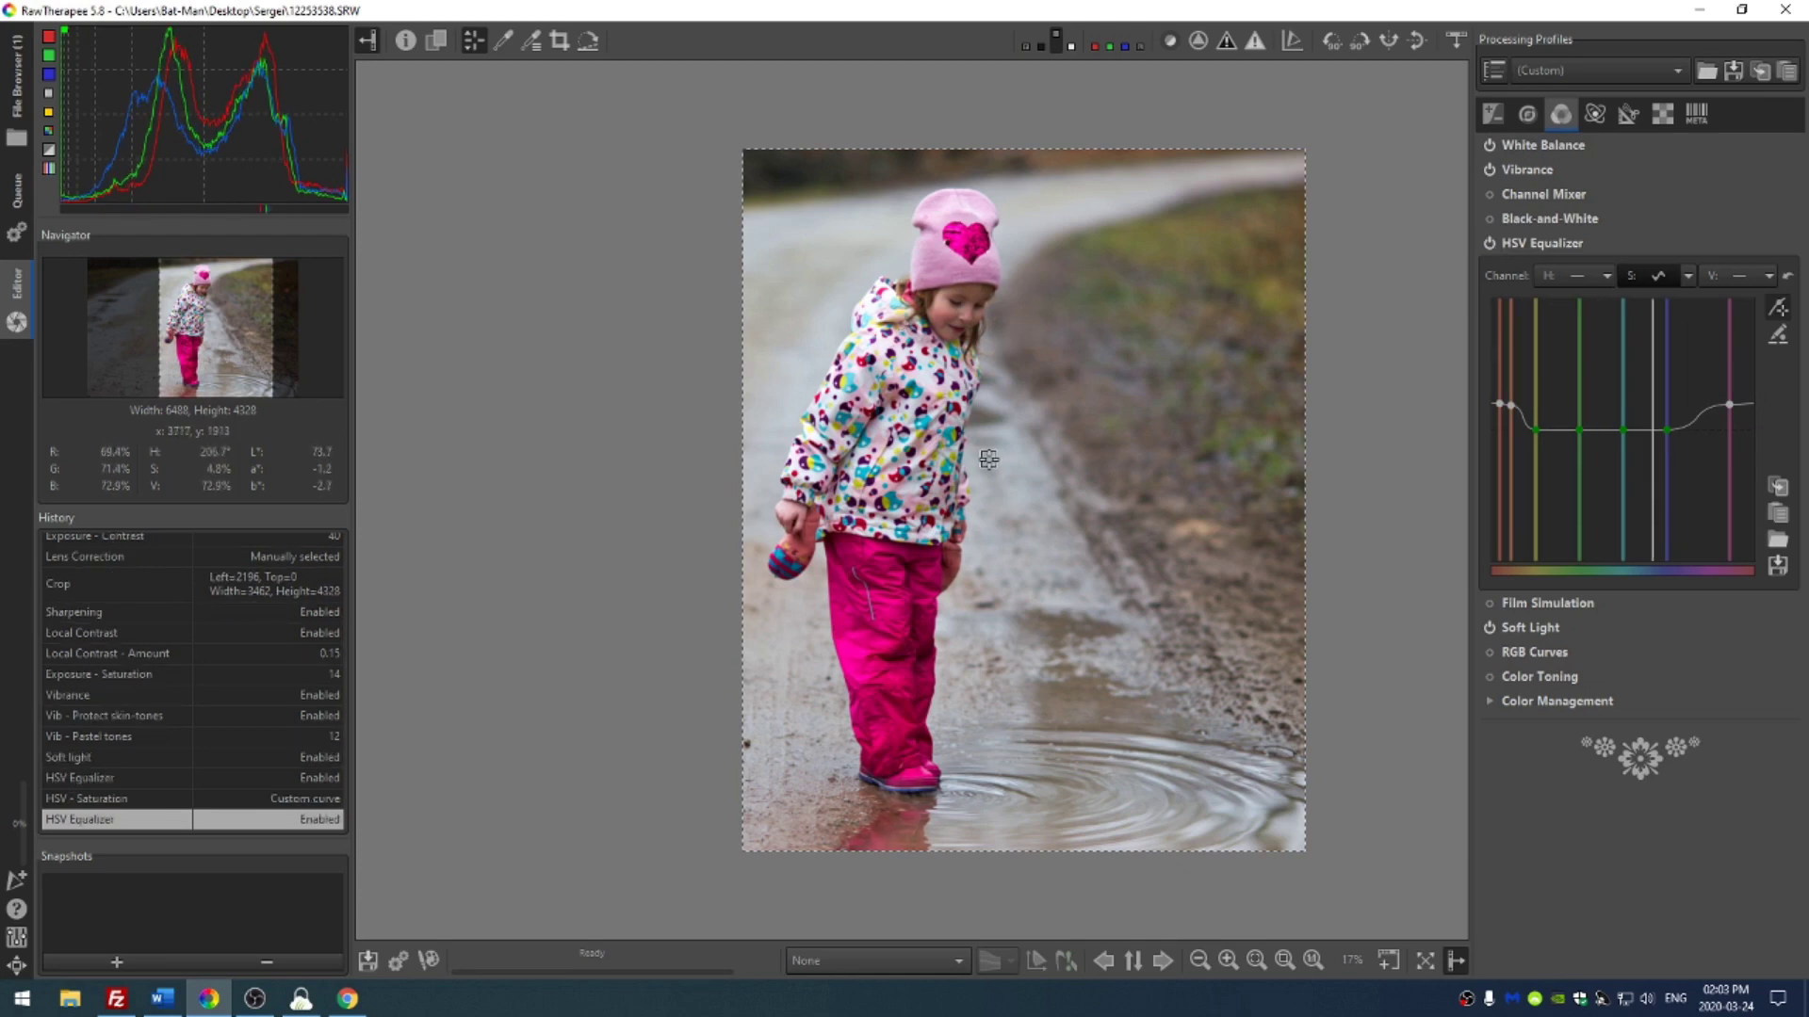
left_click(1526, 170)
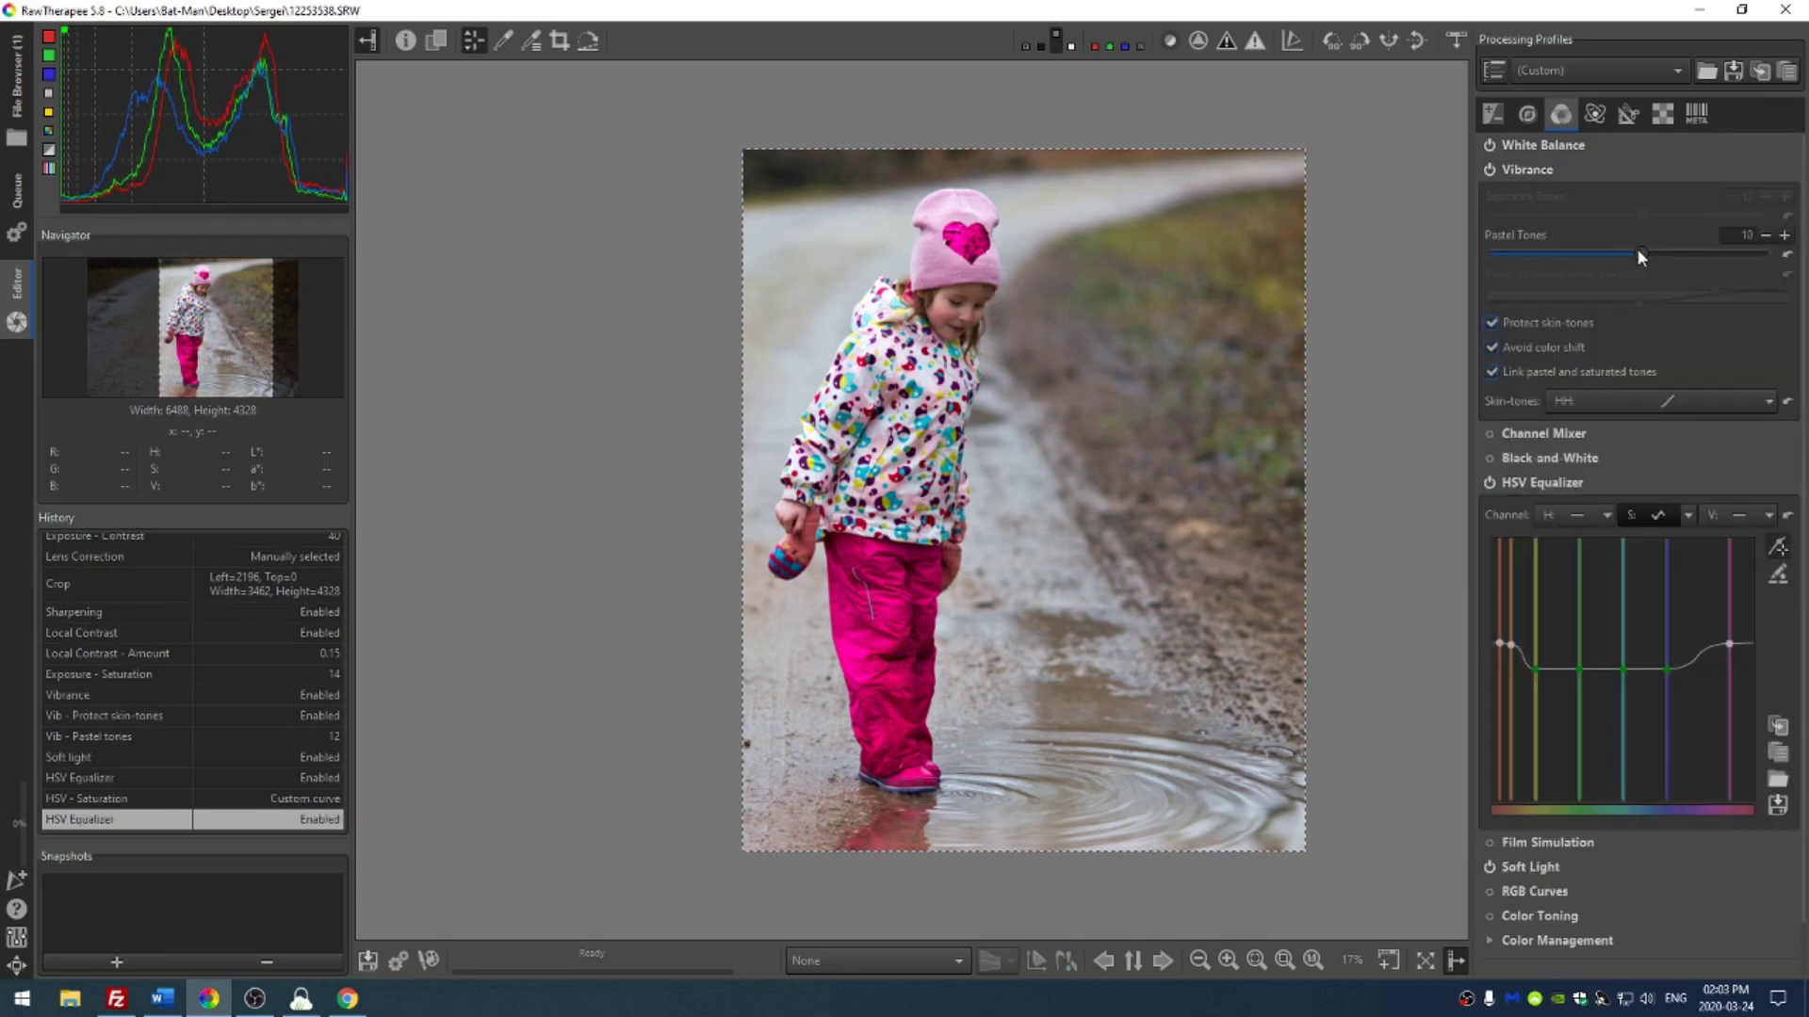
Step: Lower the Exposure tab saturation from 14 to 8
left_click(1498, 121)
scroll(1653, 564, "down", 6)
key("alt+c")
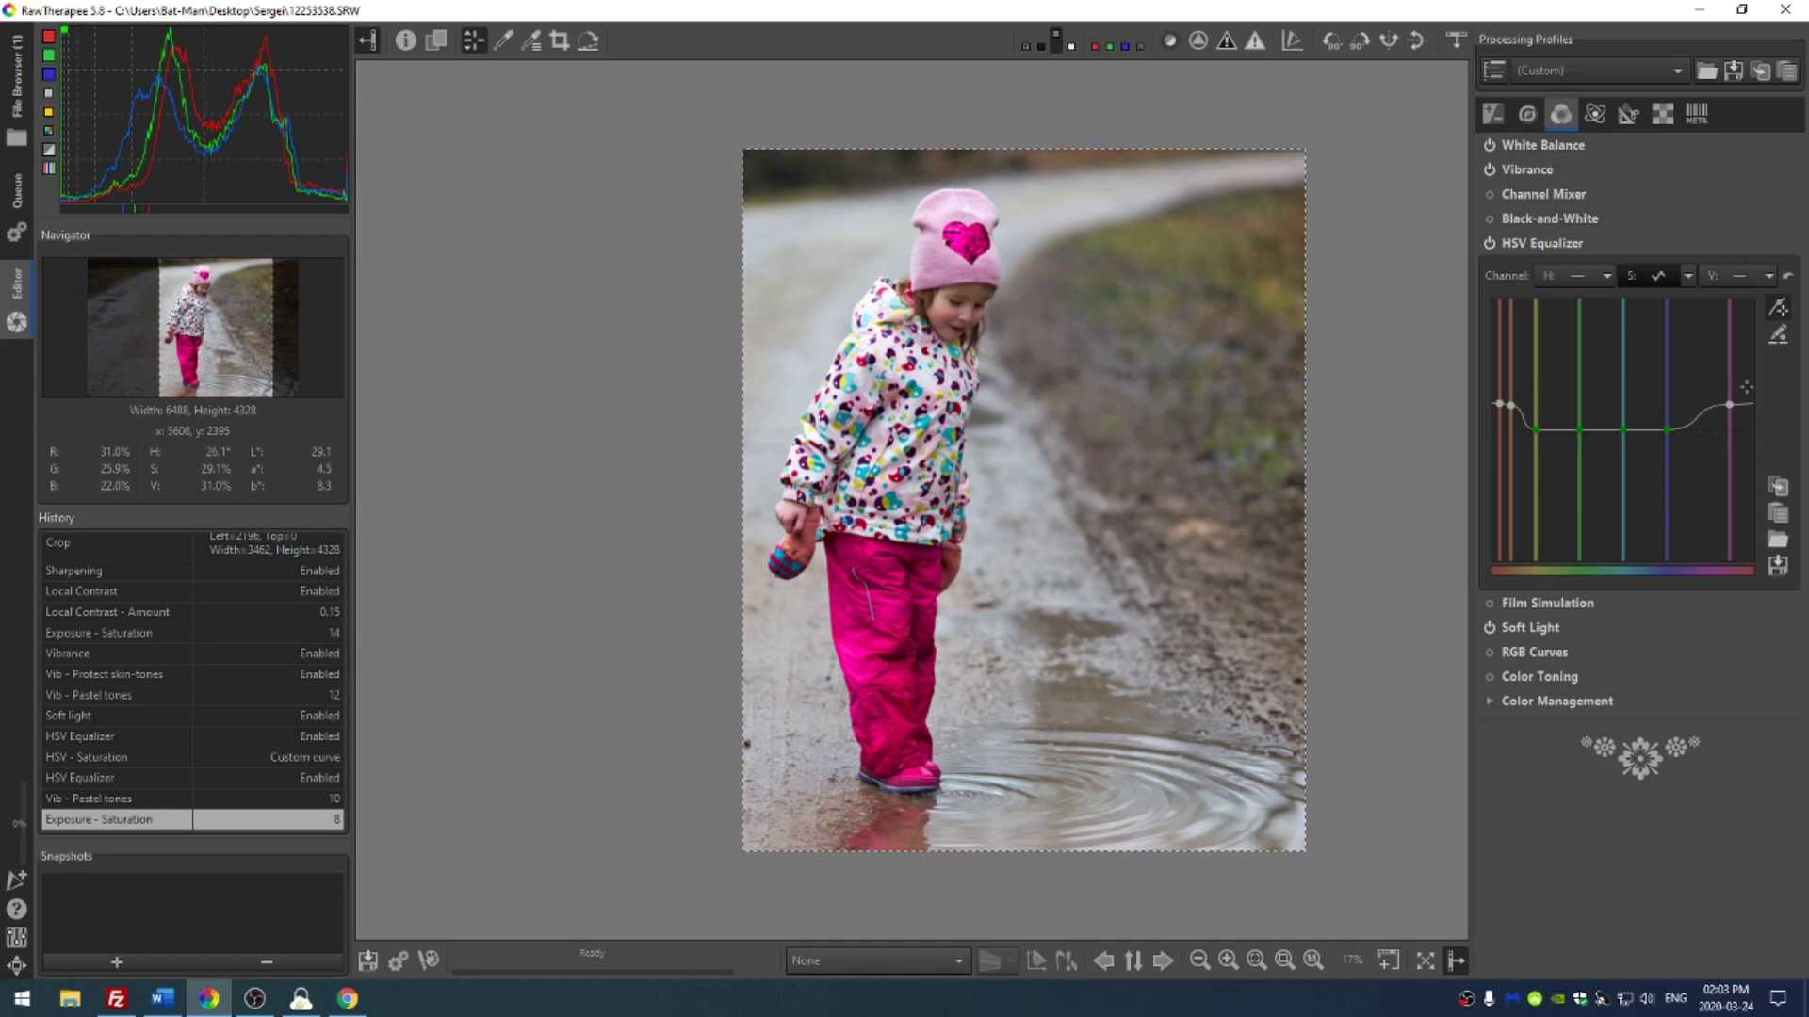
Step: Reshape the HSV saturation curve: neutral magentas, boosted yellows and greens, strongly cut cyans
left_click_drag(1730, 404, 1730, 430)
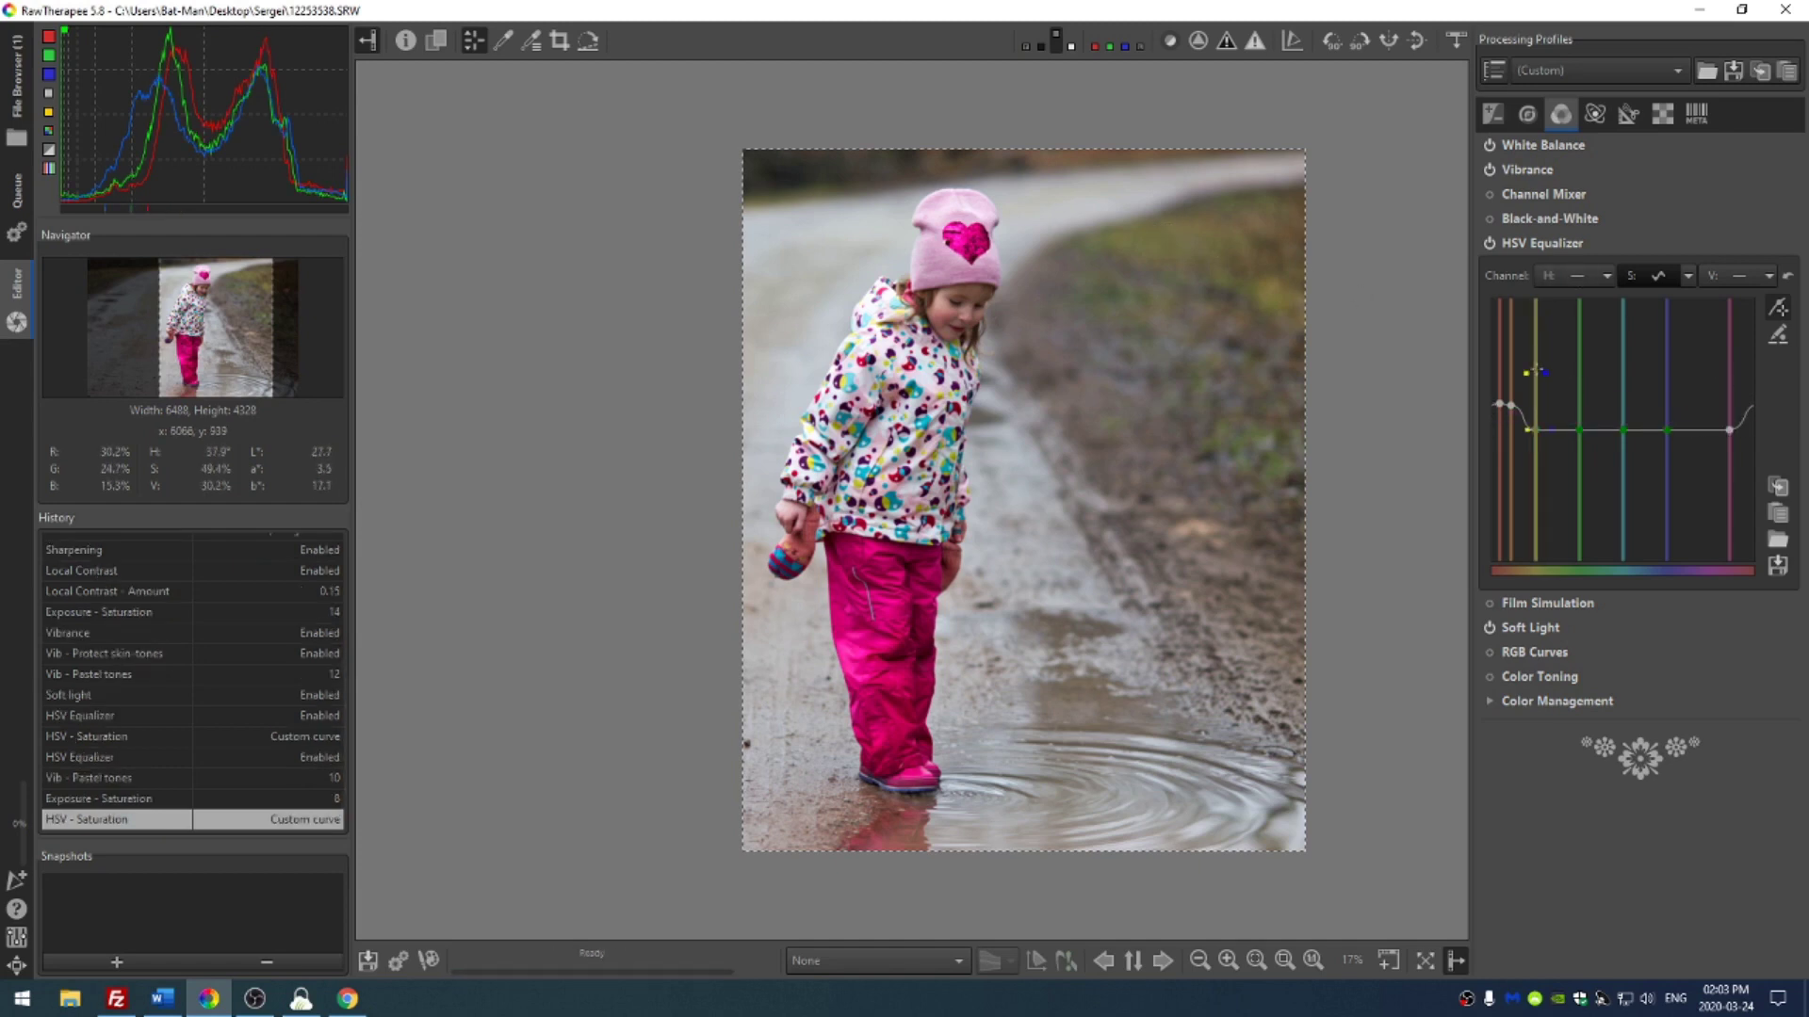
left_click_drag(1536, 370, 1536, 315)
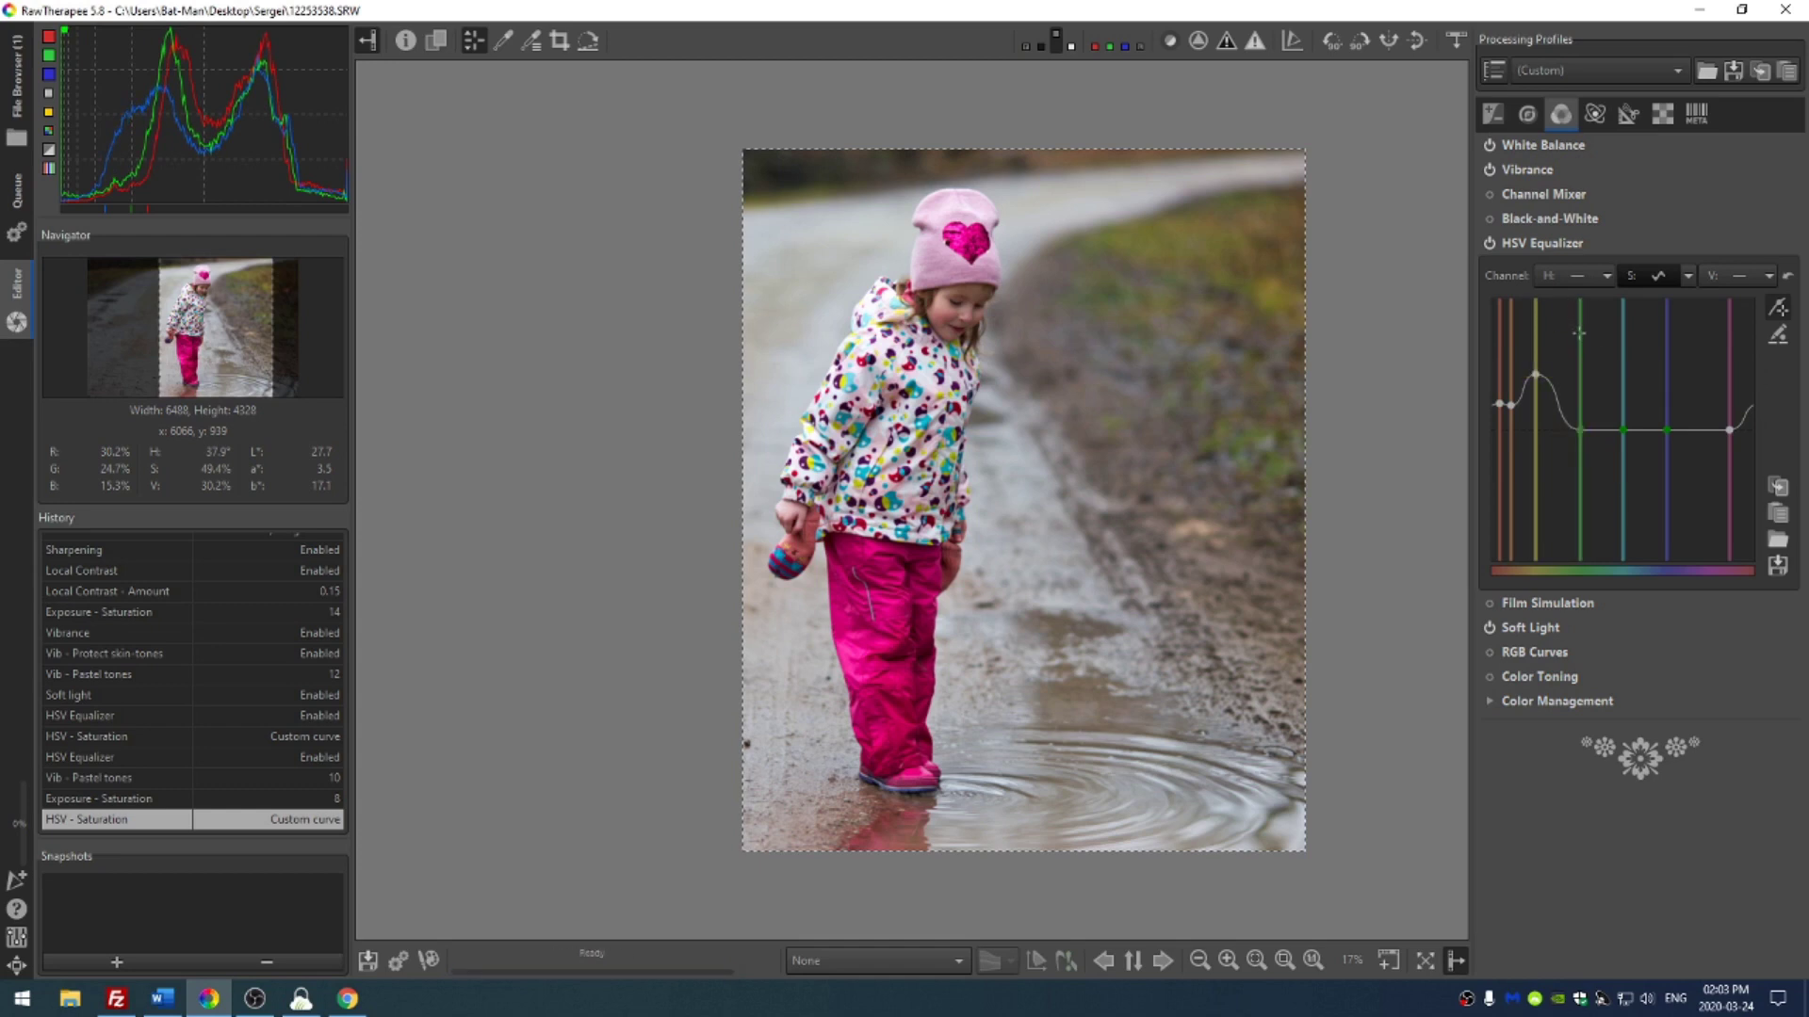
left_click_drag(1580, 429, 1580, 374)
left_click_drag(1621, 348, 1666, 465)
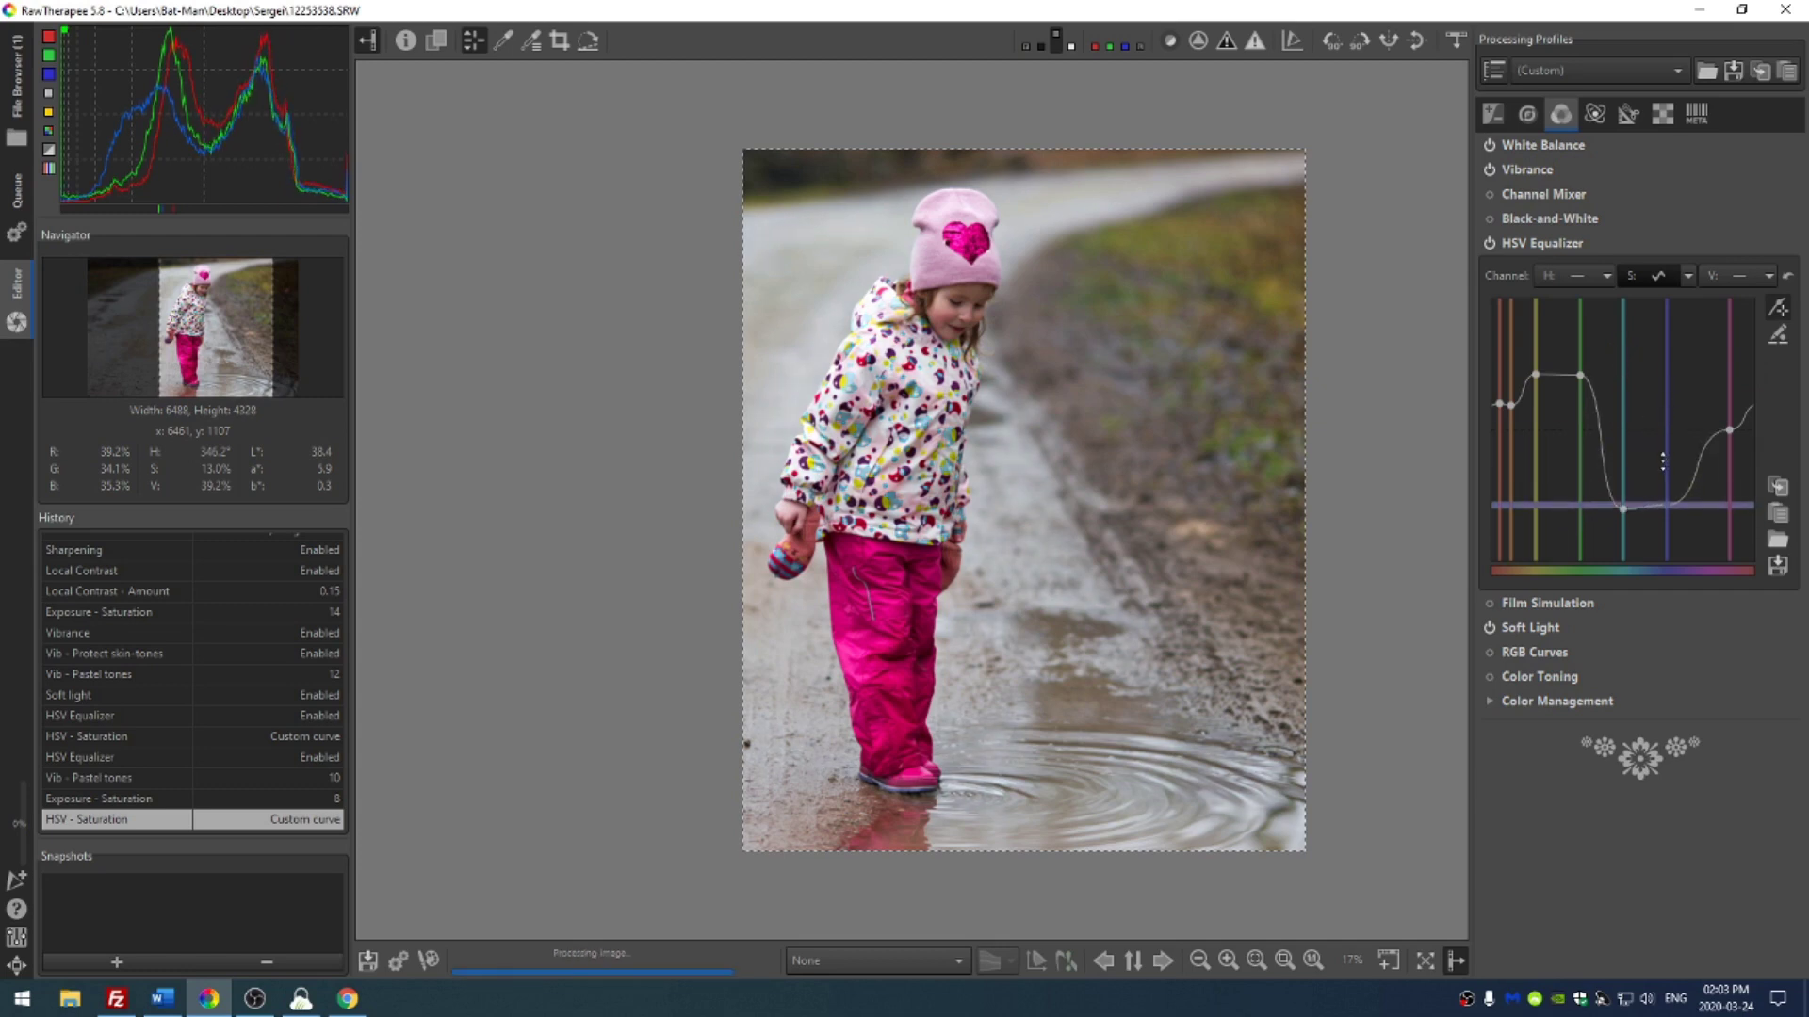
Step: Compare the HSV result, apply the tighter 3374×4218 crop, and put the image in the queue
left_click(1487, 243)
left_click(1487, 243)
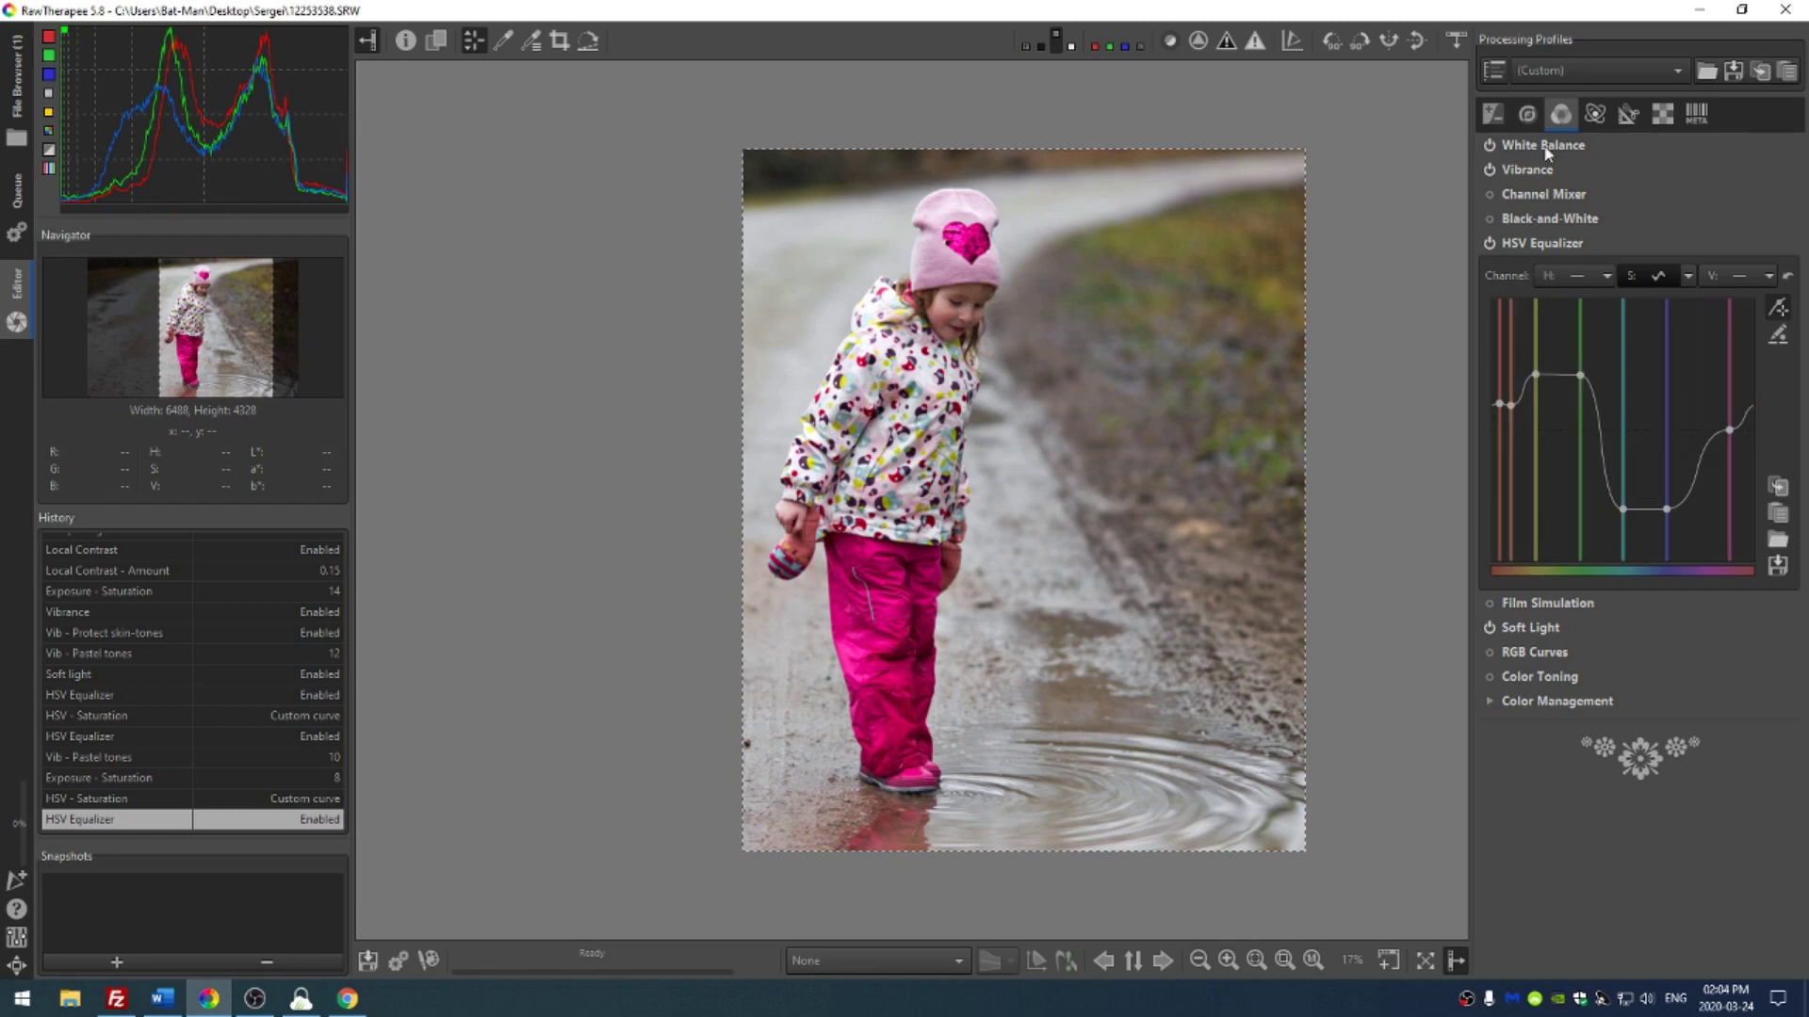
left_click(1542, 243)
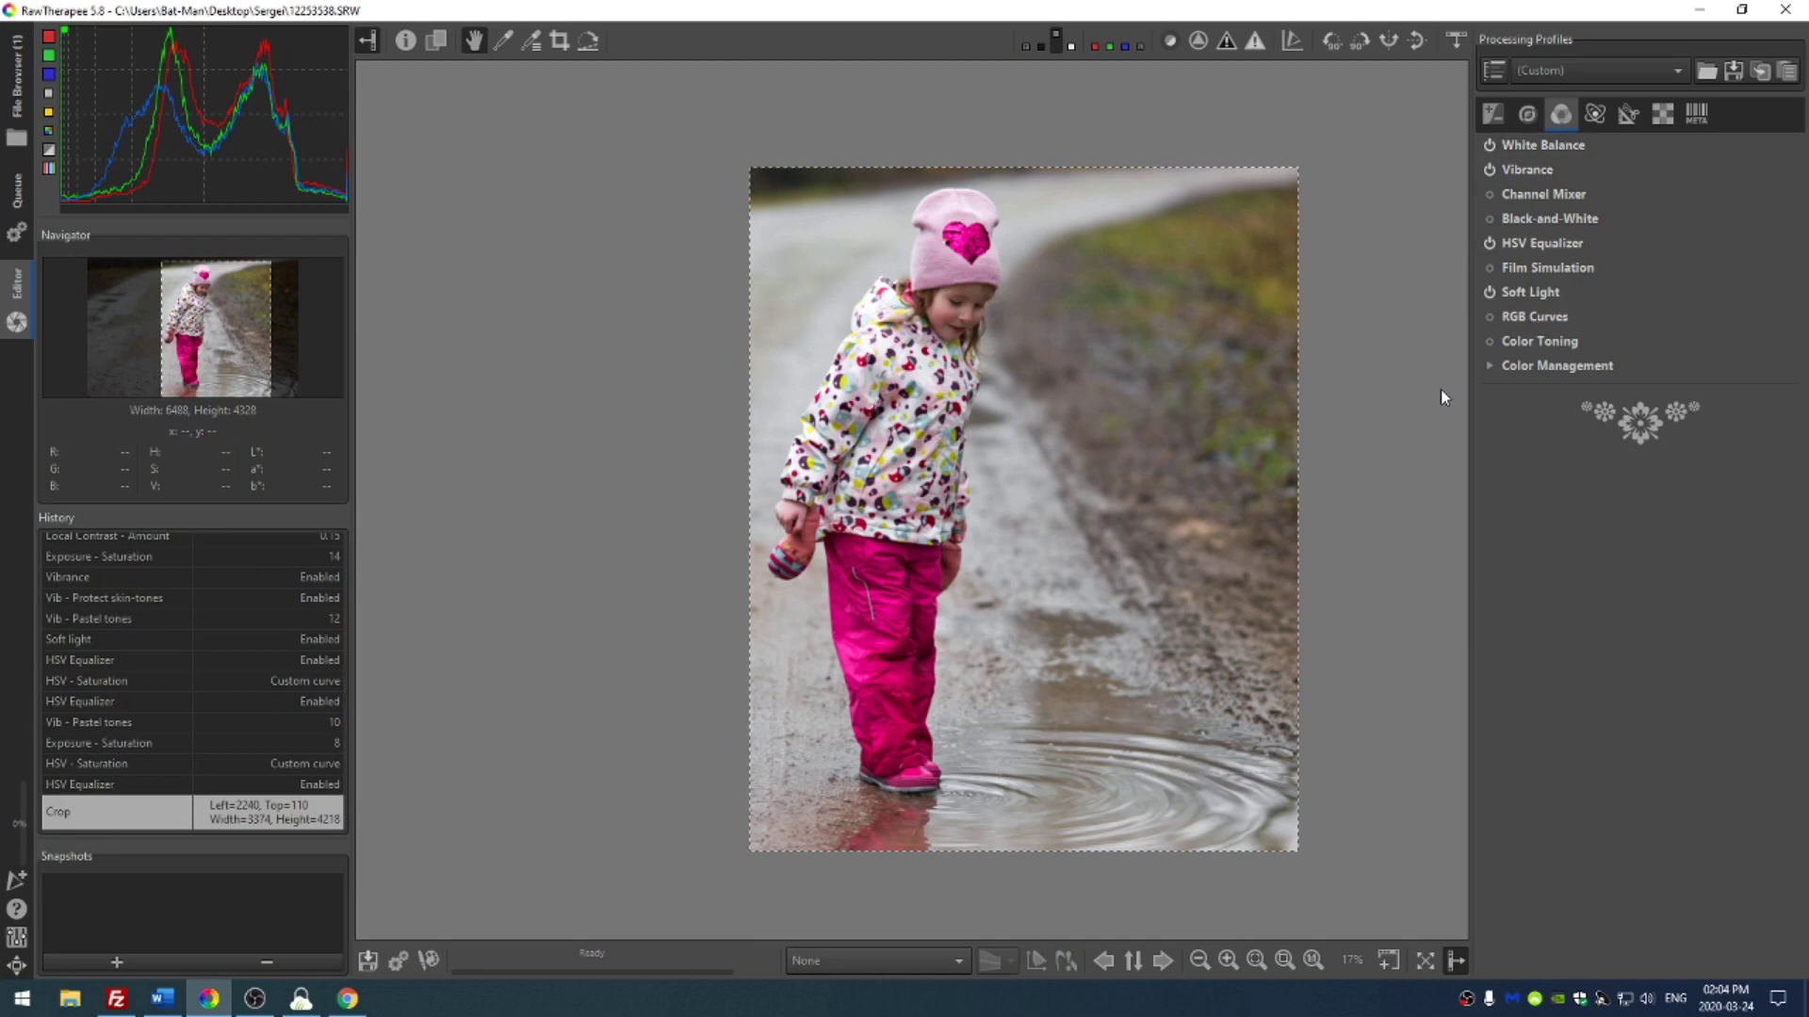
left_click(399, 962)
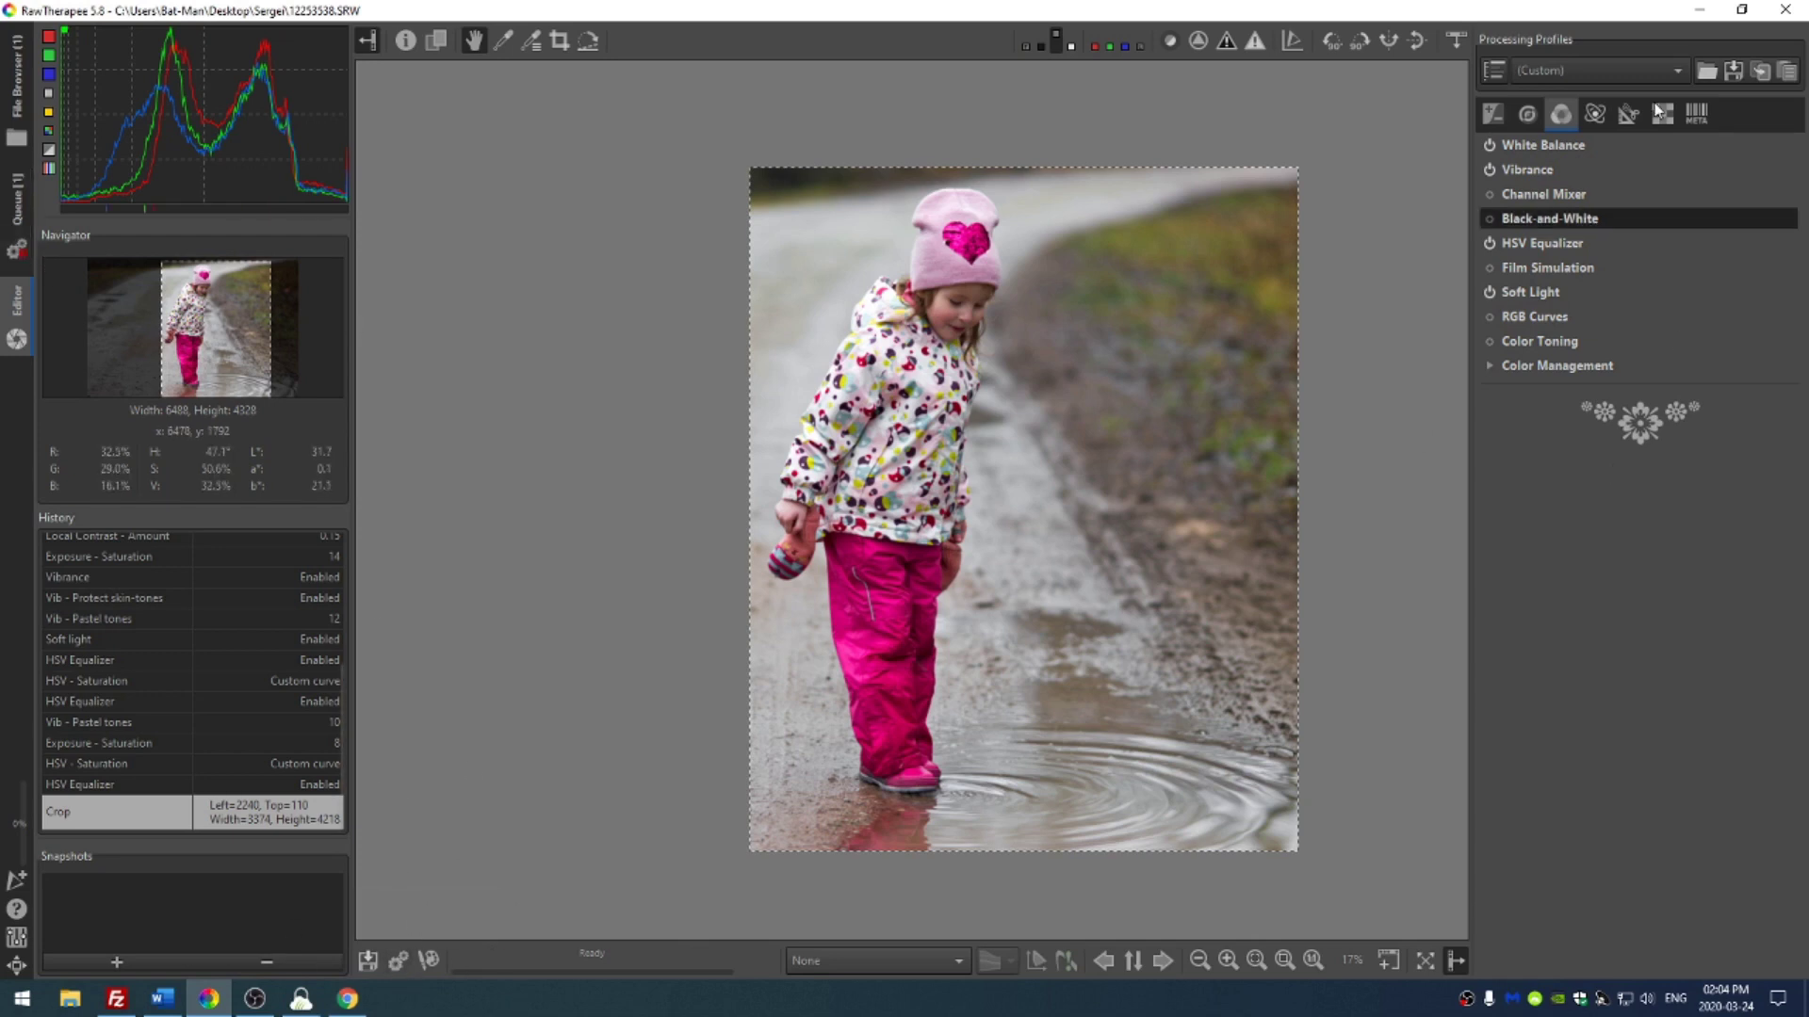
Step: Brighten the photo with exposure compensation 1.98 and view the processing queue
left_click(1492, 113)
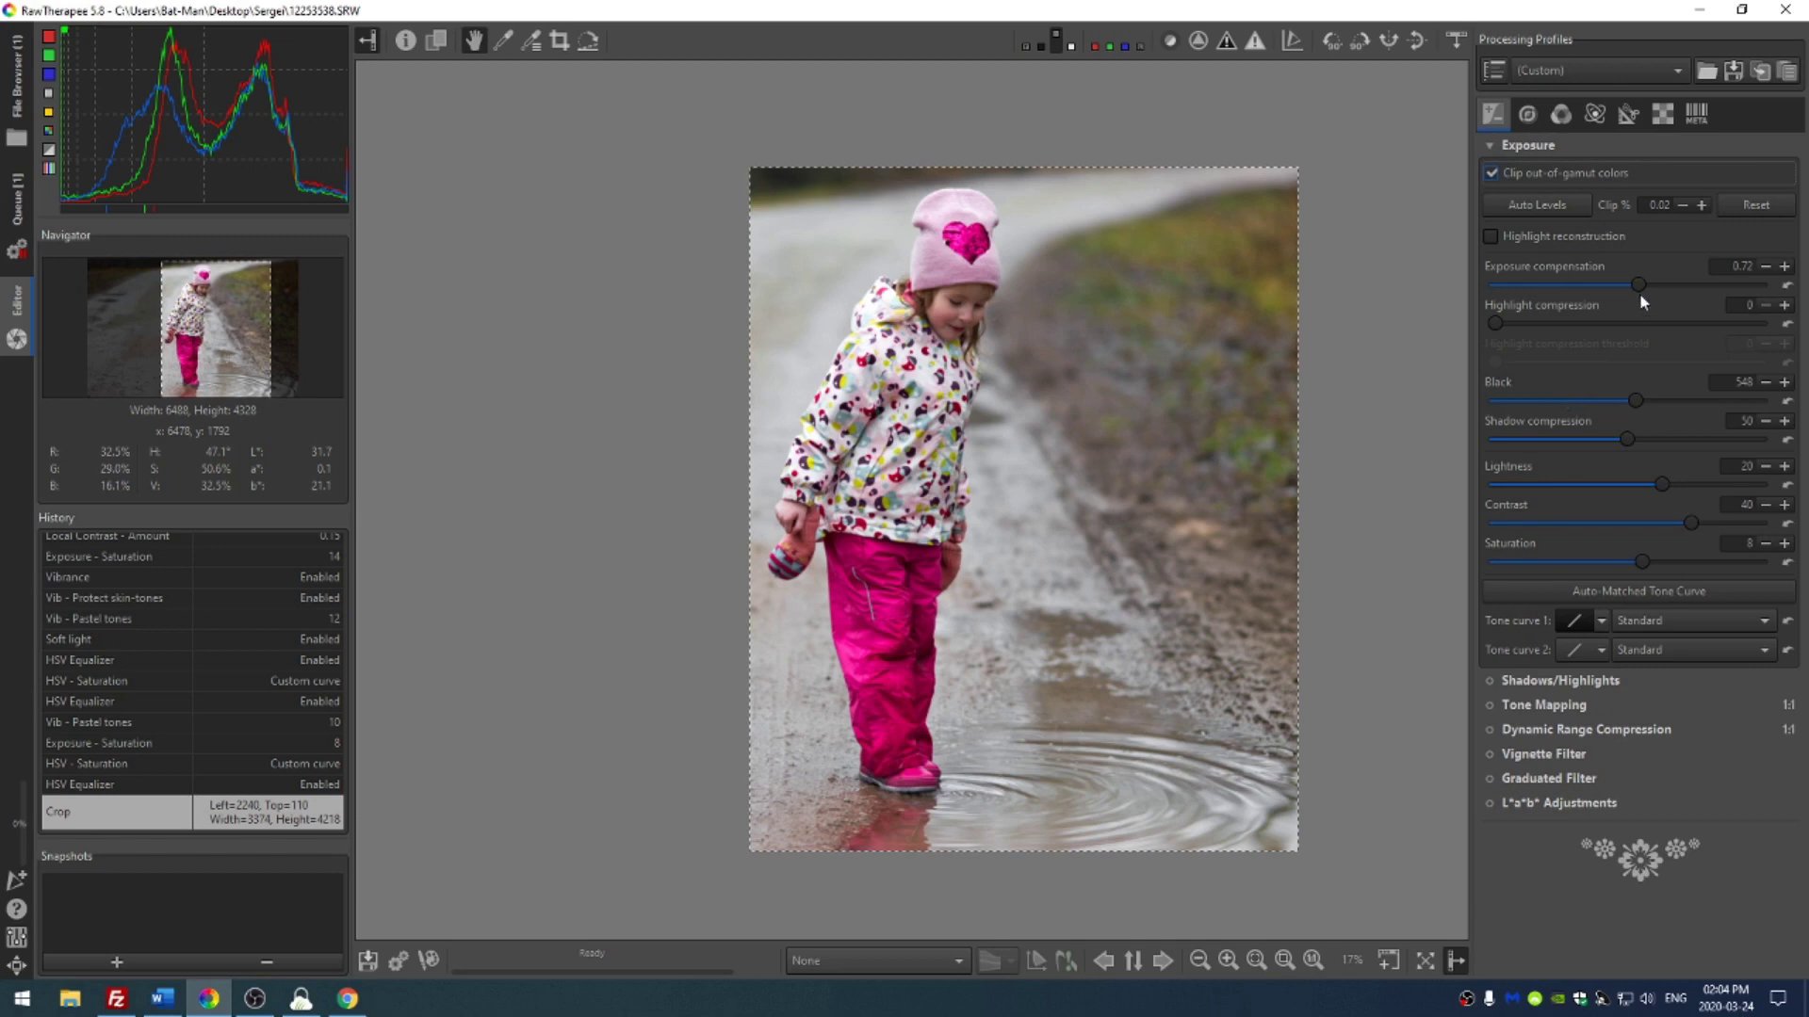
left_click_drag(1641, 287, 1654, 285)
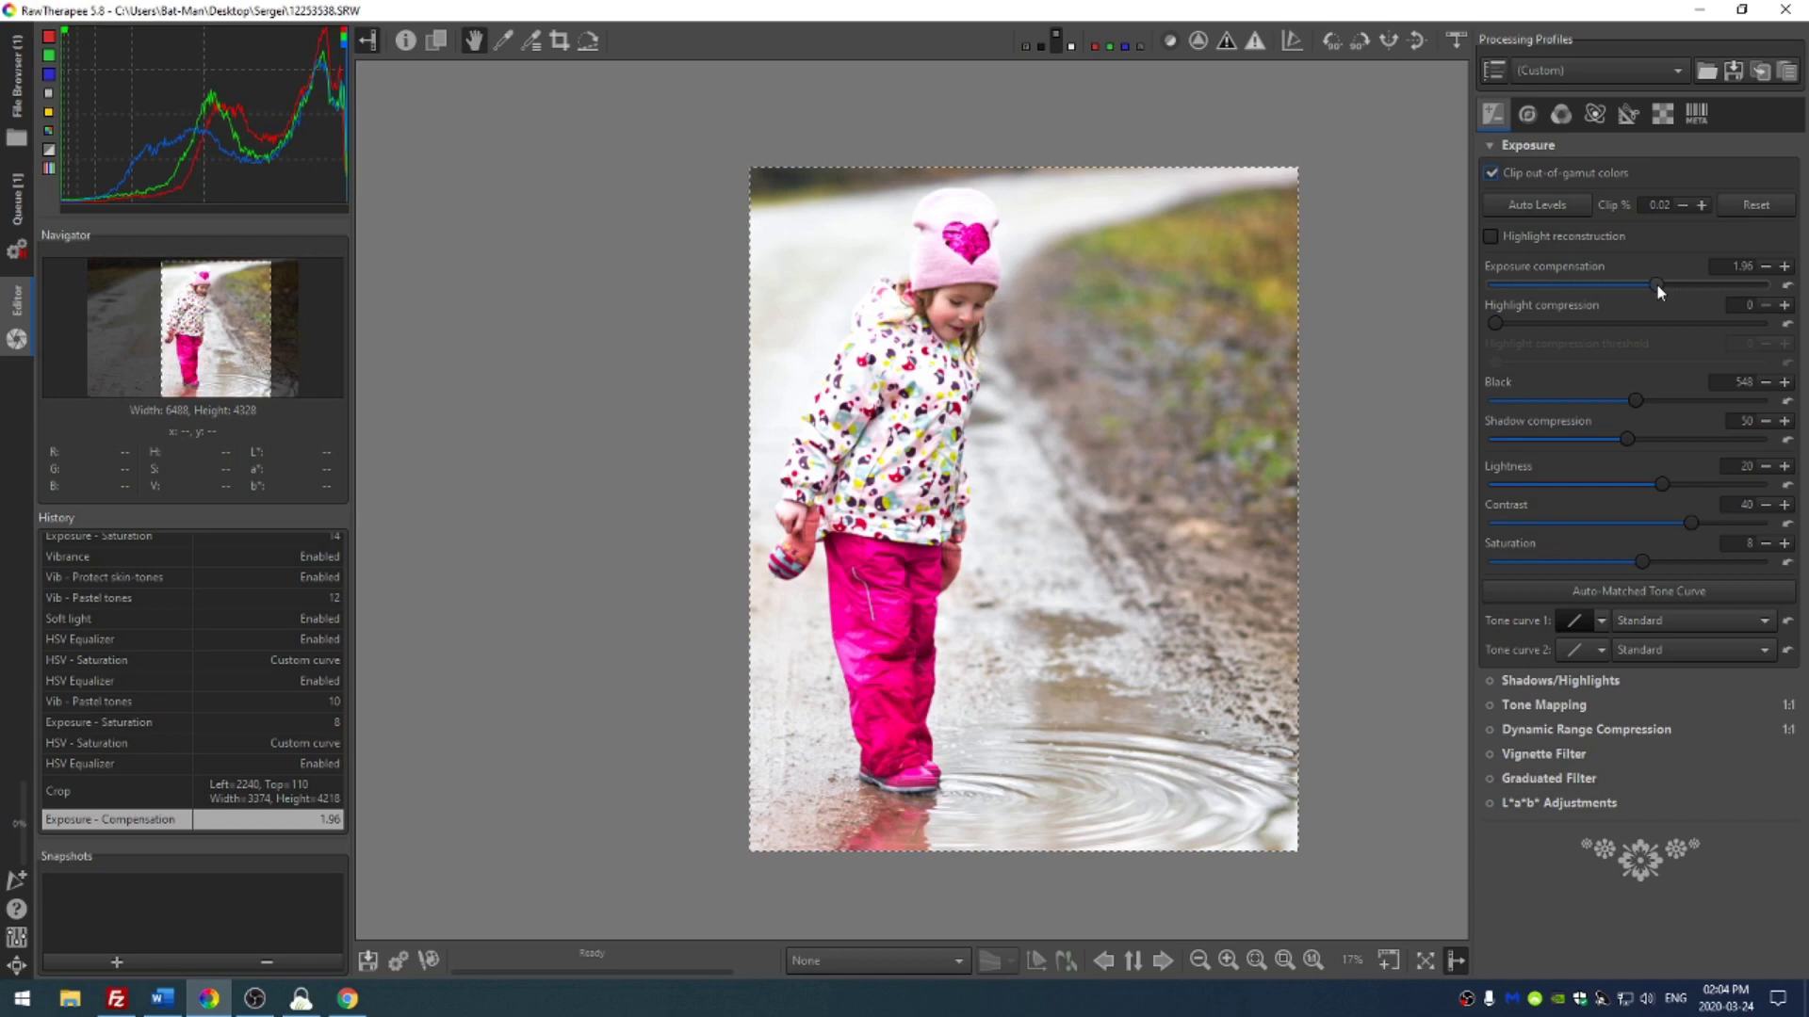
scroll(1656, 284, "up", 3)
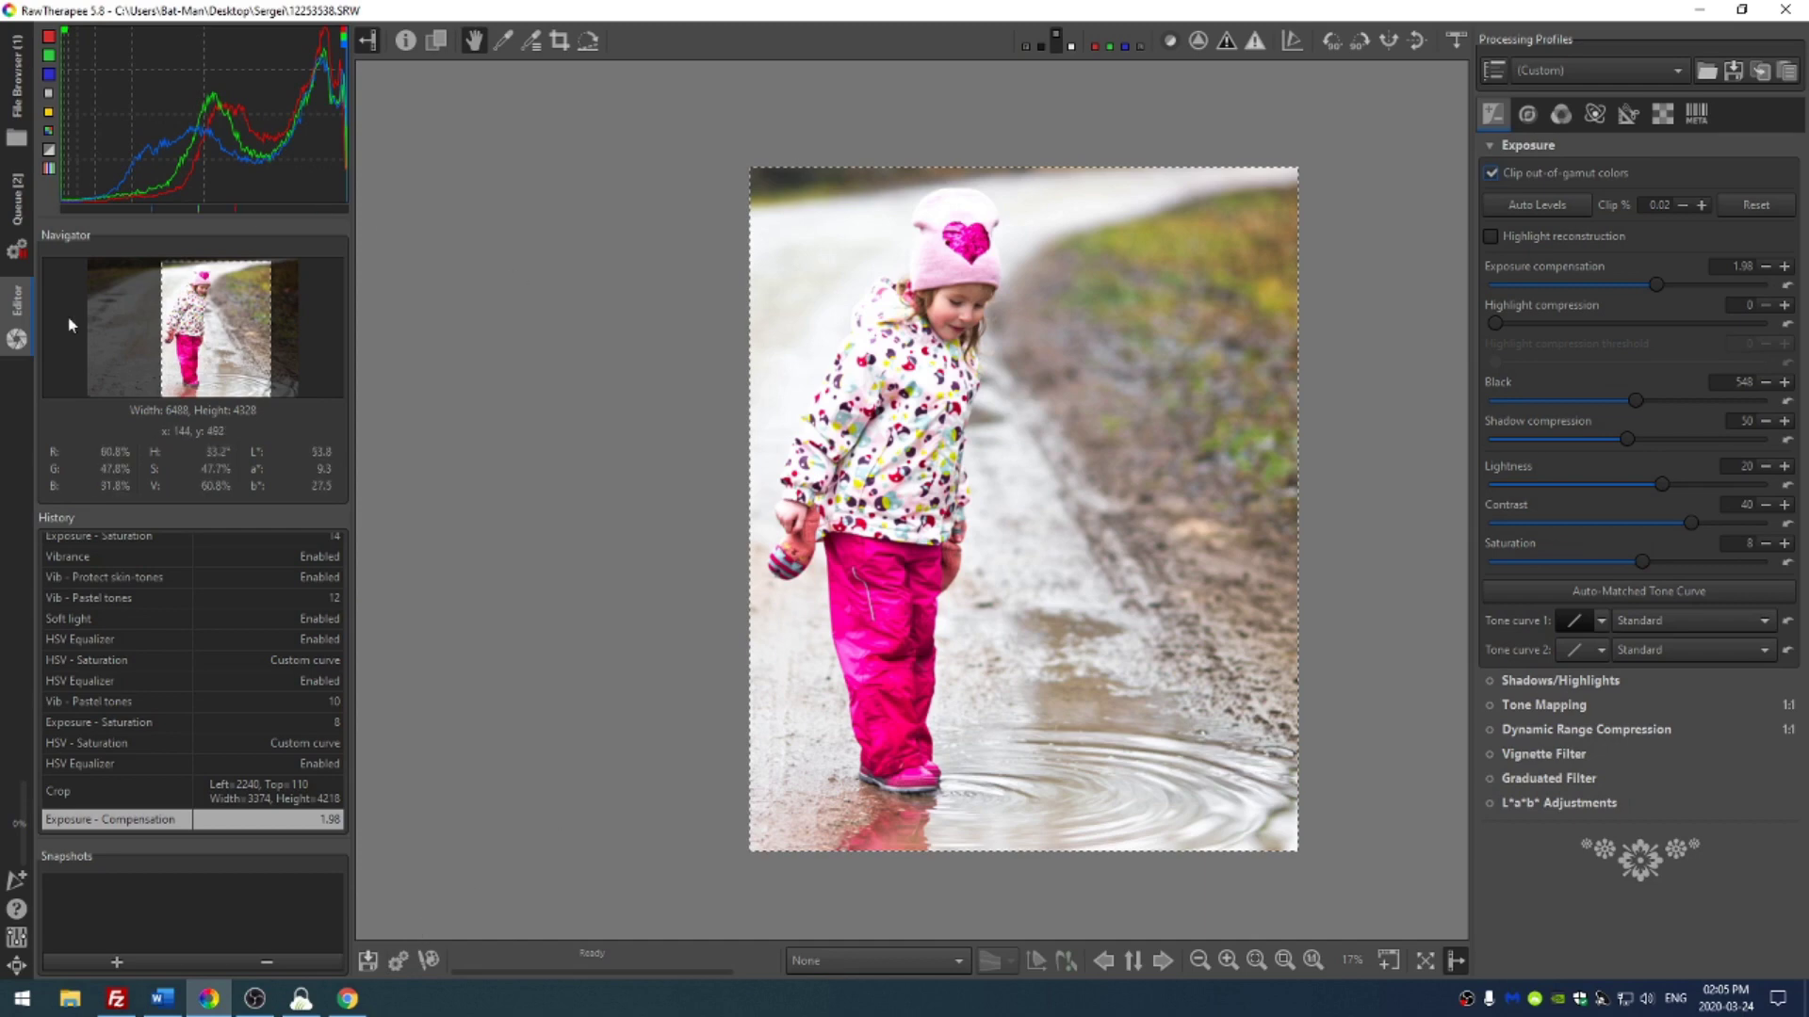
left_click(13, 233)
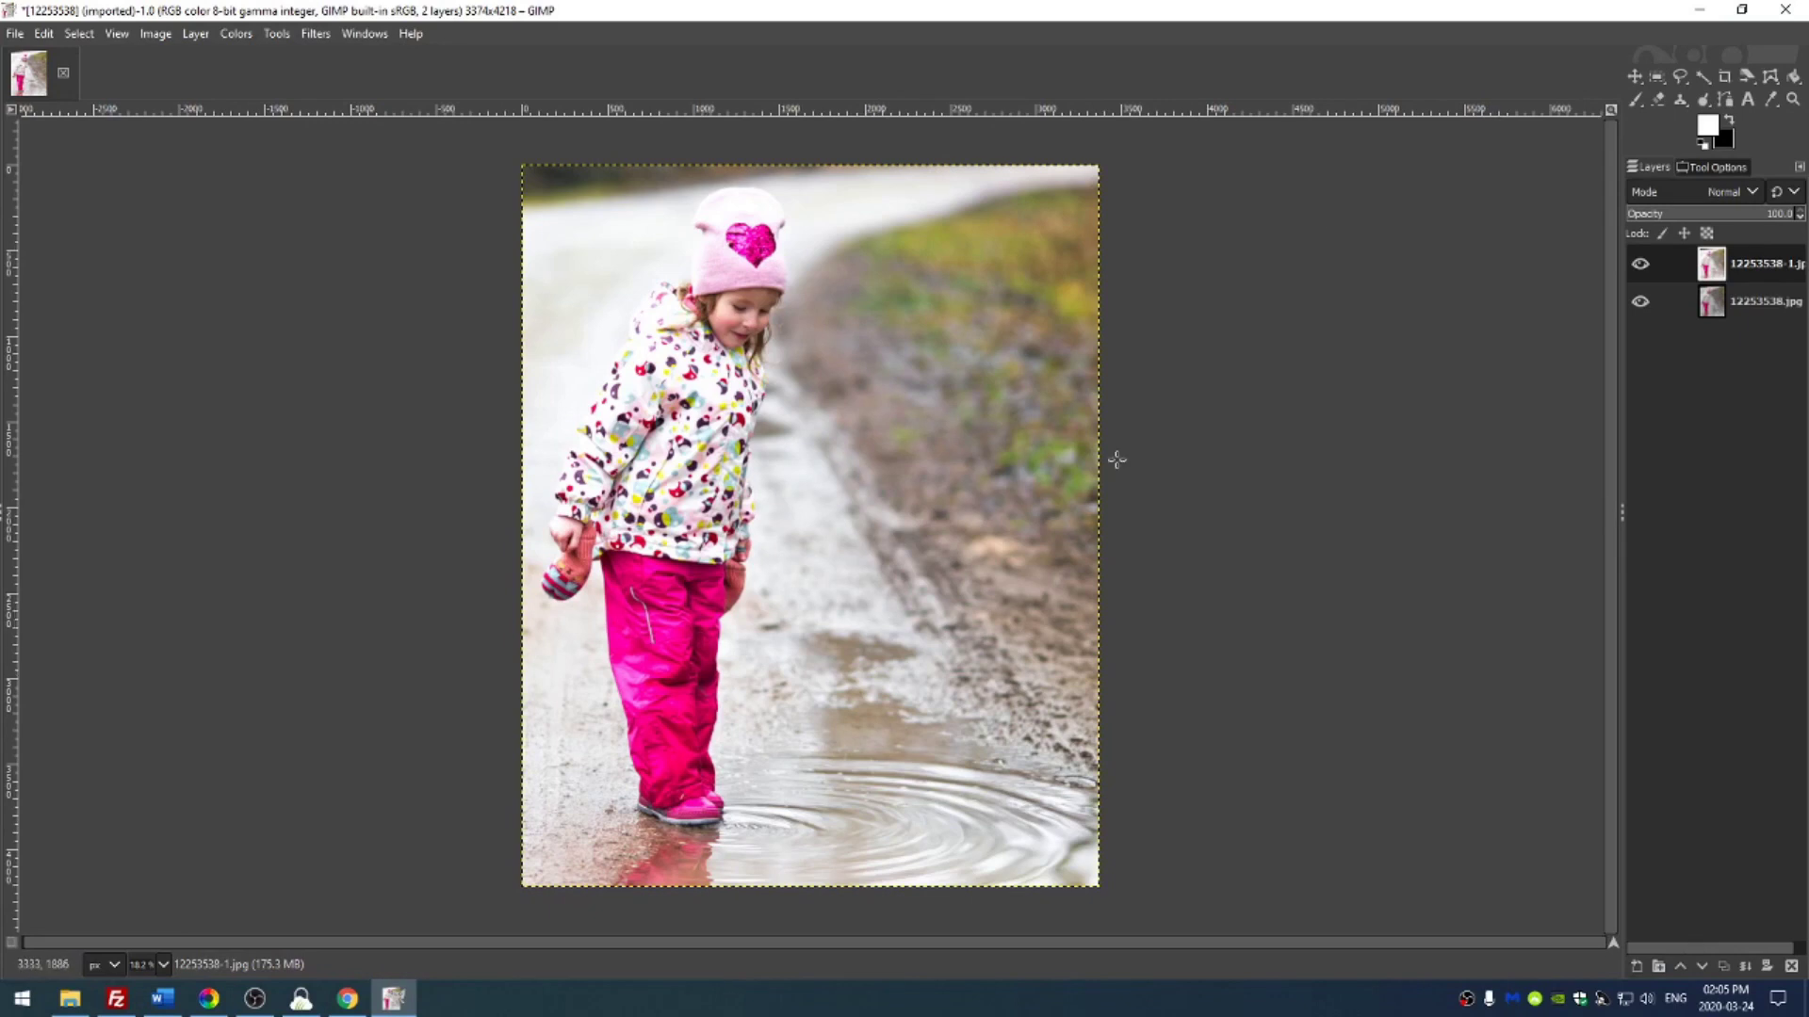
Step: Compare the bright top layer on and off, then give it a black, fully transparent mask
left_click(1640, 264)
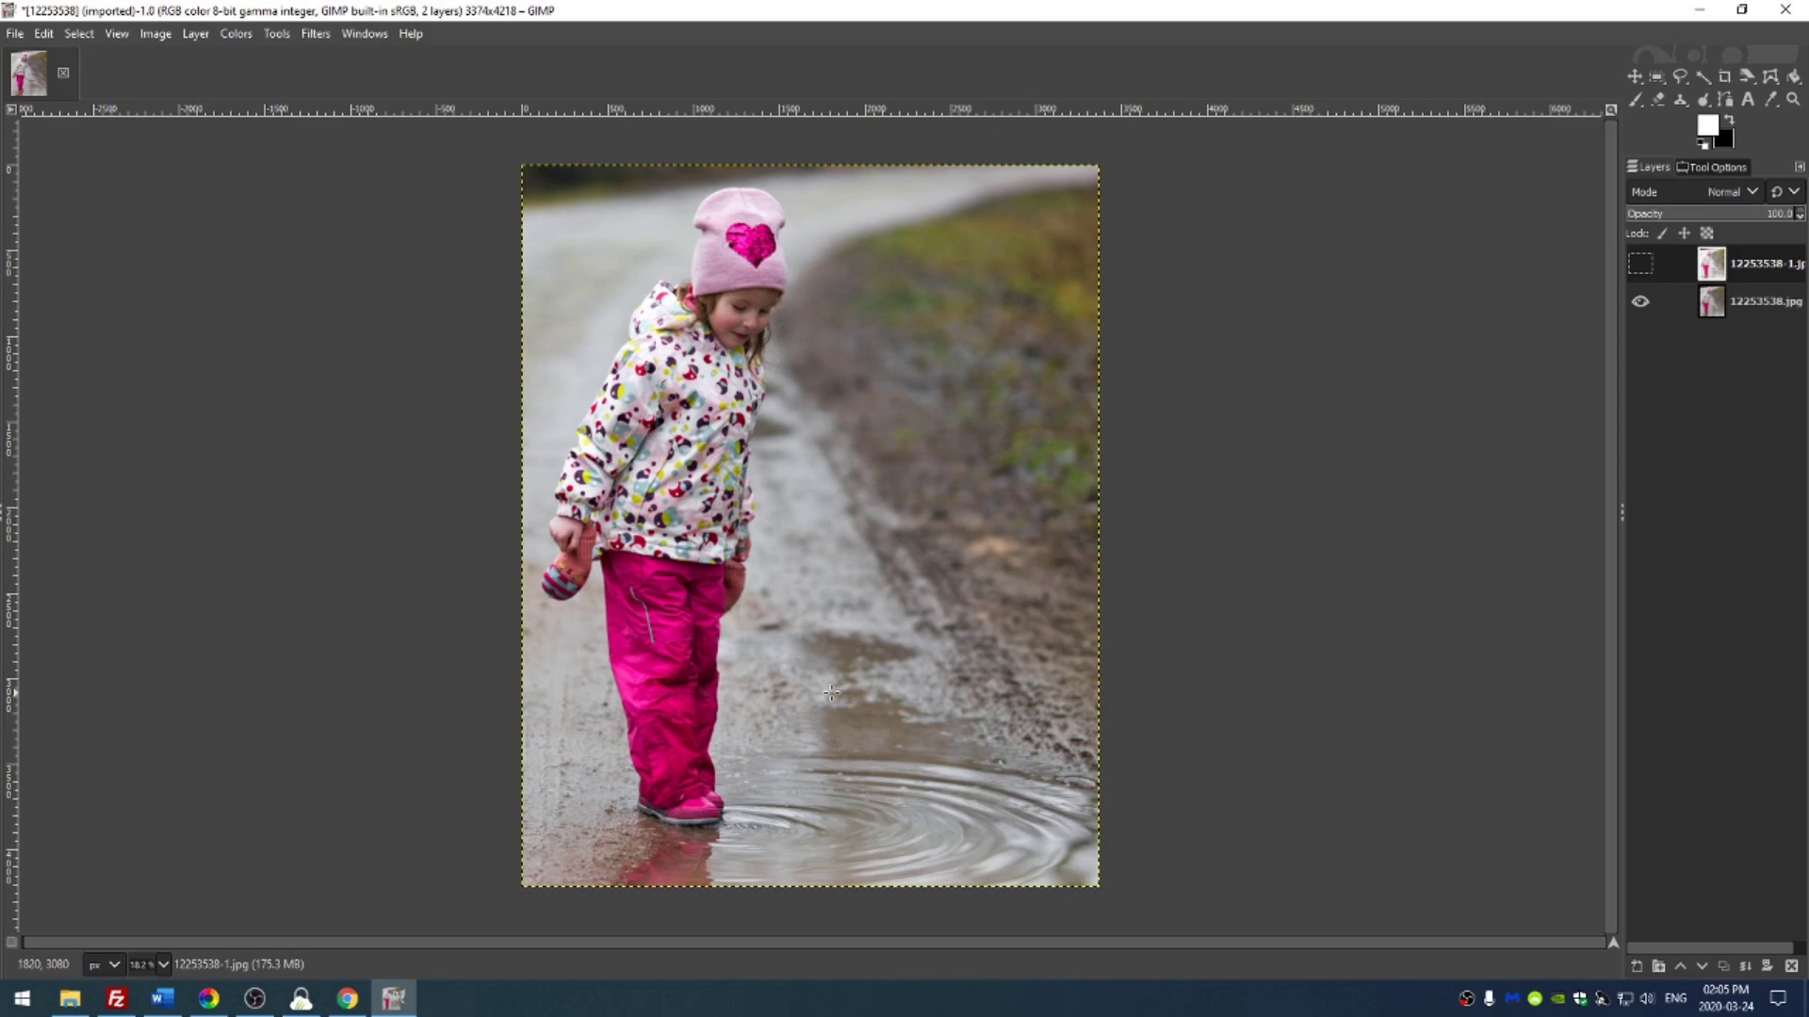
left_click(1642, 266)
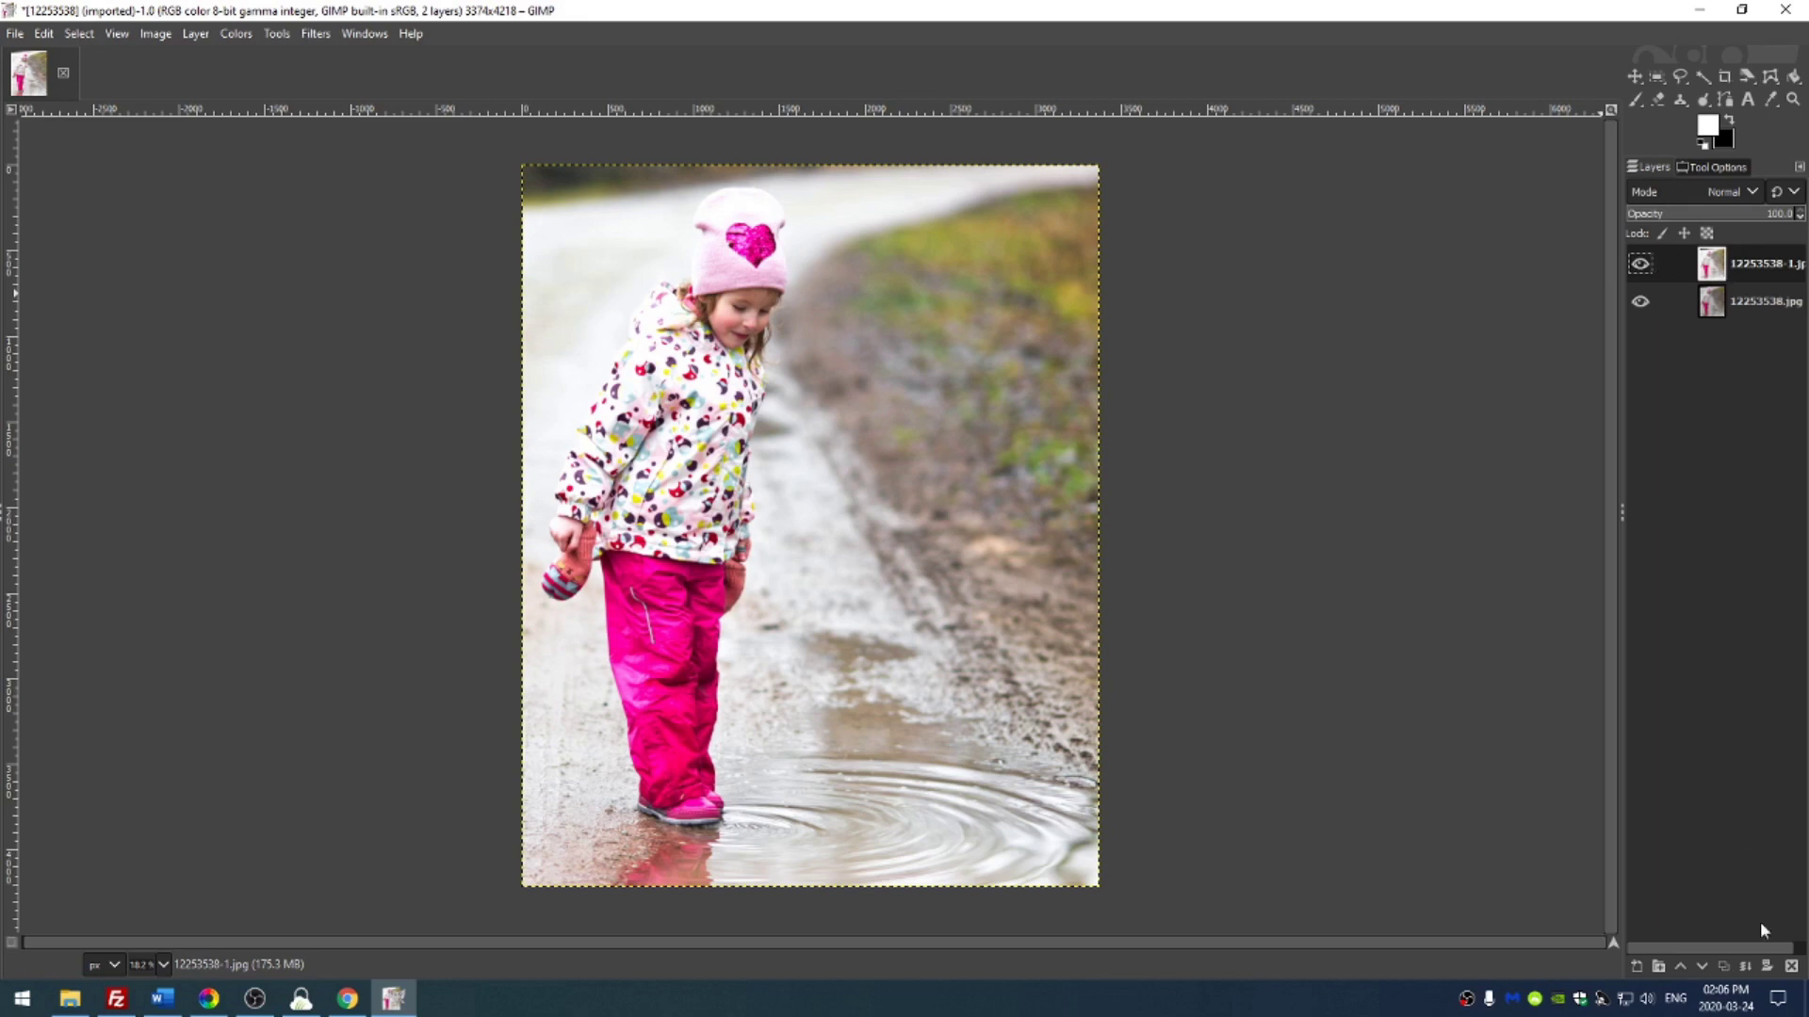
left_click(1769, 971)
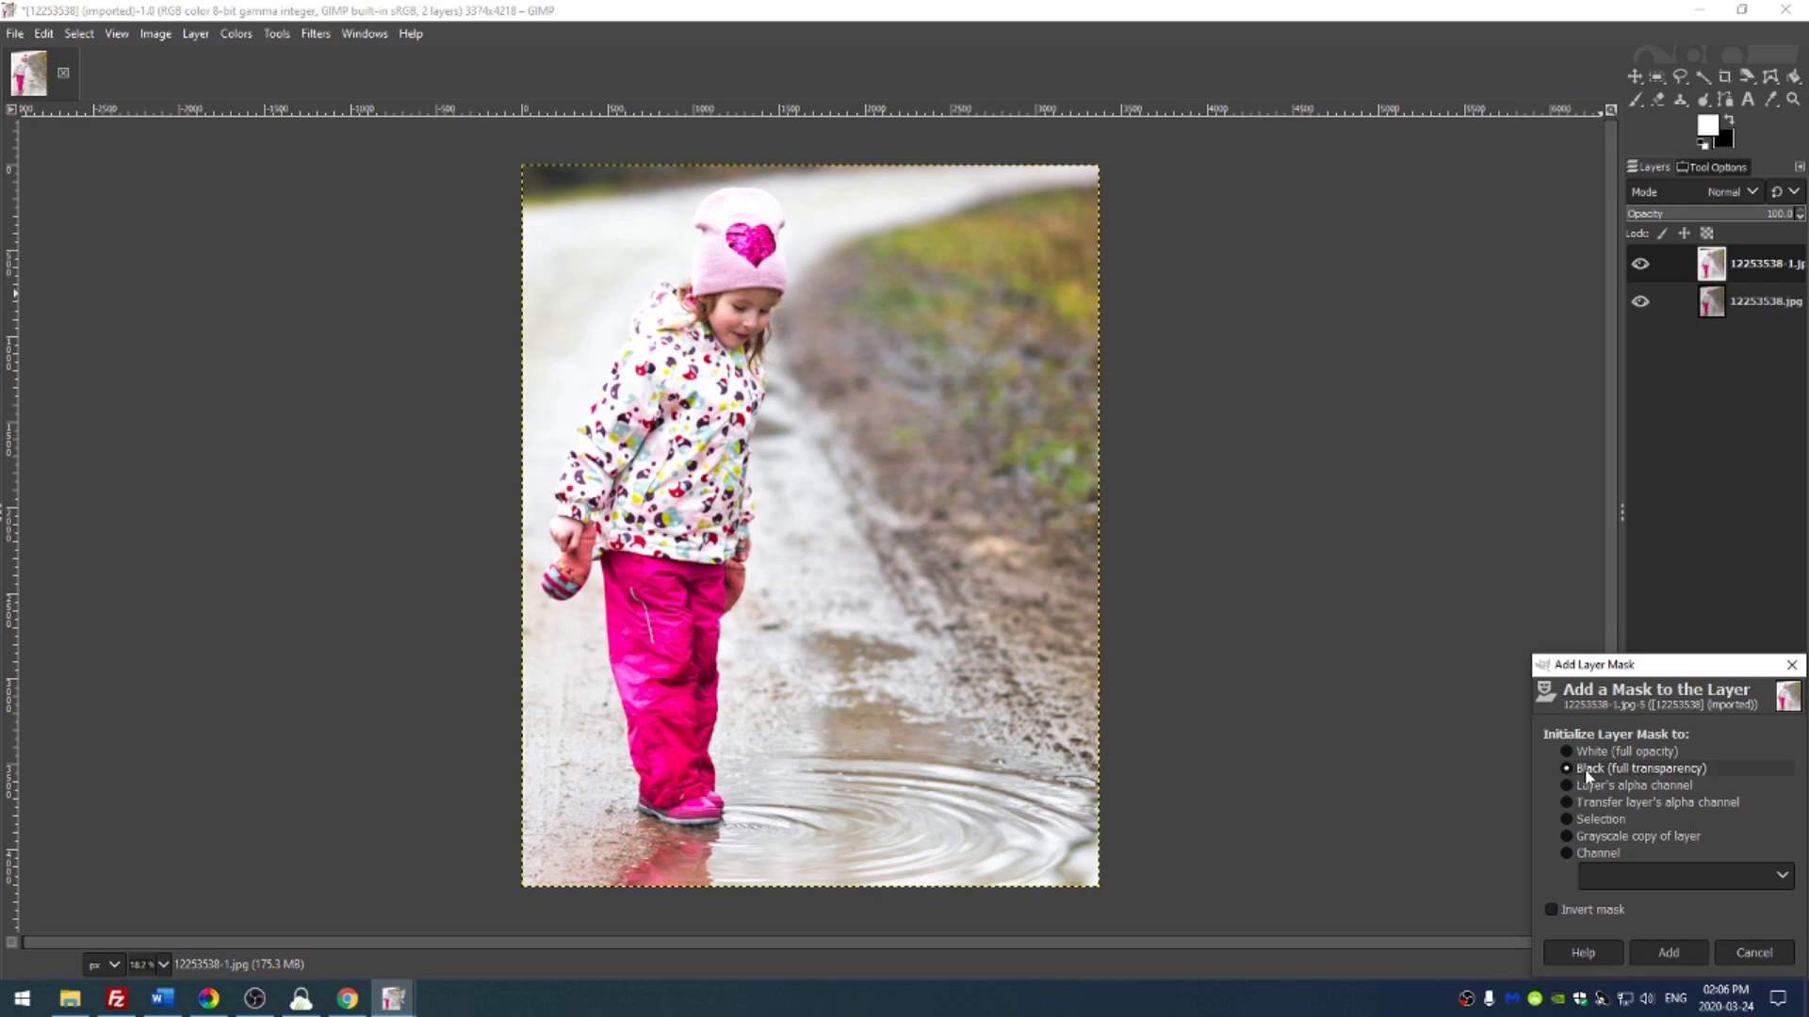
left_click(1670, 953)
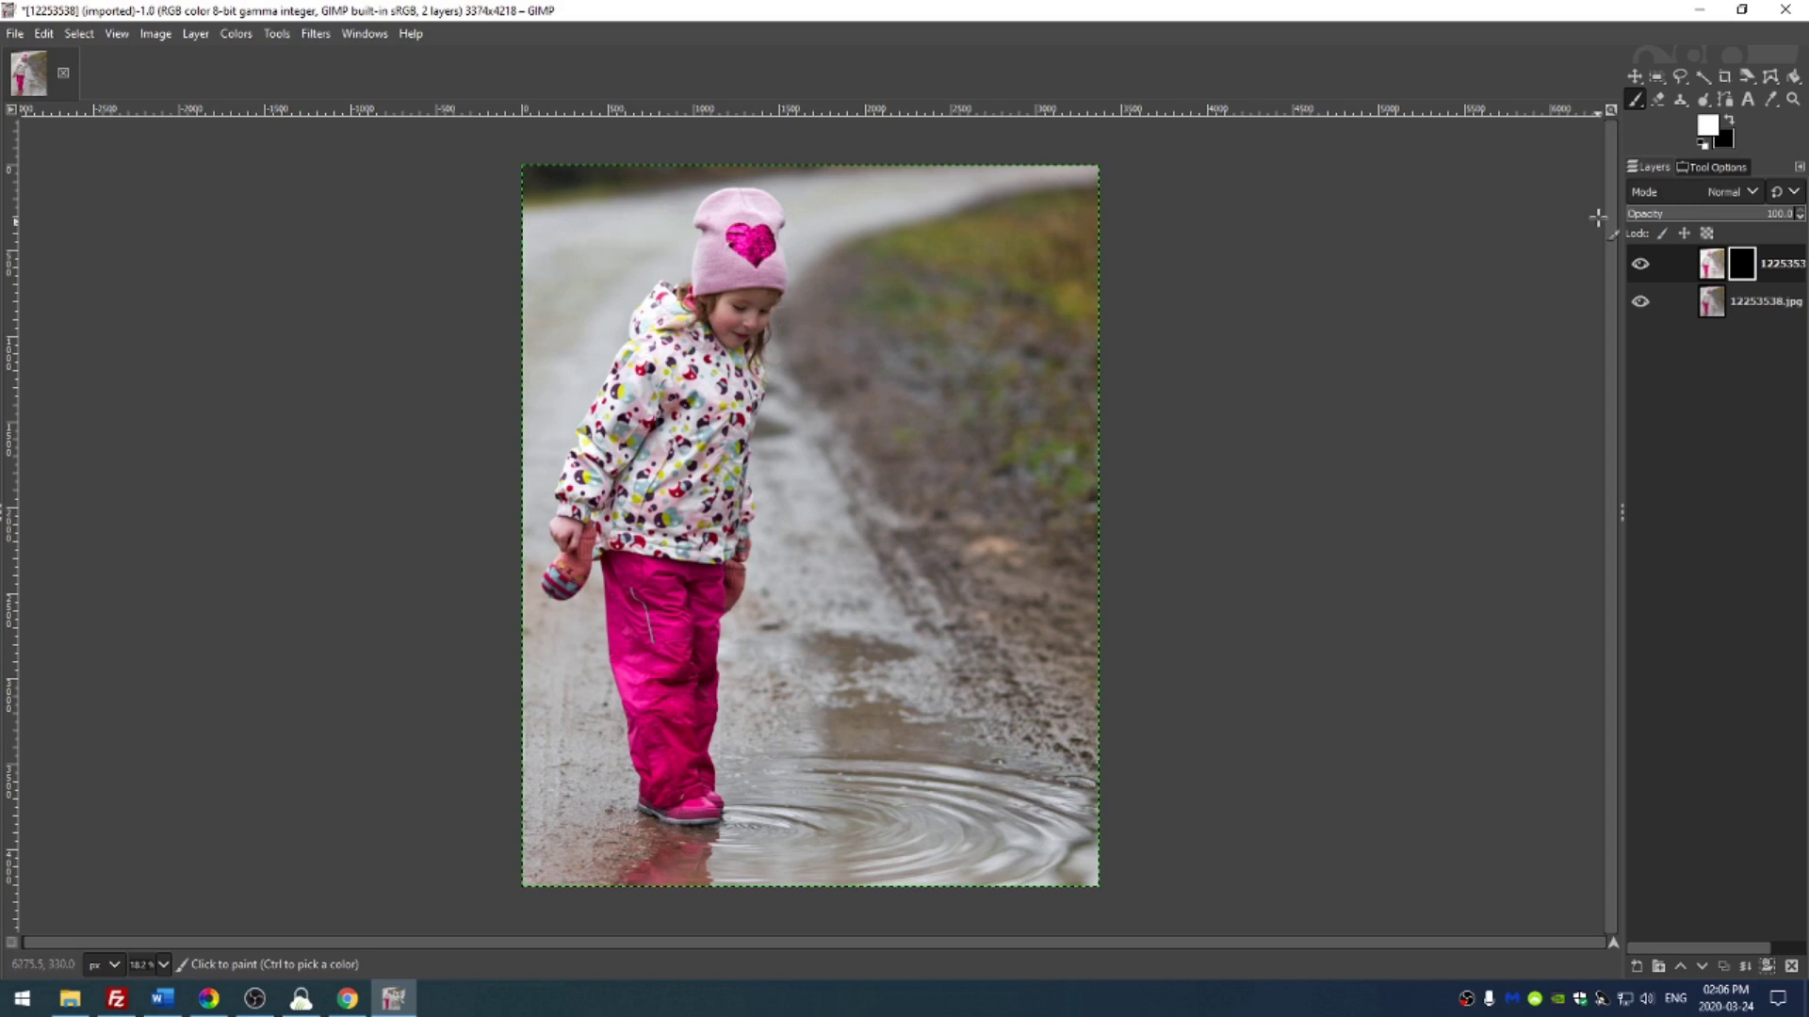
Step: Enlarge the paintbrush and paint white on the mask over the girl's face and mitten top
left_click(1709, 168)
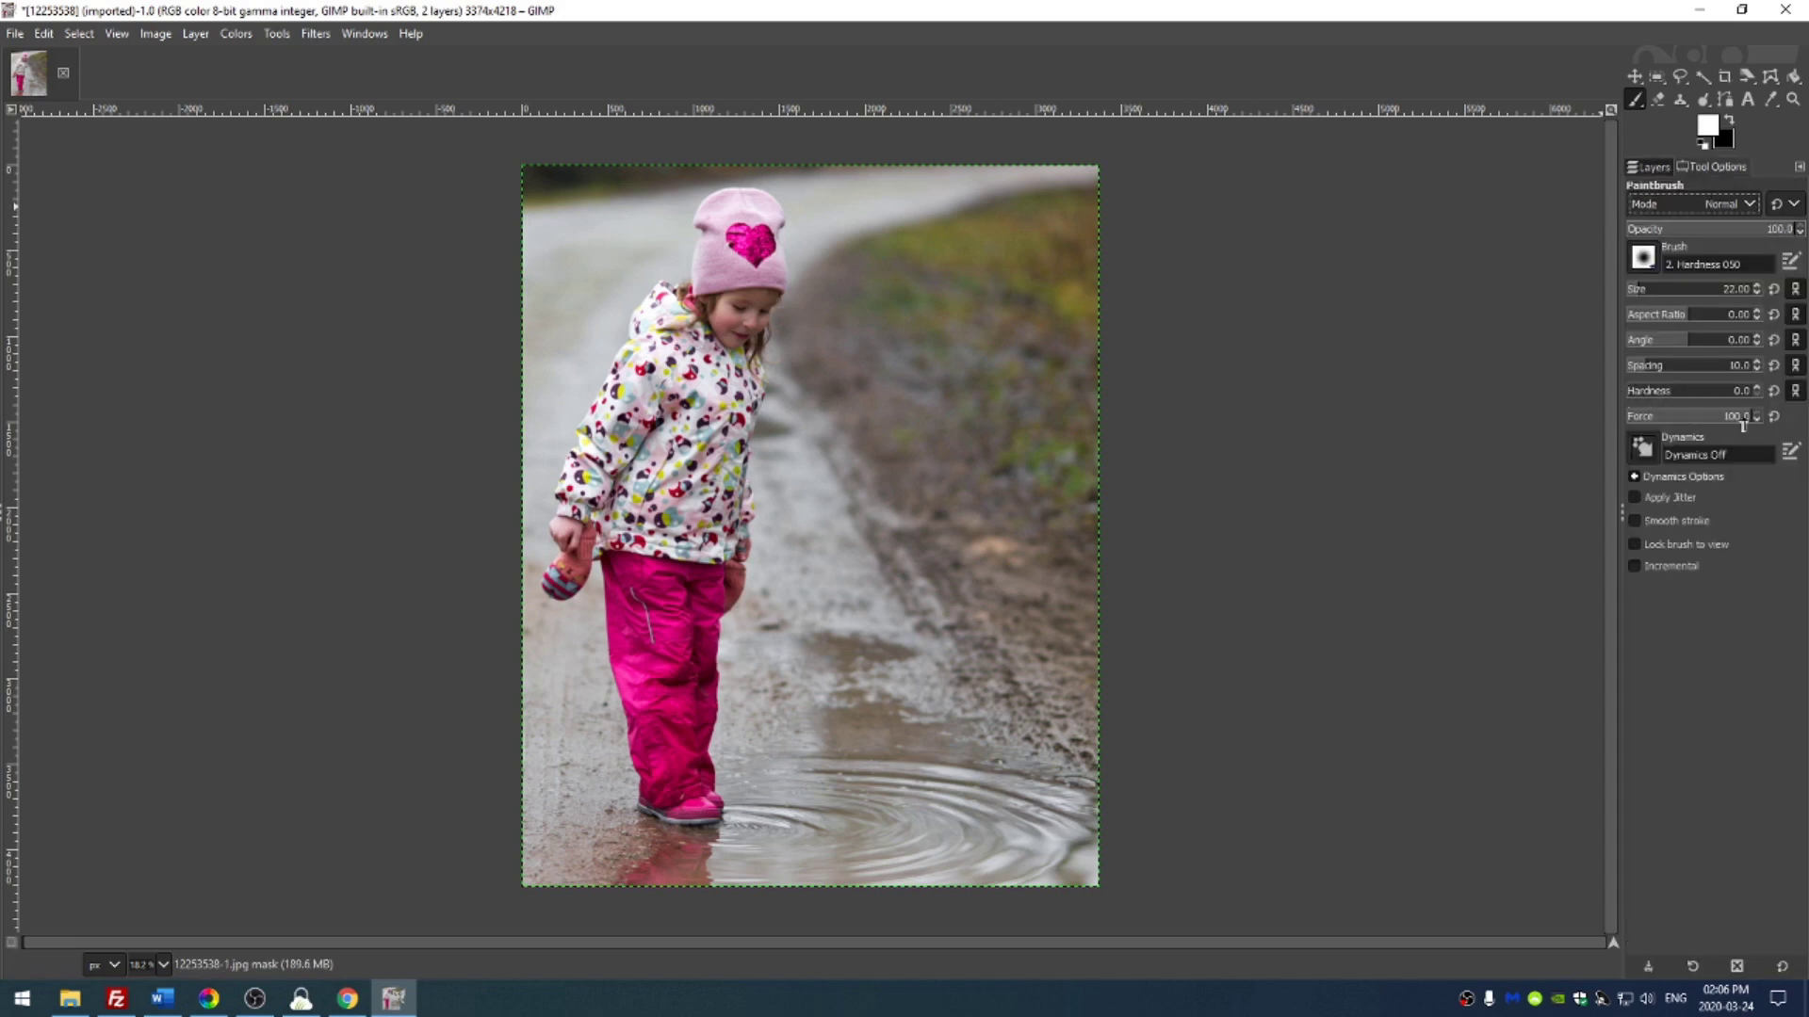
left_click_drag(1650, 300, 1662, 300)
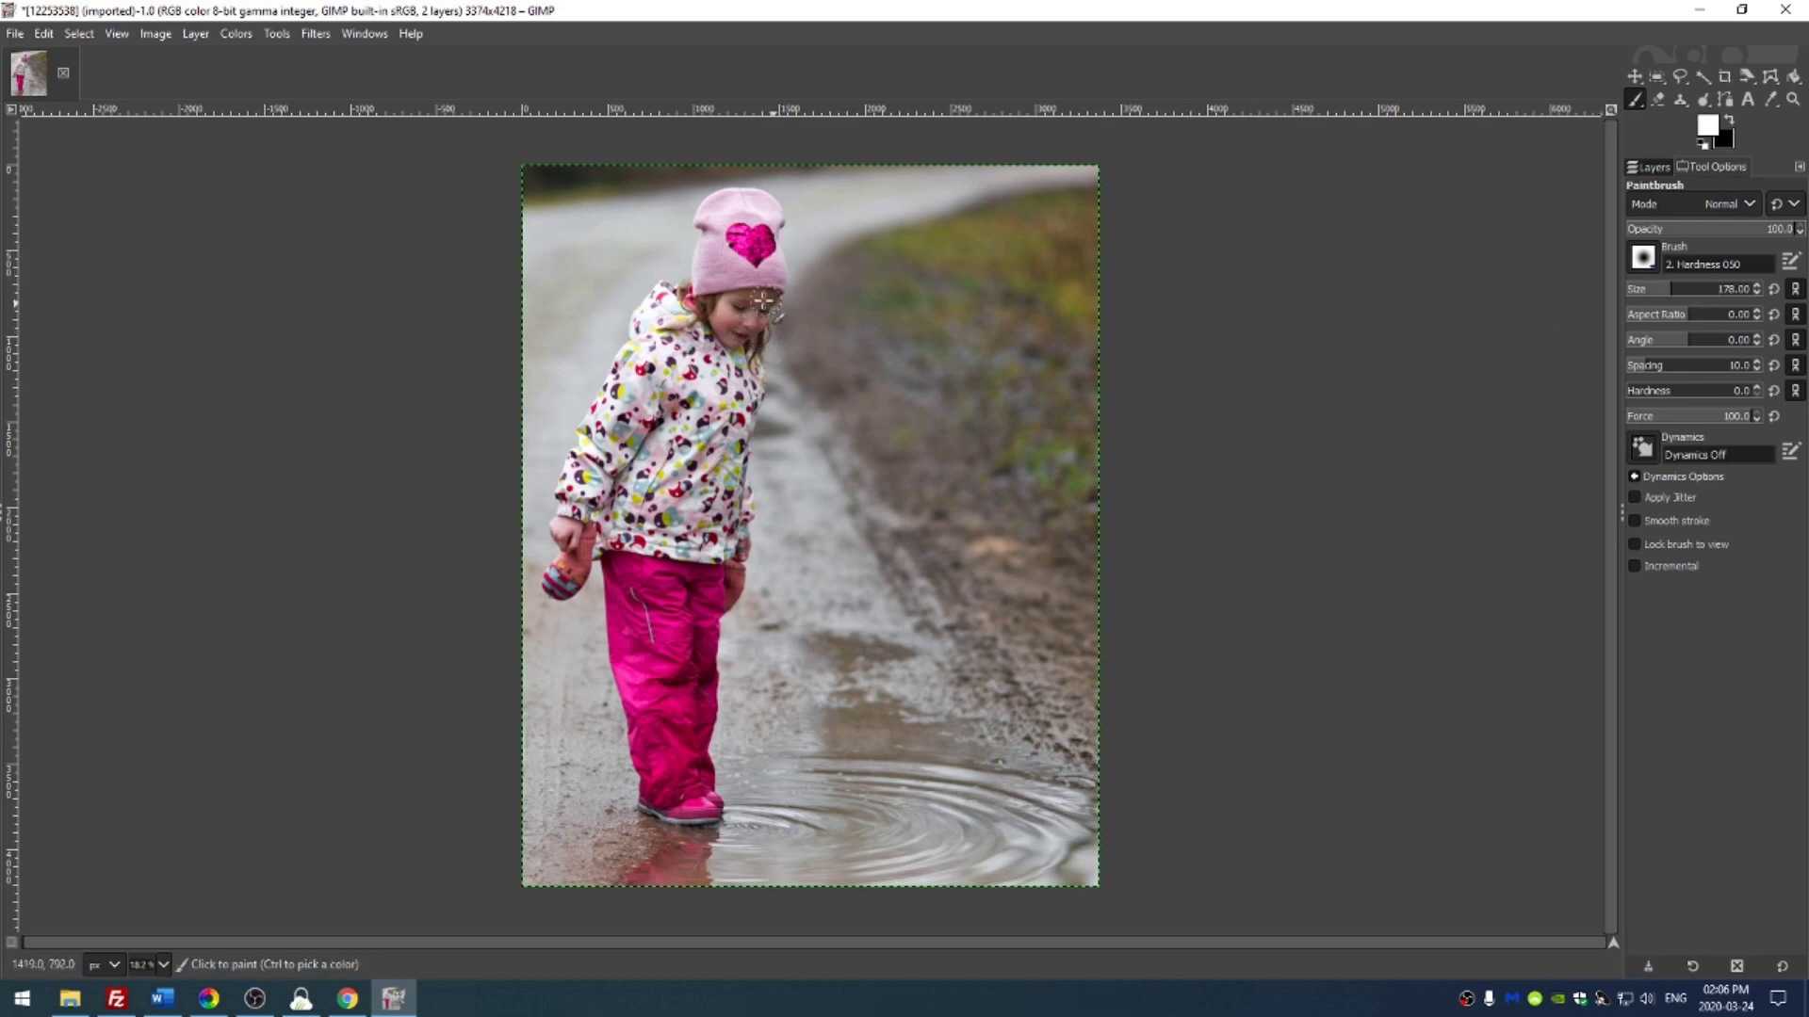
left_click_drag(761, 299, 754, 301)
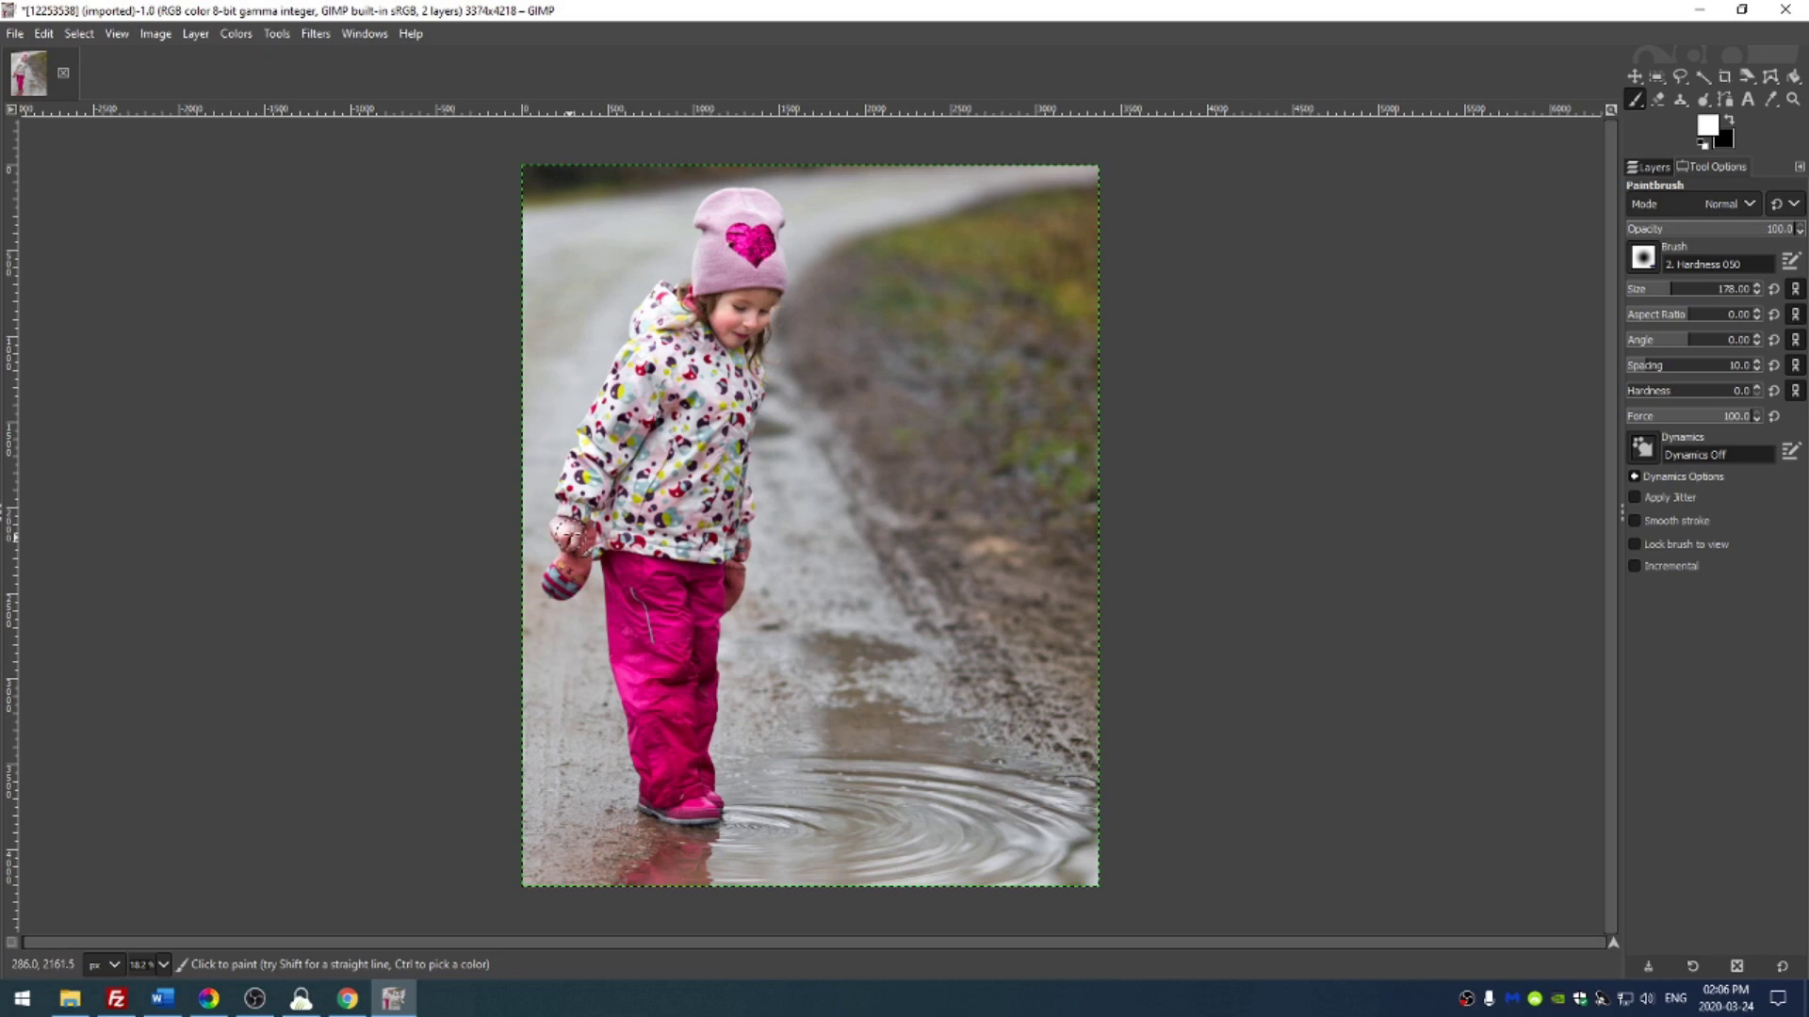
left_click(561, 535)
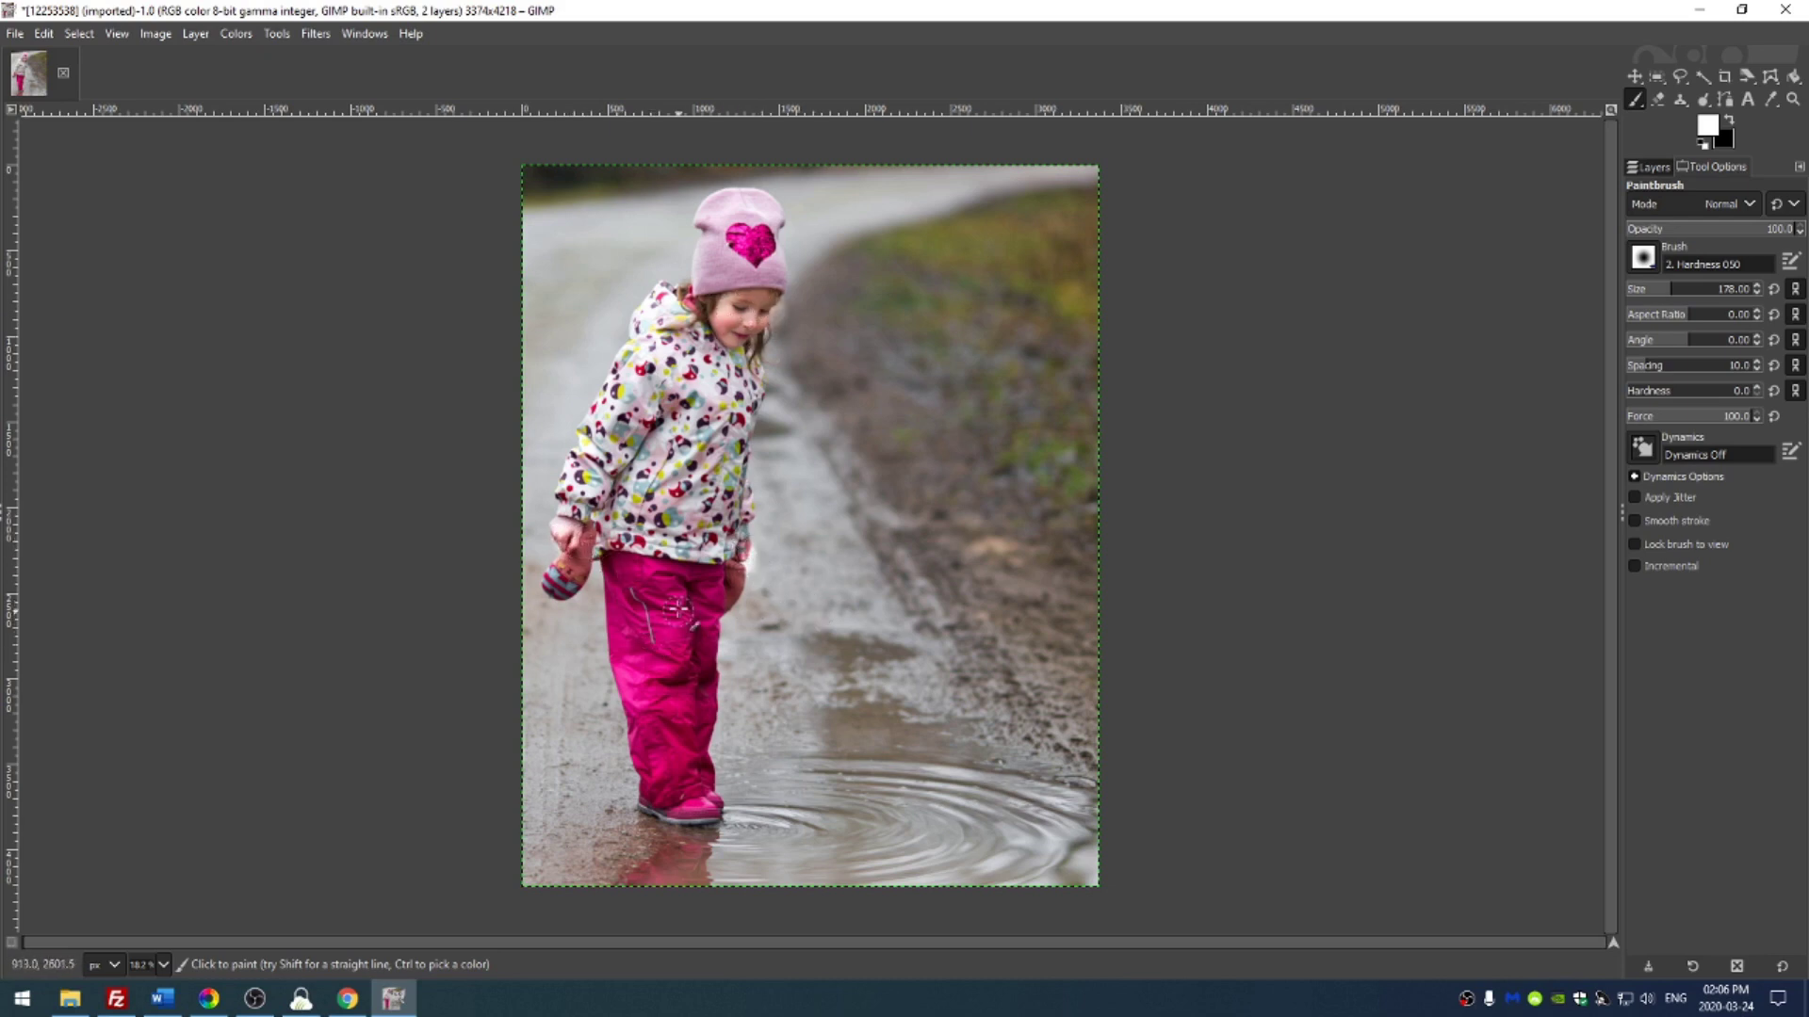
scroll(680, 600, "up", 6)
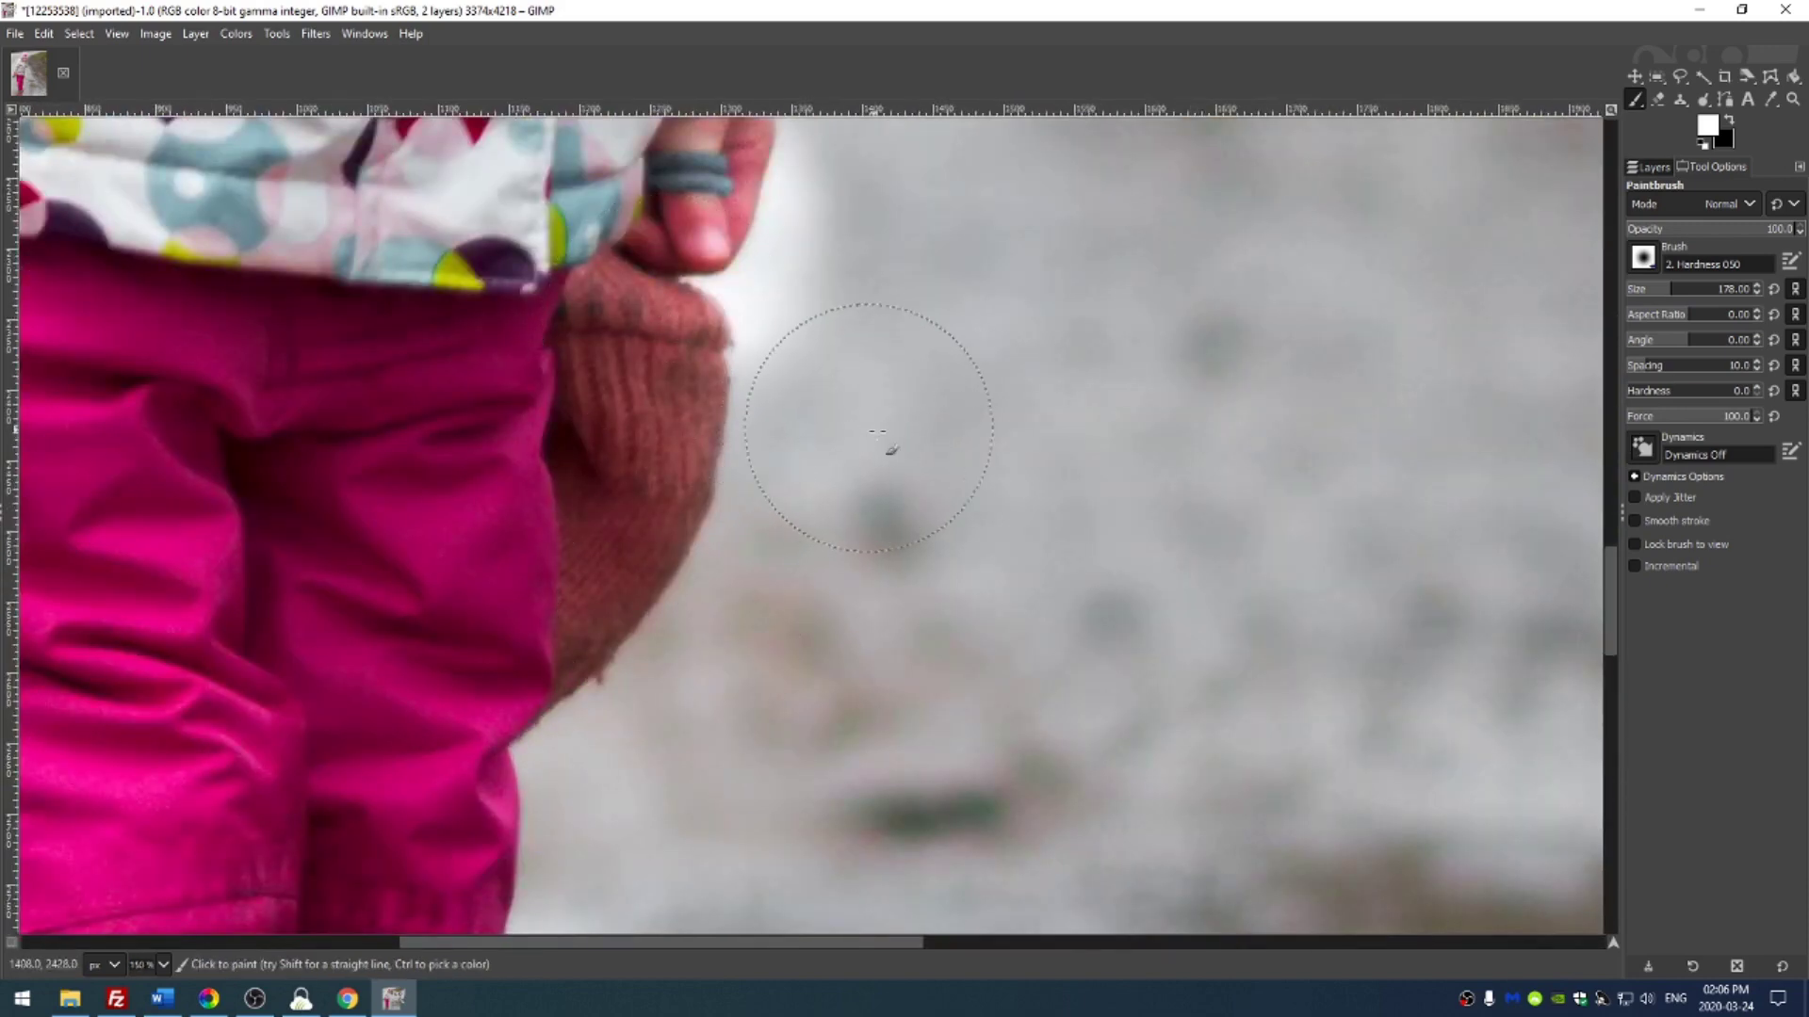
Step: Move to the hand and paint a short black stroke on the mask beside the finger
scroll(825, 413, "up", 1)
left_click_drag(825, 412, 864, 682)
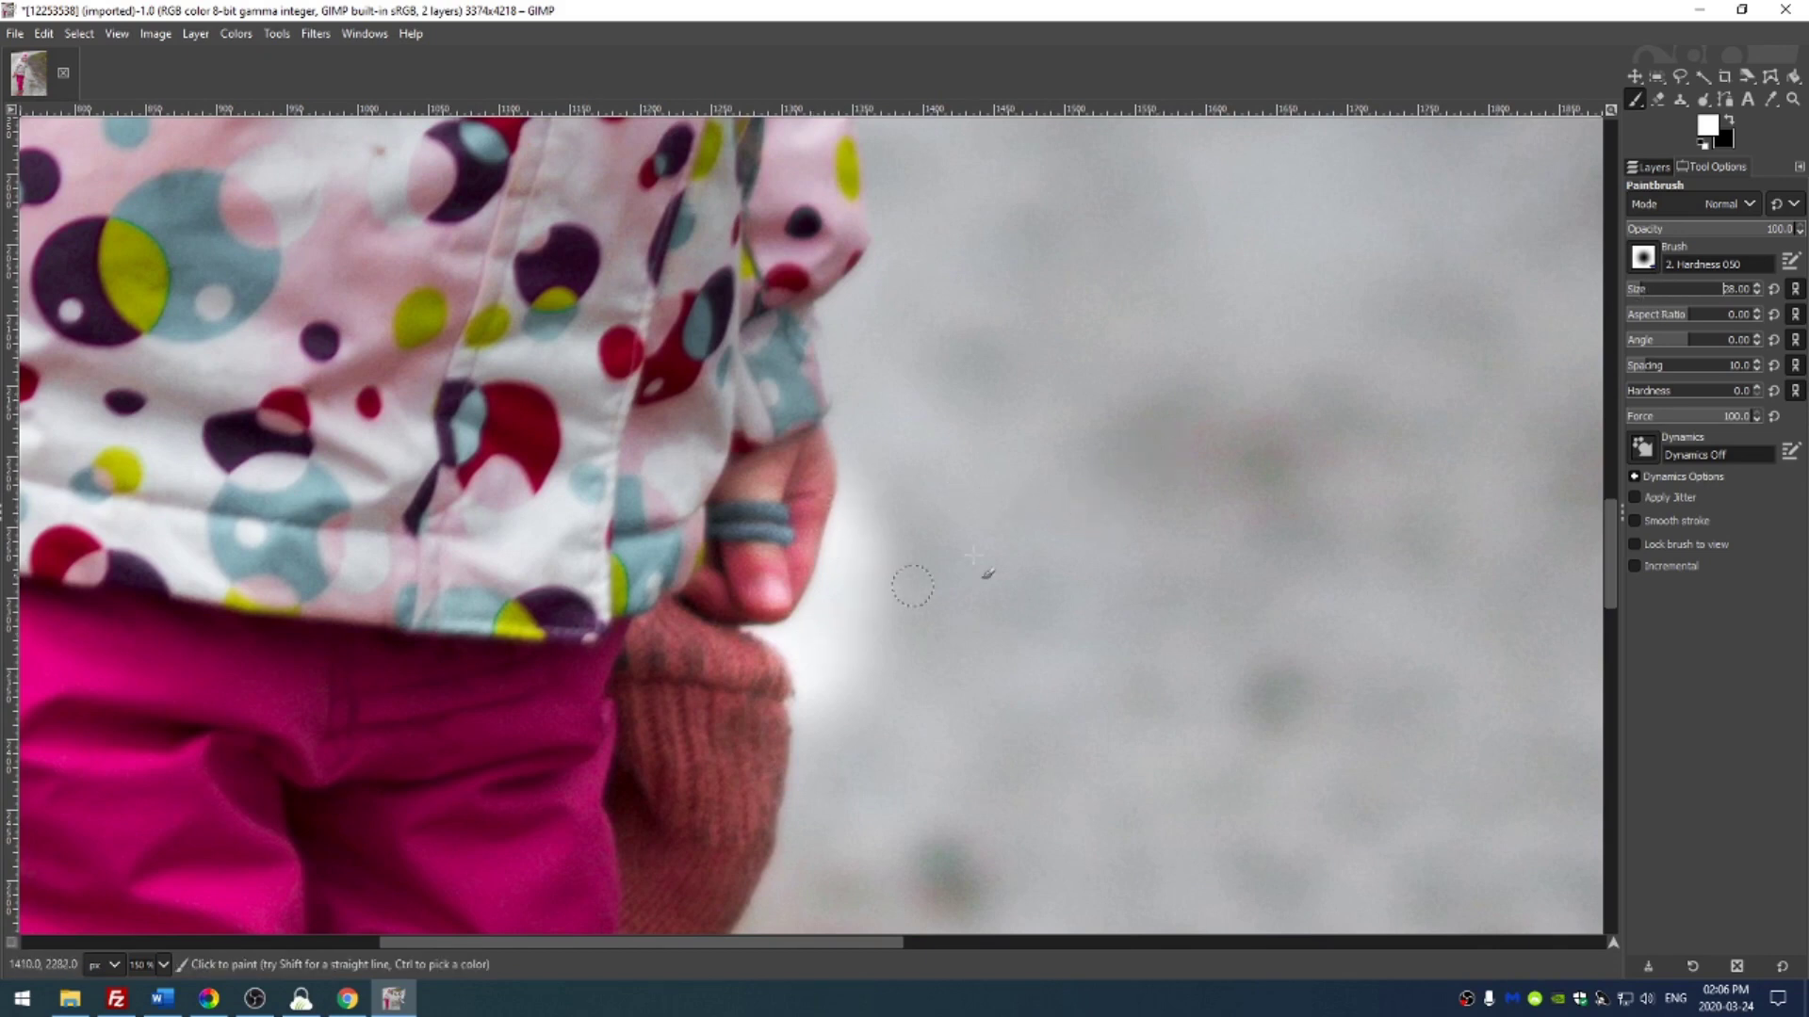
key("x")
mouse_move(853, 485)
left_mouse_down()
mouse_move(799, 631)
mouse_move(942, 433)
mouse_move(747, 836)
mouse_move(708, 676)
left_mouse_up()
Step: Free-select the background right of the finger, return to the Paintbrush, and show the Layers list
key("f")
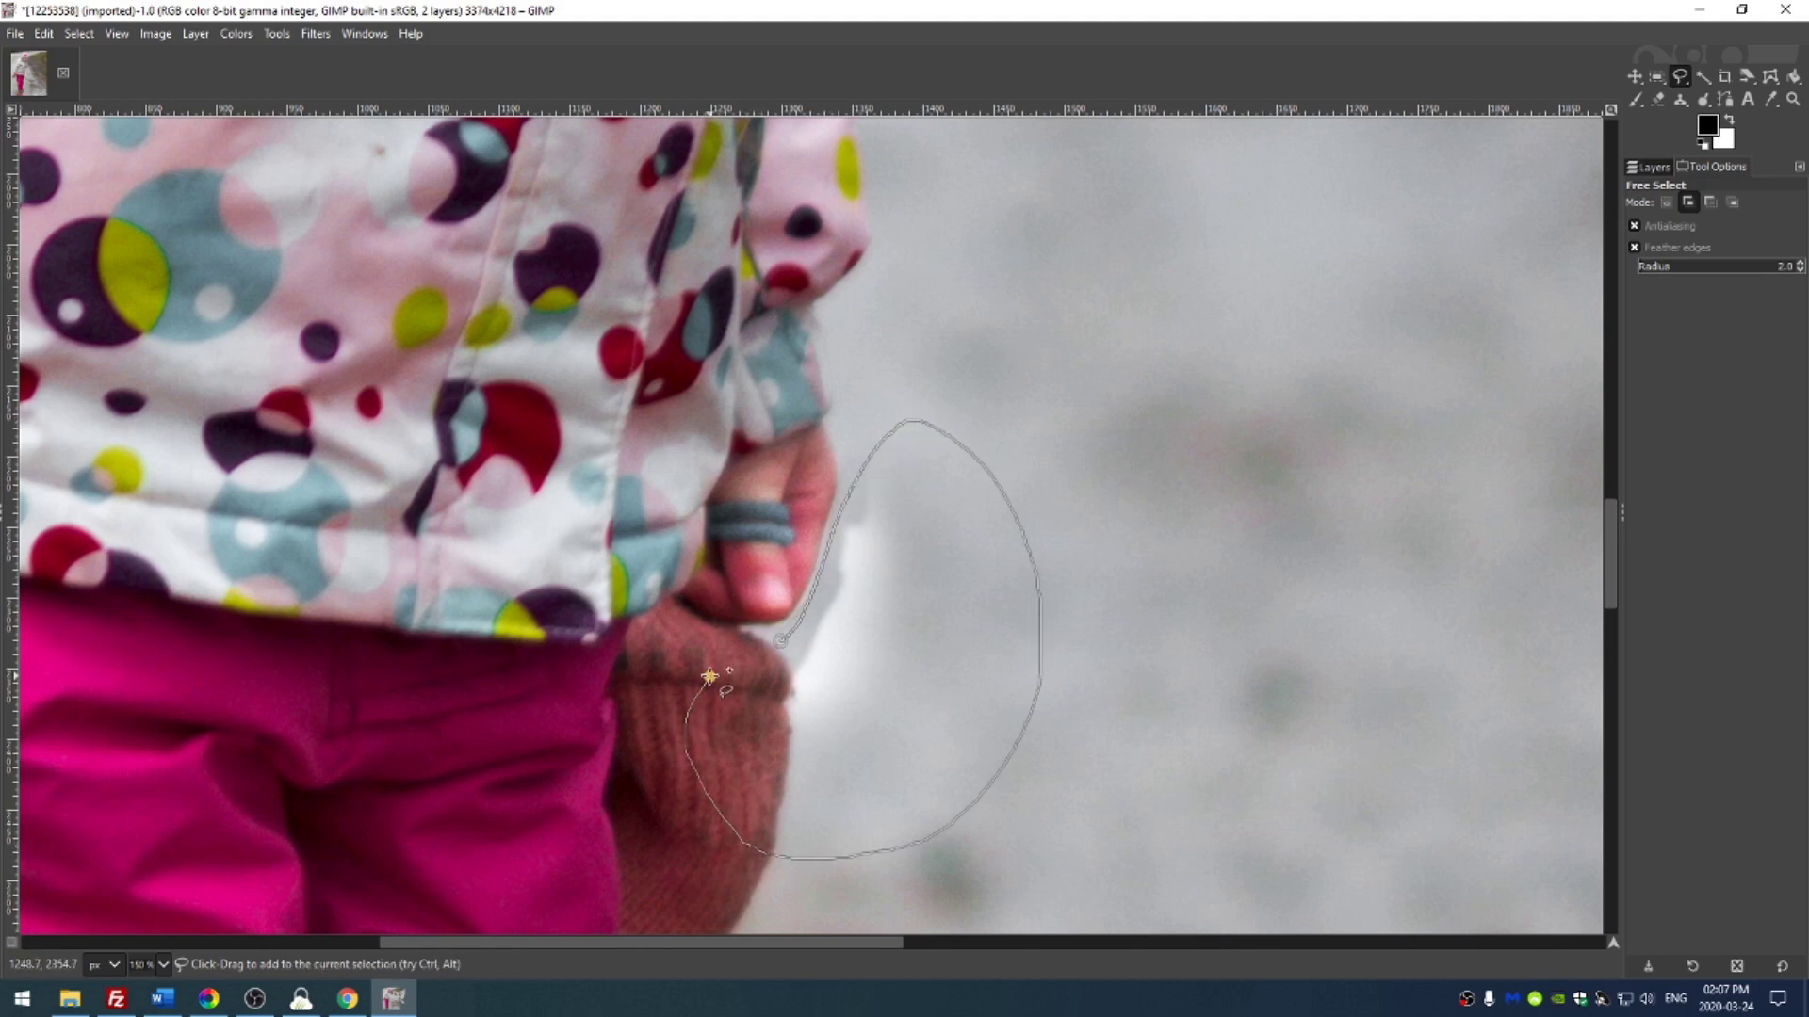
key("Return")
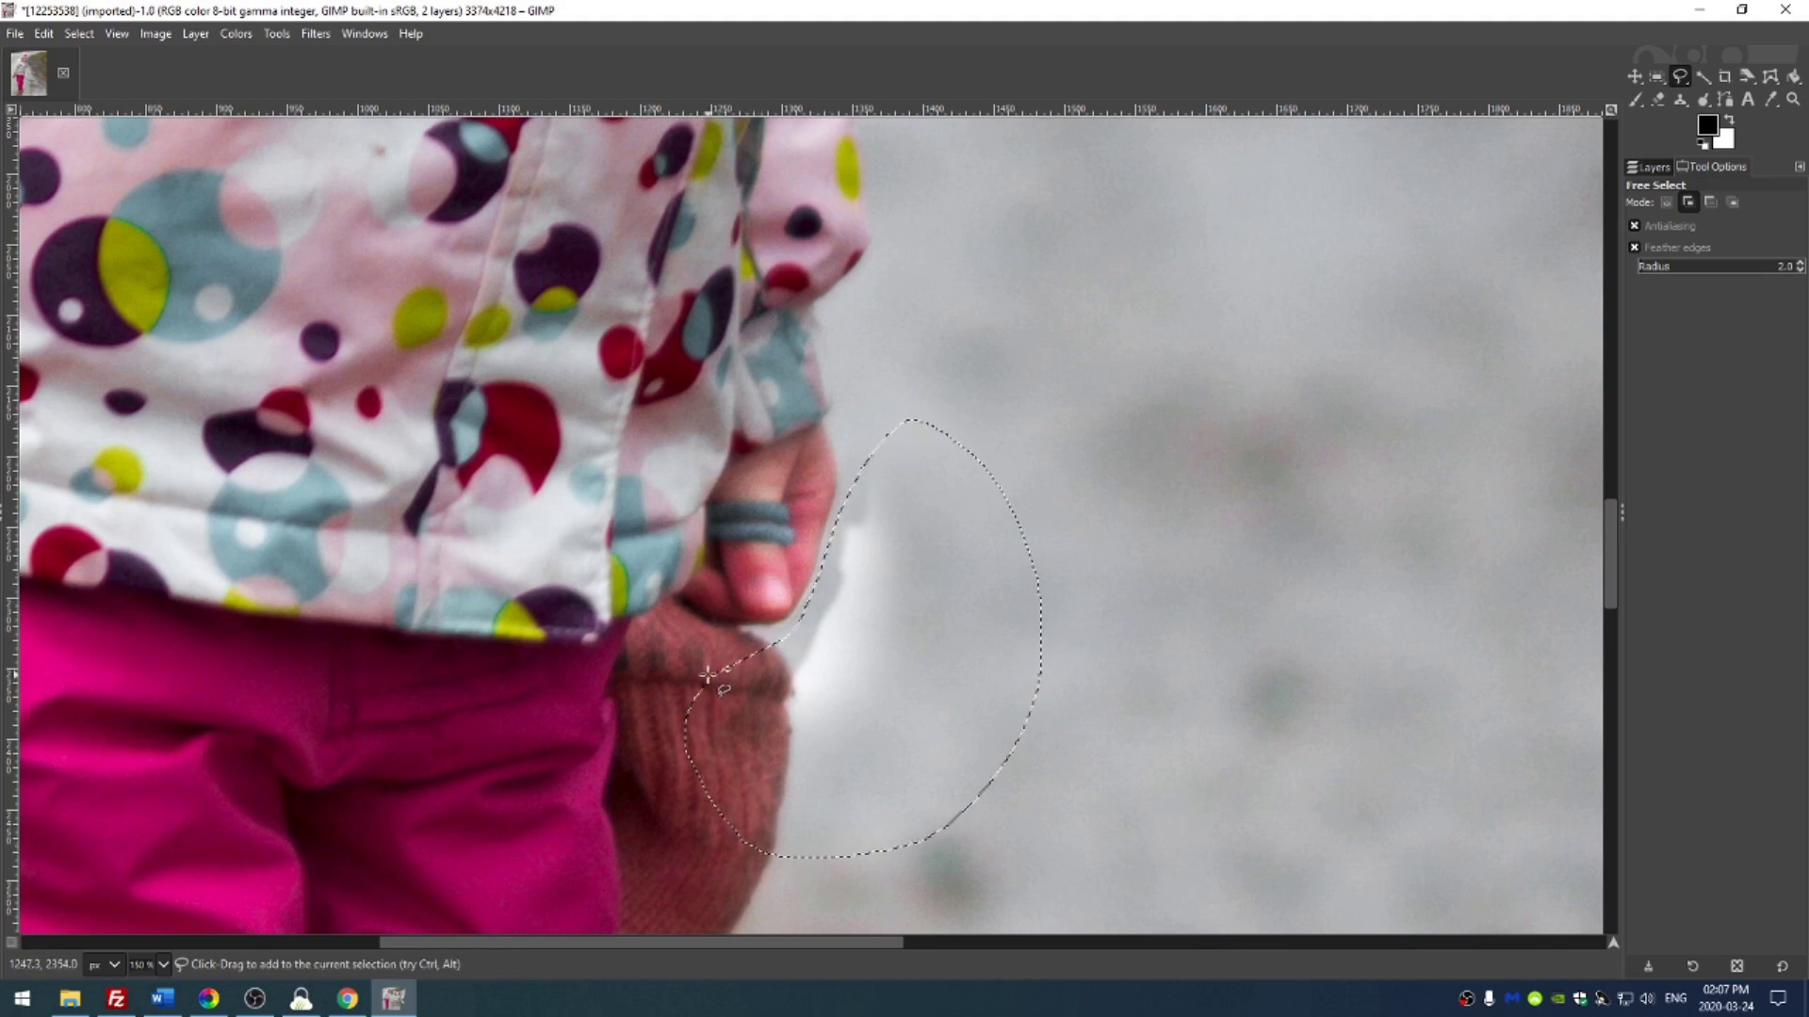
key("shift+b")
key("ctrl+shift+a")
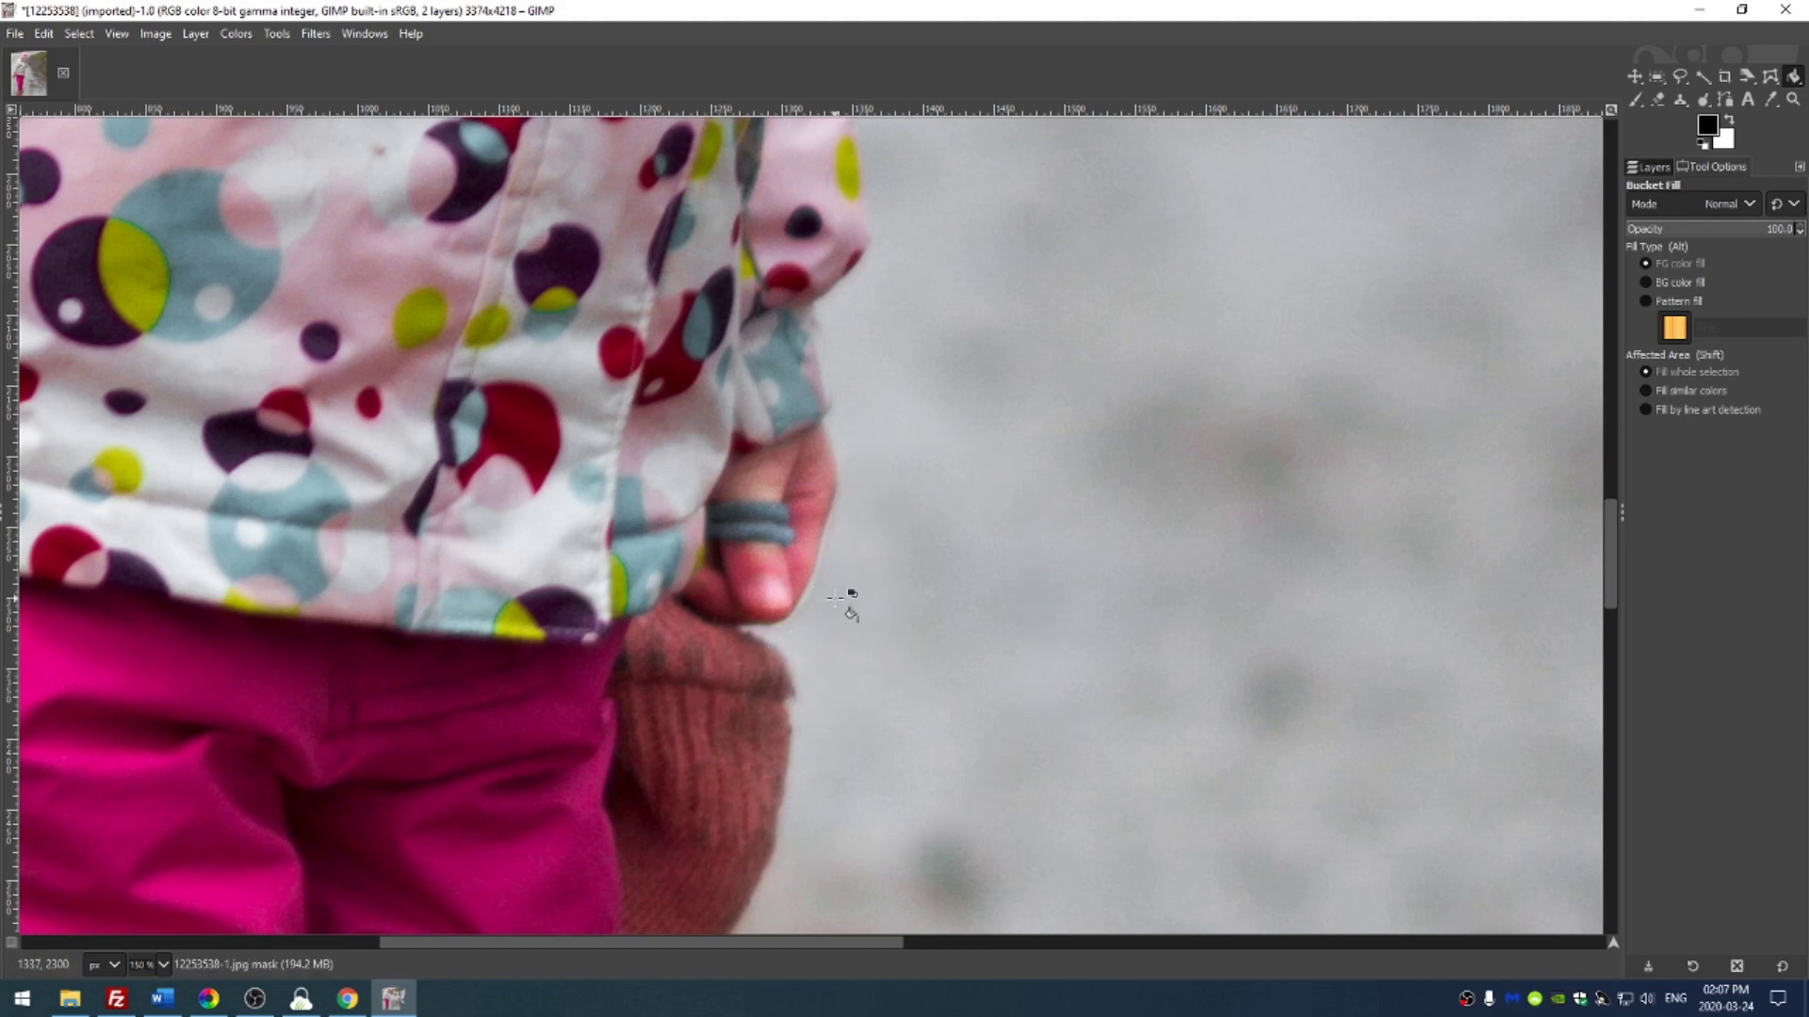
key("f")
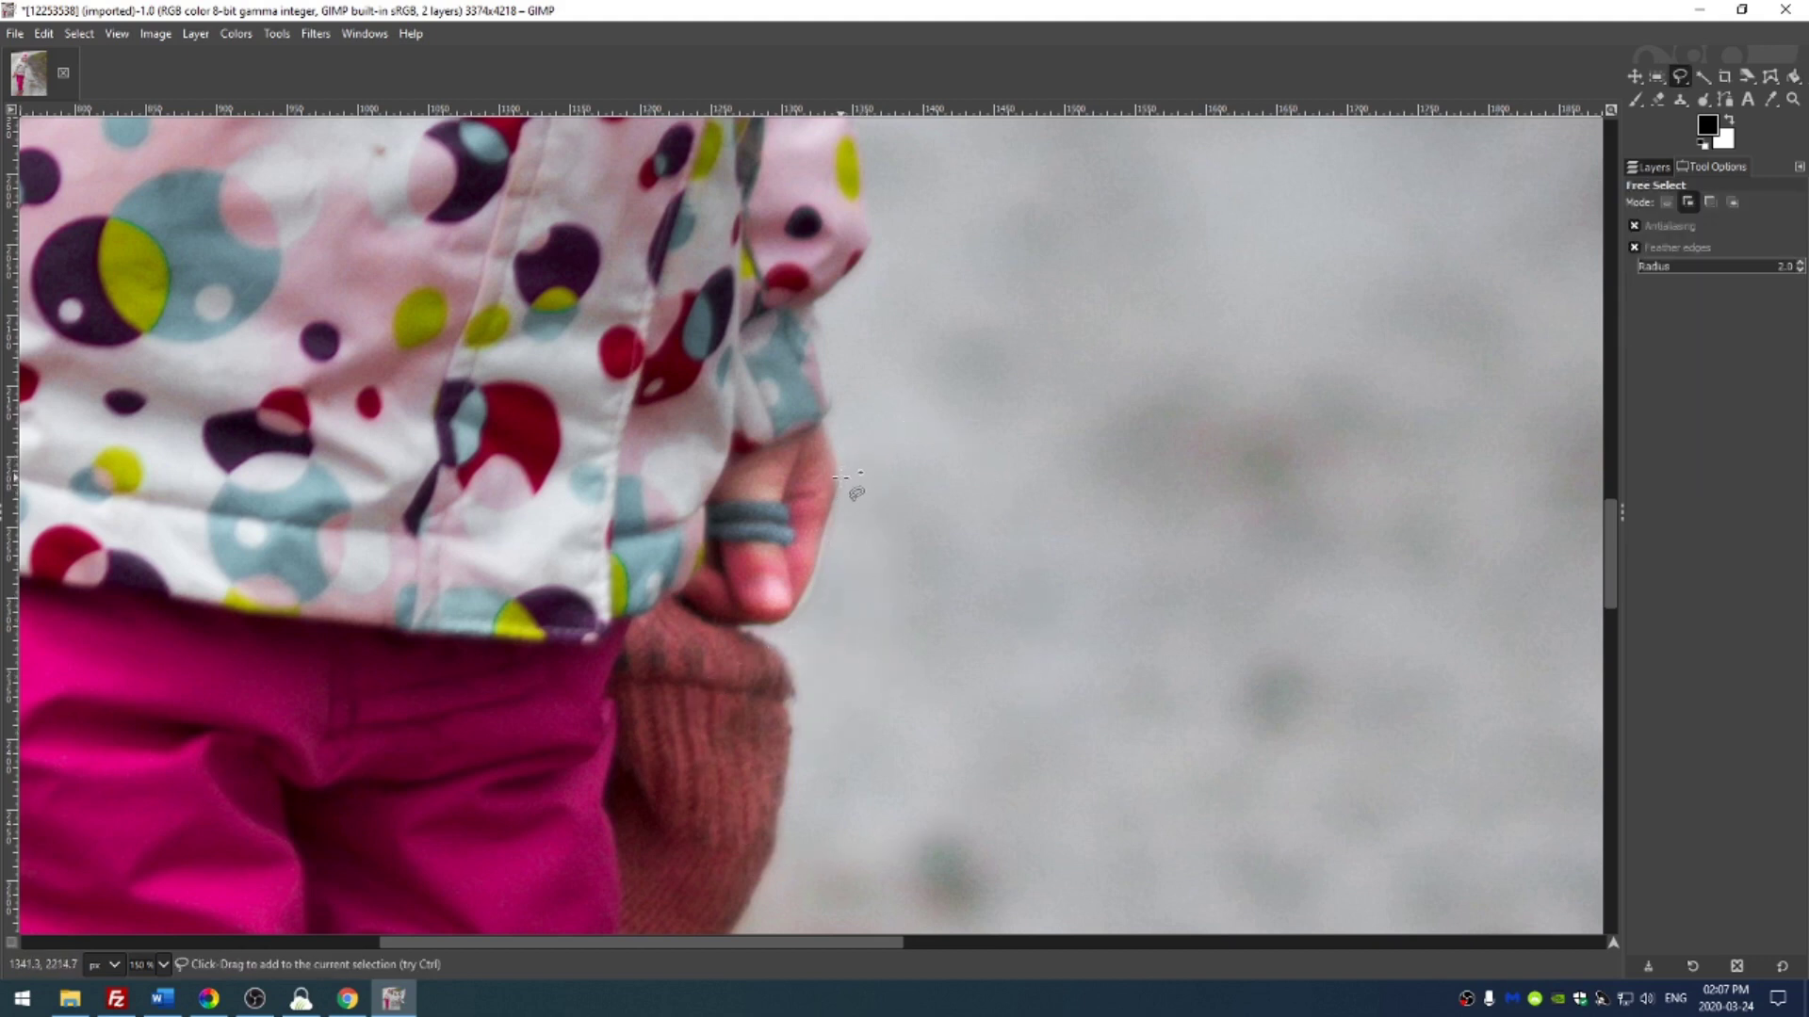
mouse_move(835, 492)
left_mouse_down()
mouse_move(920, 436)
mouse_move(848, 471)
left_mouse_up()
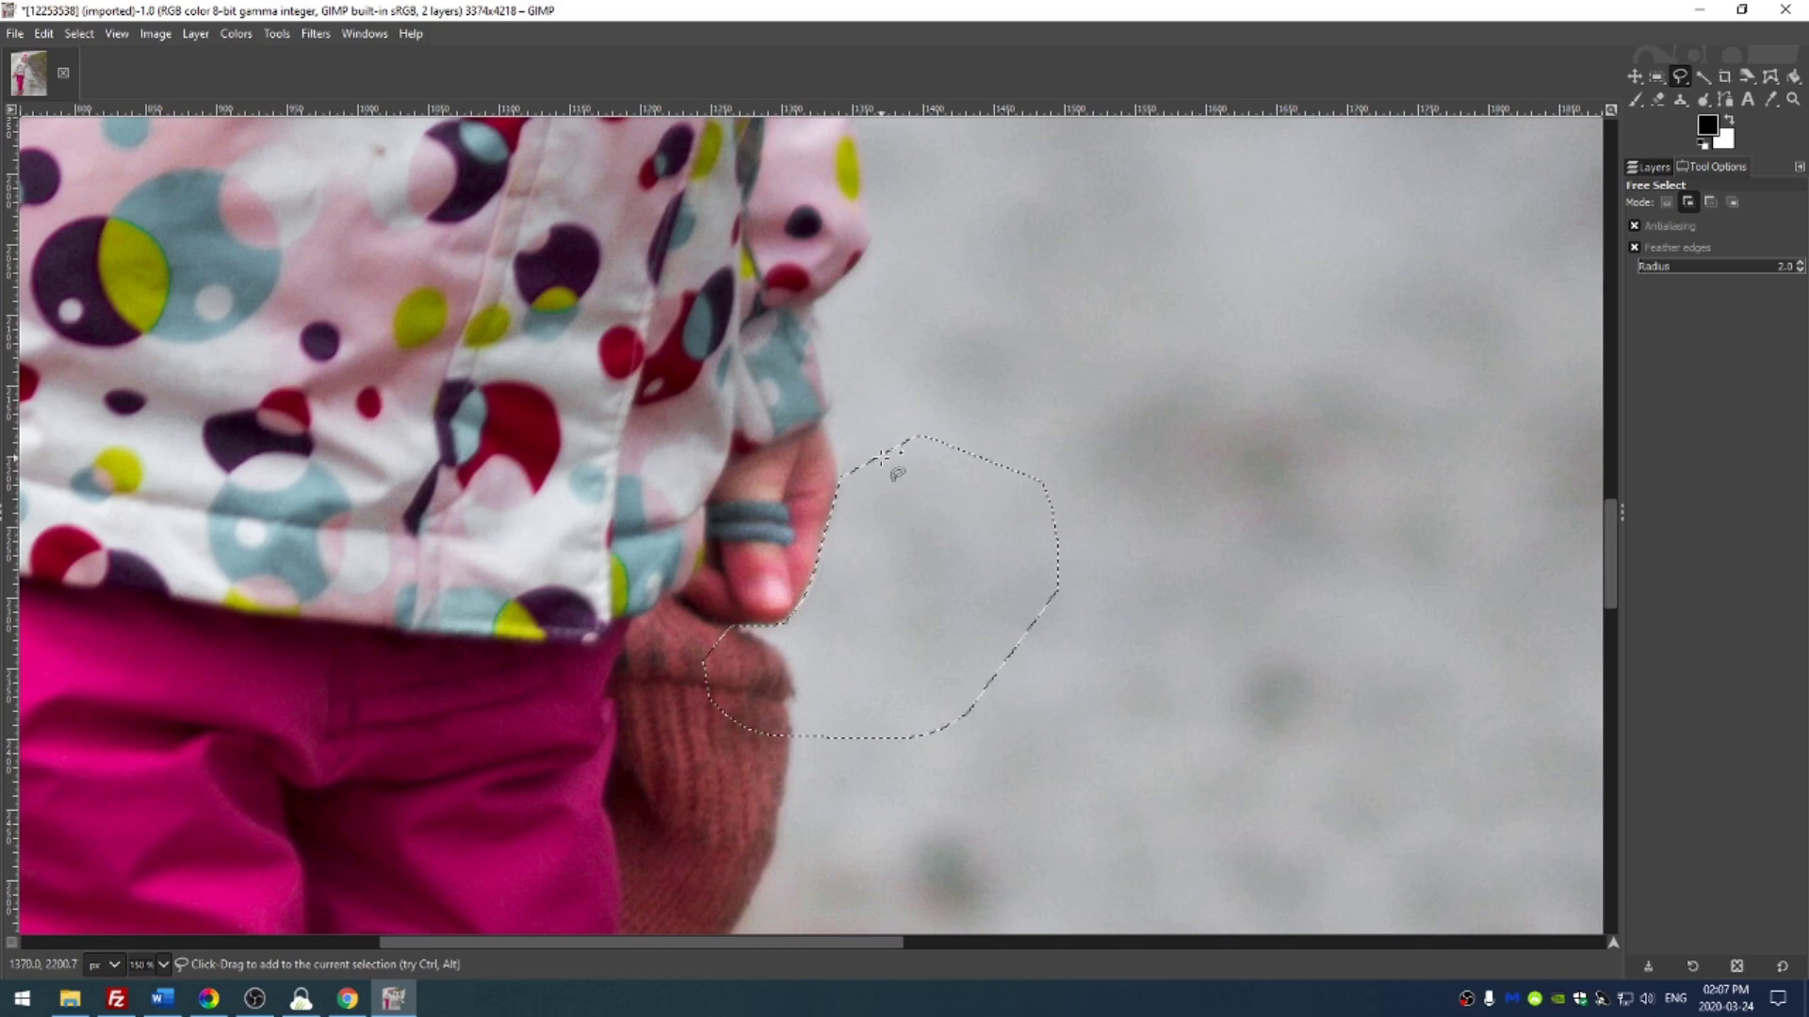
key("p")
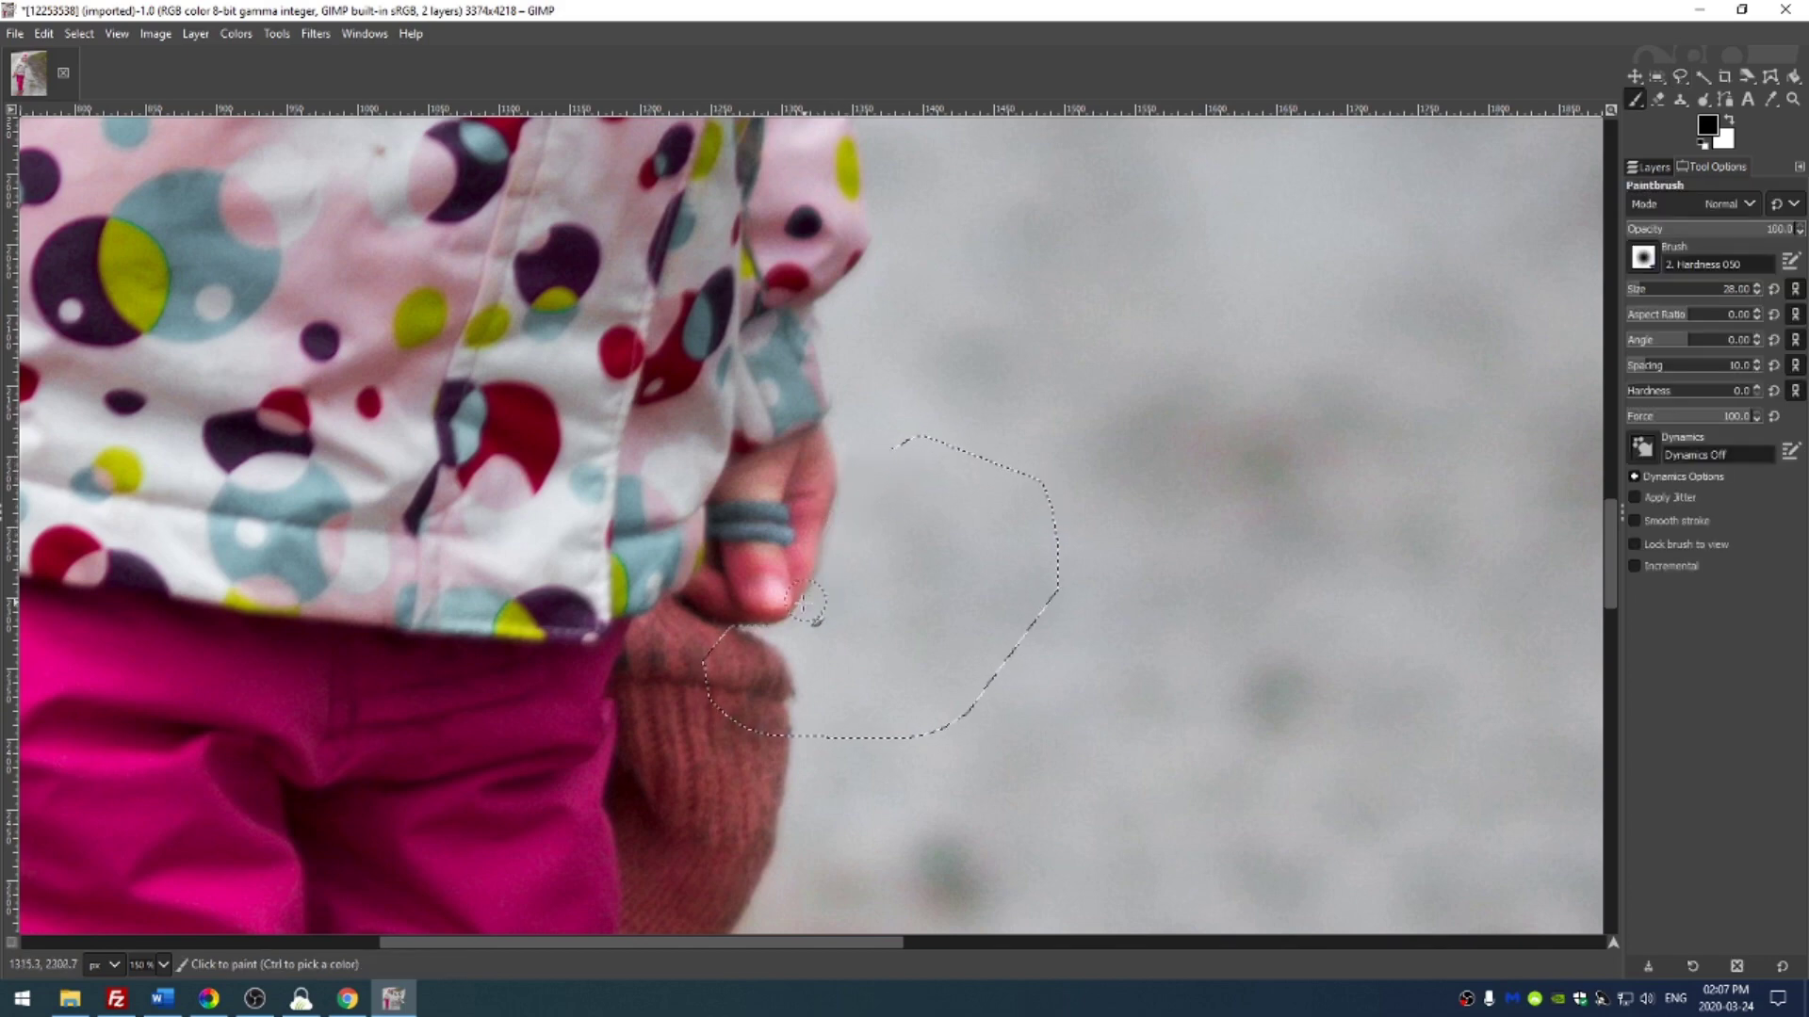
scroll(890, 256, "up", 5)
scroll(890, 256, "up", 15)
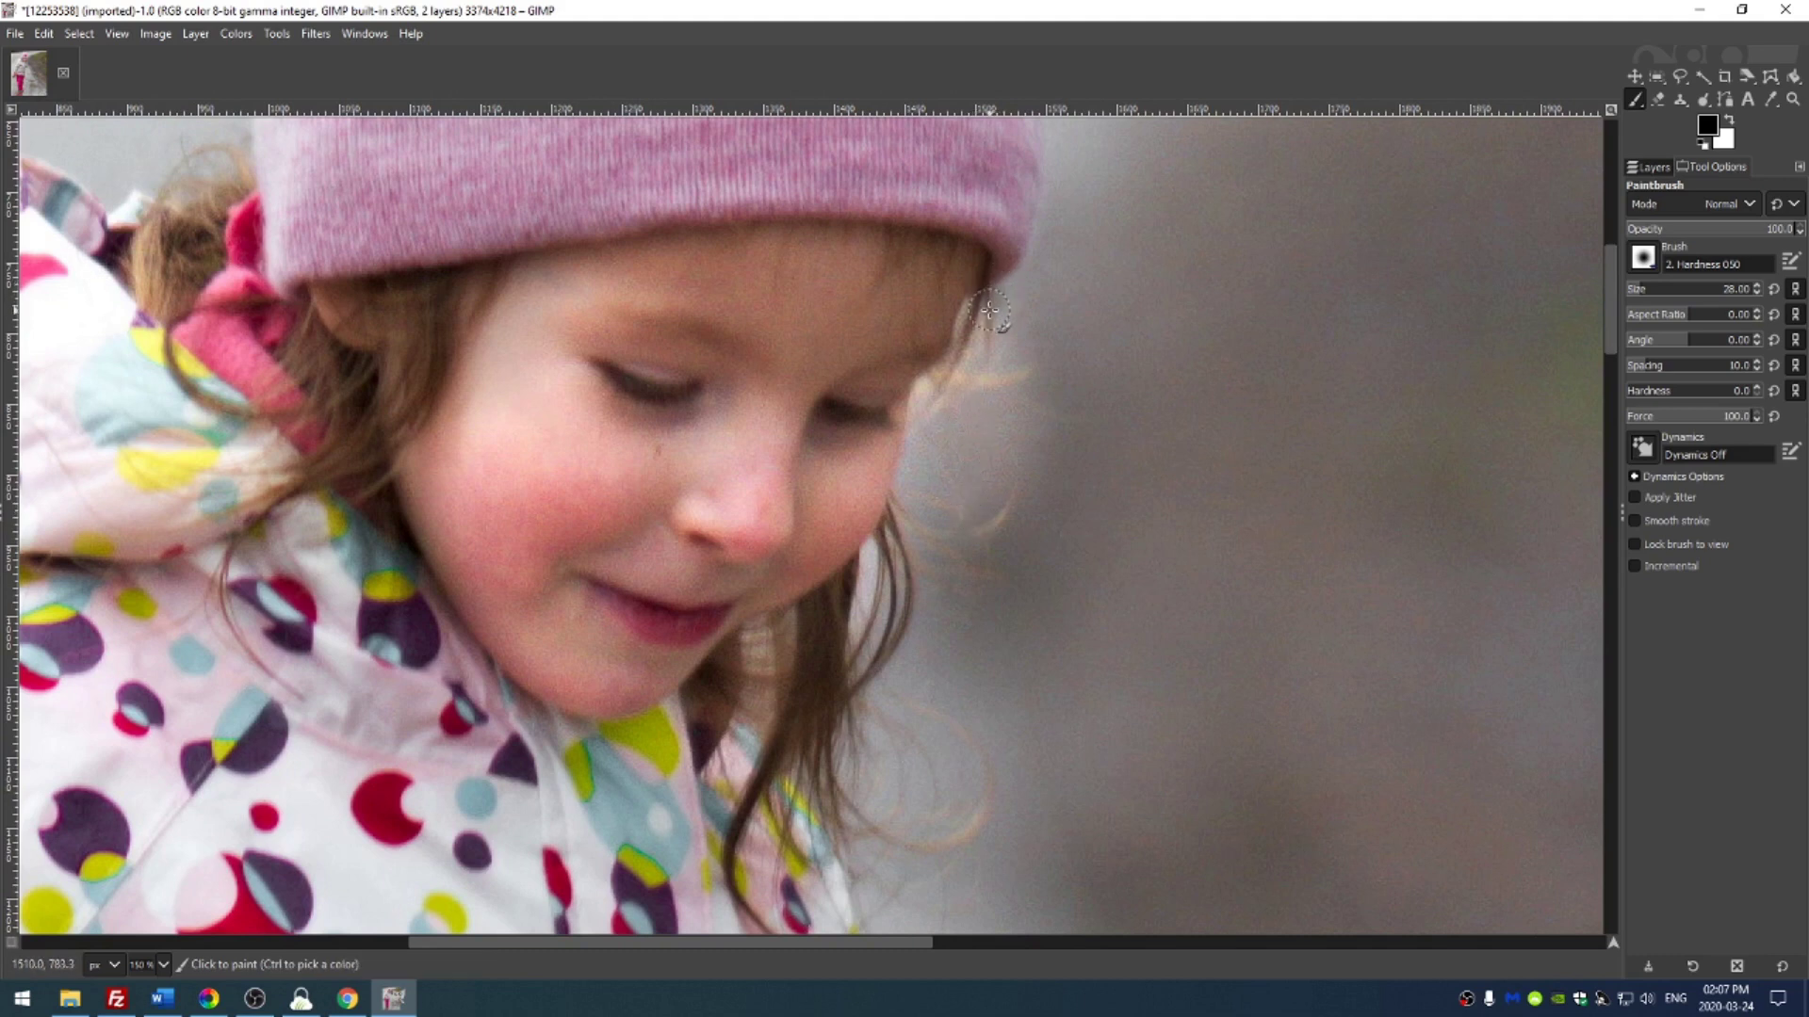
left_click(1648, 168)
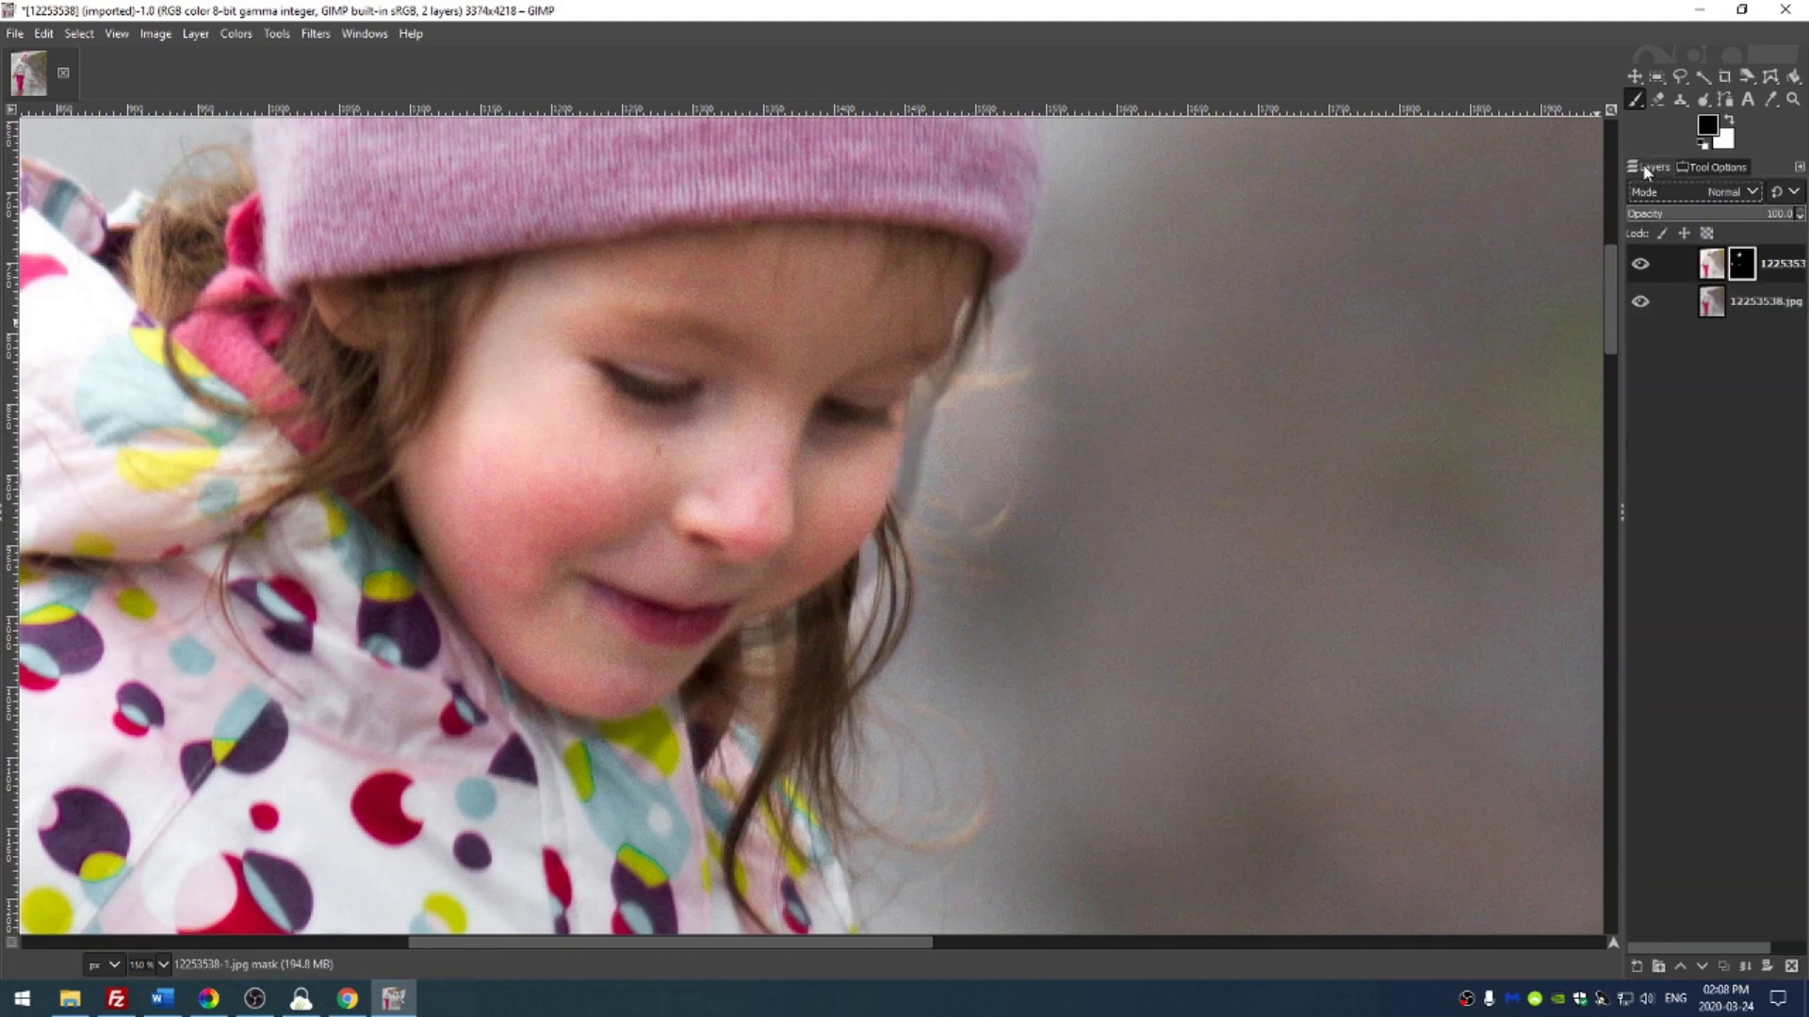
Step: On the mask alone, free-select the area beyond the dark hair-edge stroke to black it out
left_click(1745, 265, "alt")
key("f")
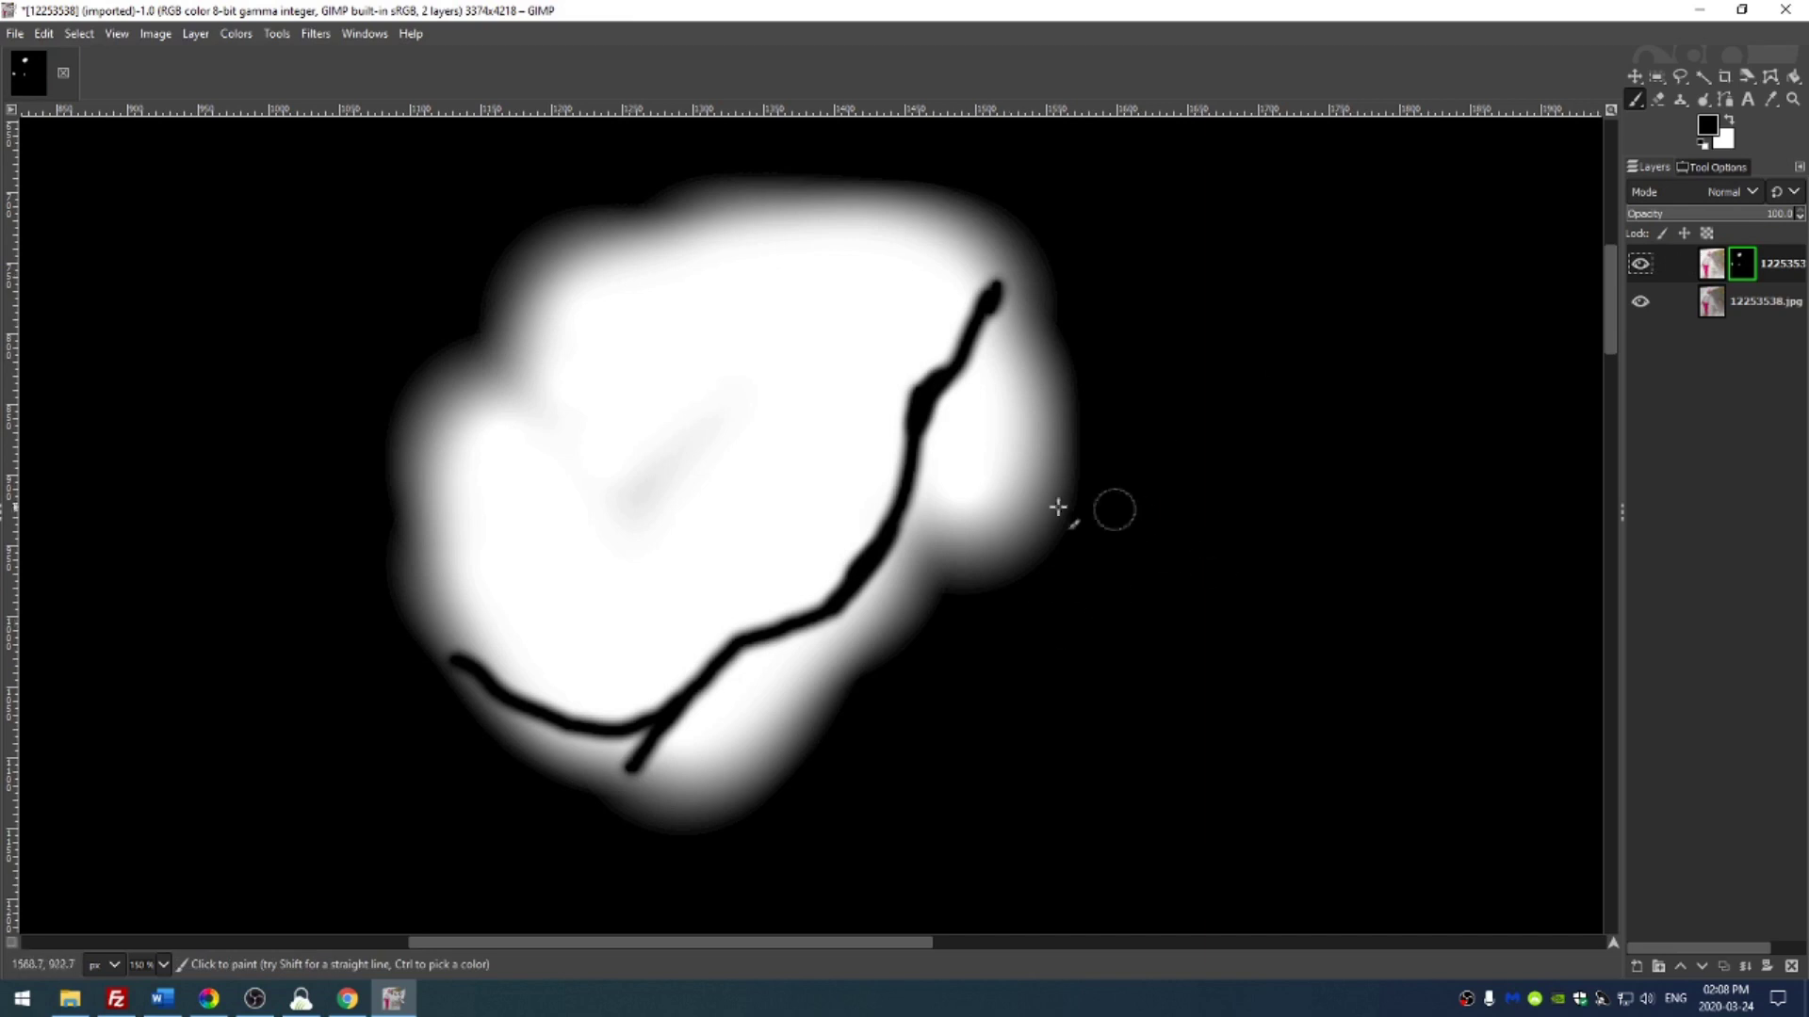
mouse_move(459, 659)
left_mouse_down()
mouse_move(343, 670)
mouse_move(585, 874)
mouse_move(946, 799)
mouse_move(1163, 355)
mouse_move(1082, 226)
mouse_move(1029, 220)
mouse_move(937, 404)
left_mouse_up()
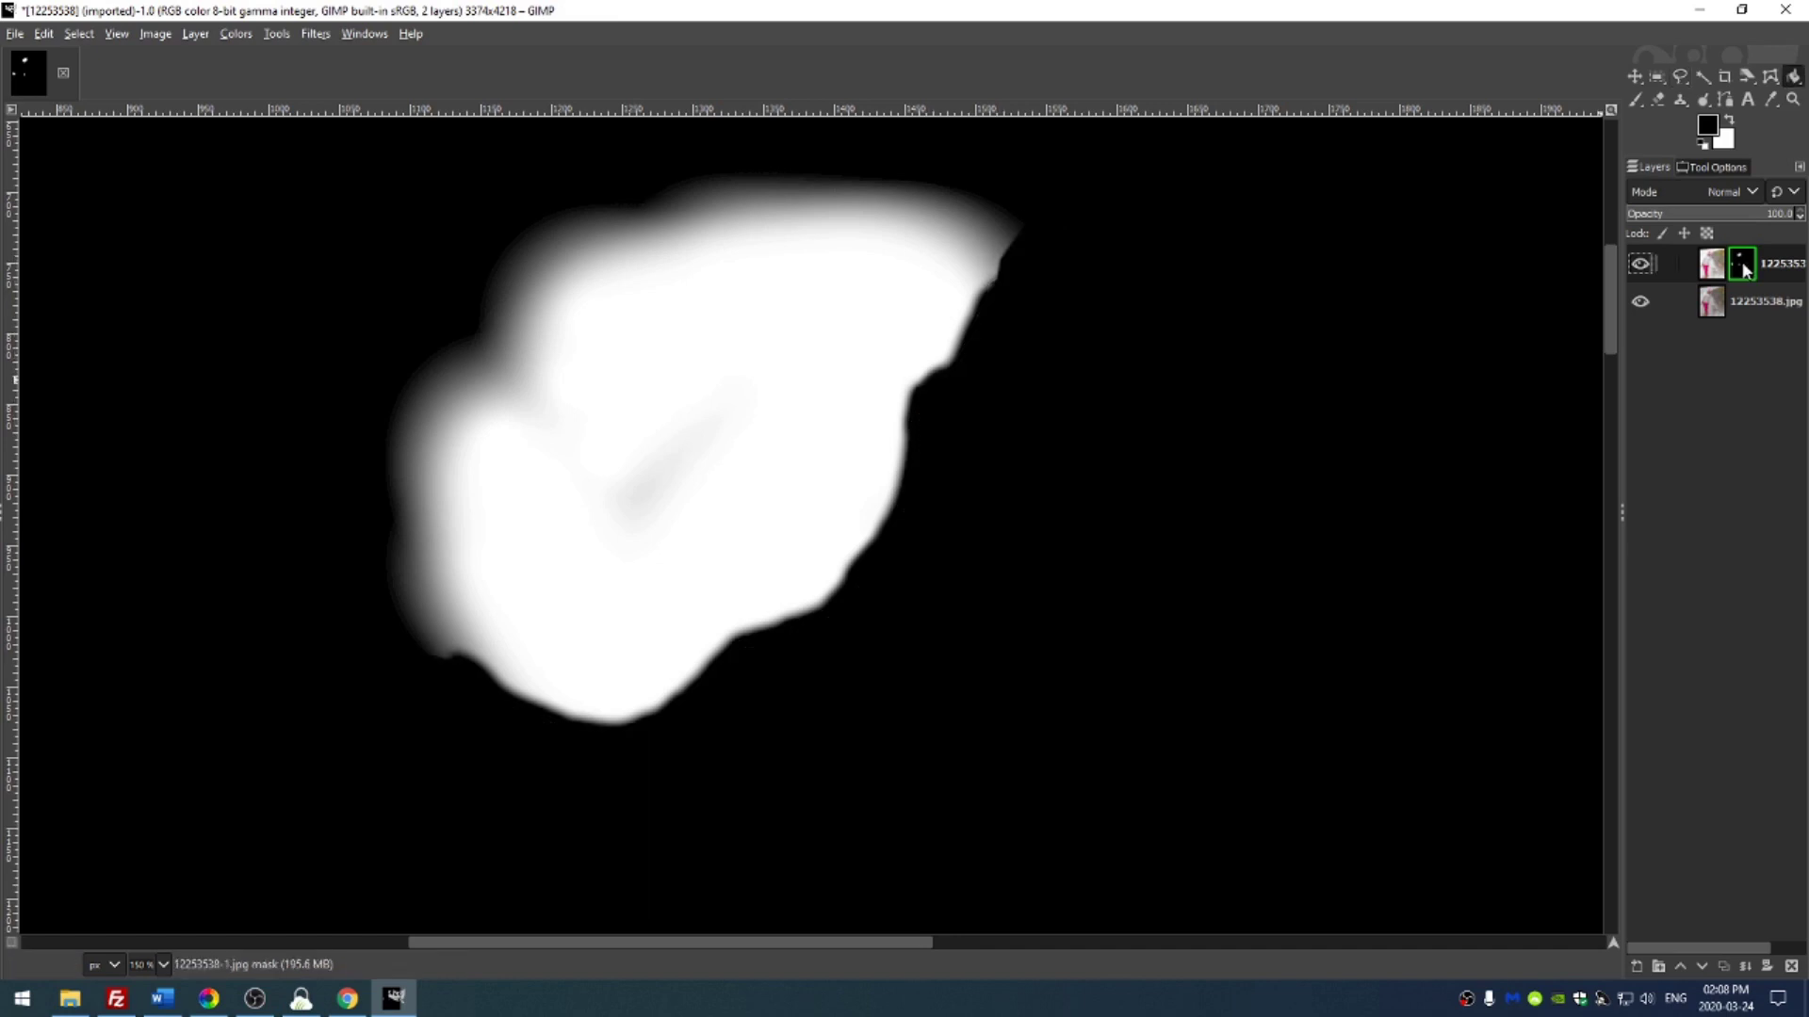
left_click(1743, 269, "alt")
Step: Toggle the top layer's visibility twice to compare the blended result
left_click(1640, 263)
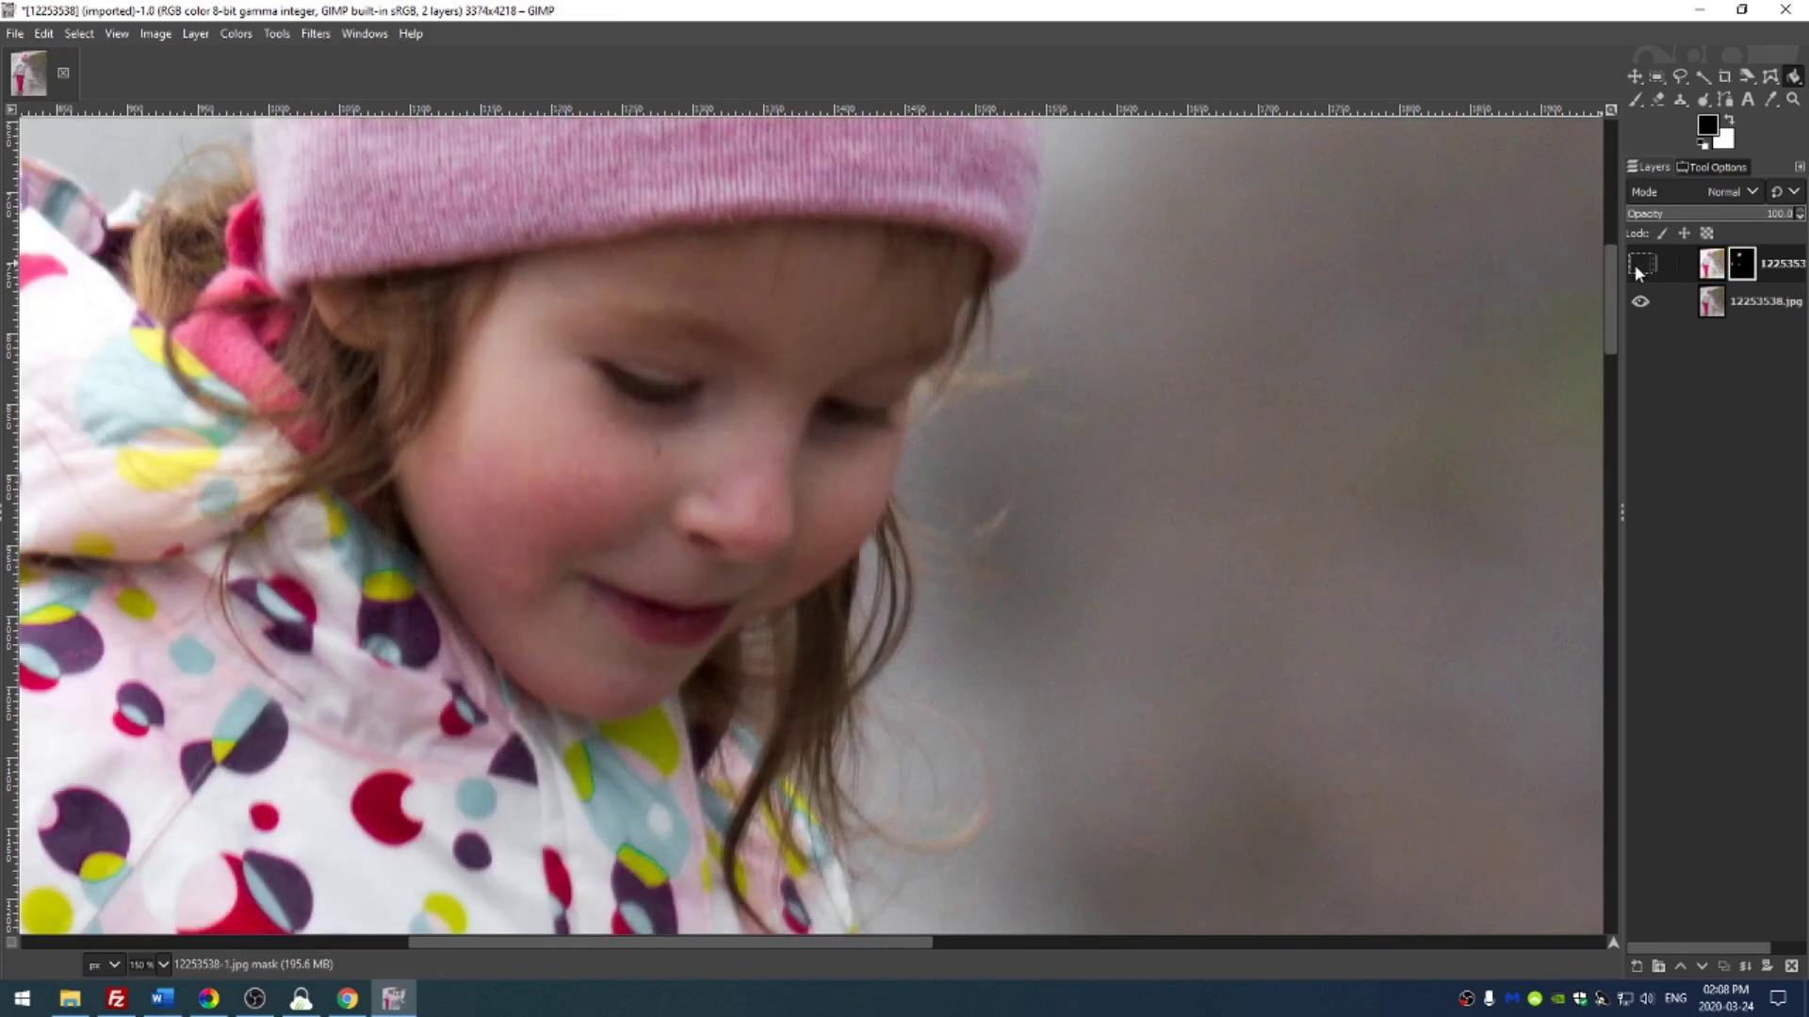
left_click(1636, 265)
left_click(1636, 265)
left_click(1636, 265)
Step: Start a freehand outline of the girl's hand and sleeve cuff, then abandon it
key("f")
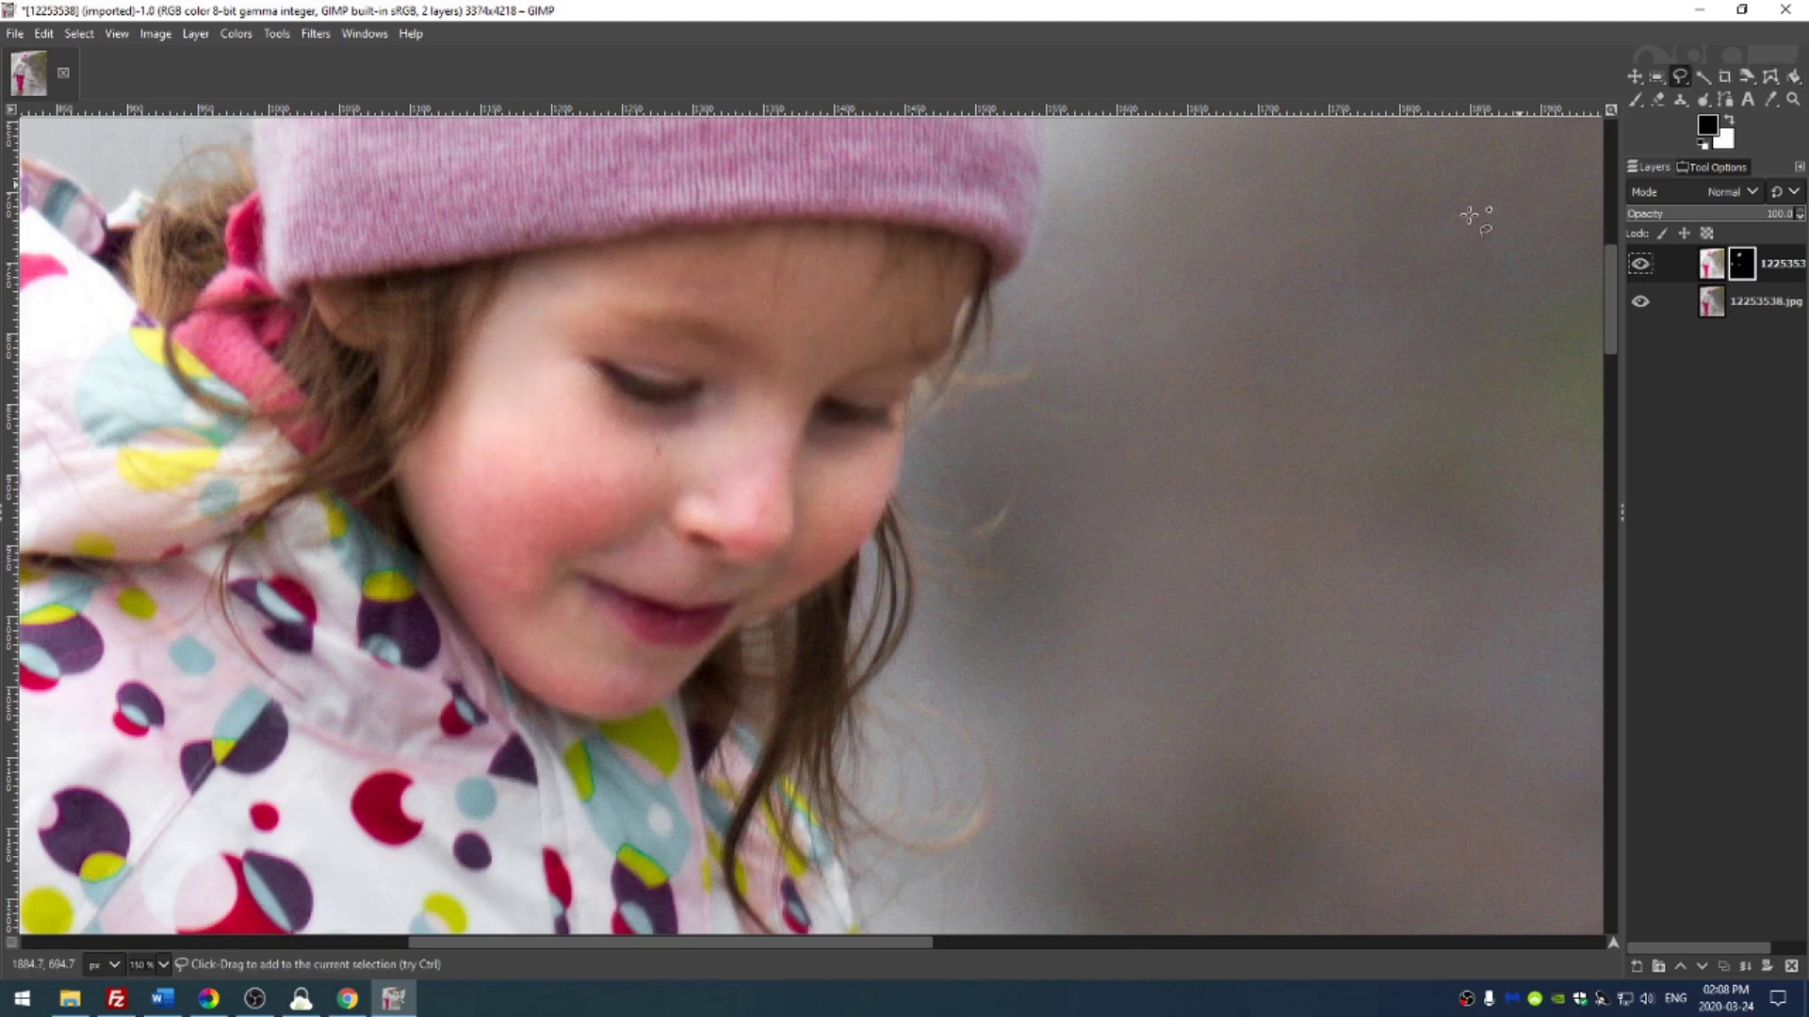
scroll(1187, 405, "down", 10)
scroll(1187, 406, "left", 10)
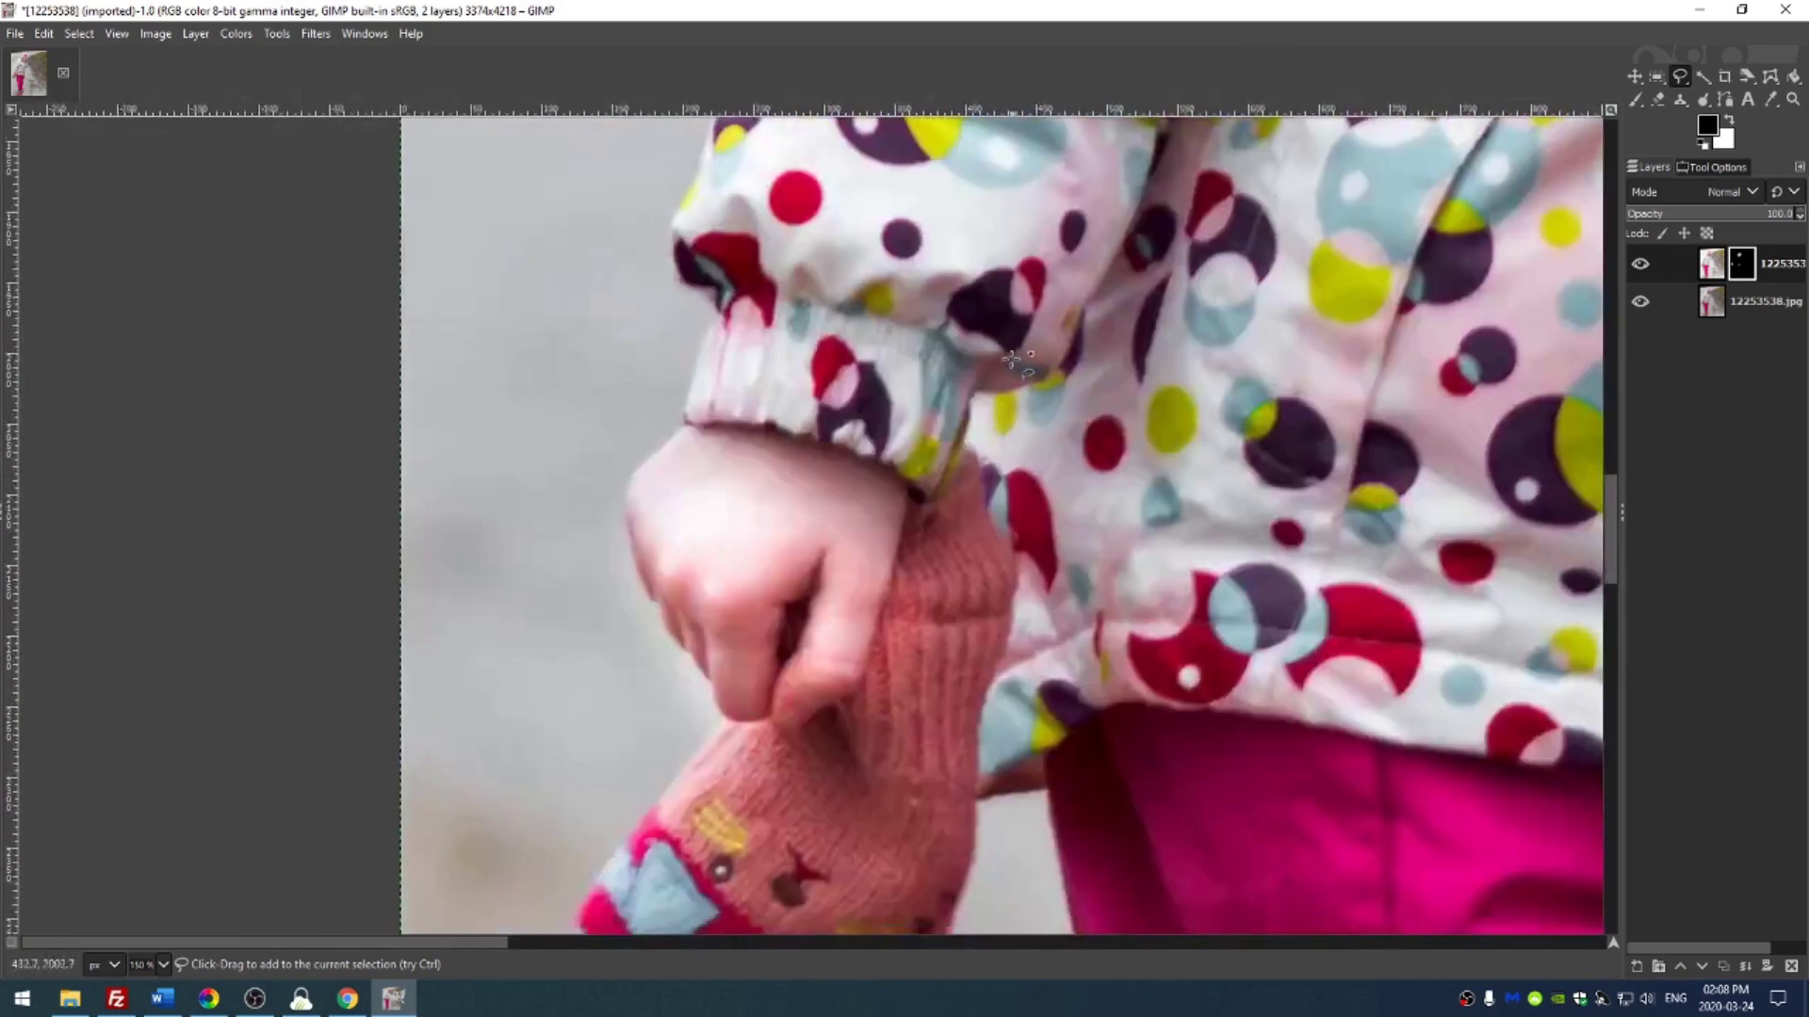
mouse_move(684, 426)
left_mouse_down()
mouse_move(628, 490)
mouse_move(623, 530)
mouse_move(700, 641)
left_mouse_up()
key("p")
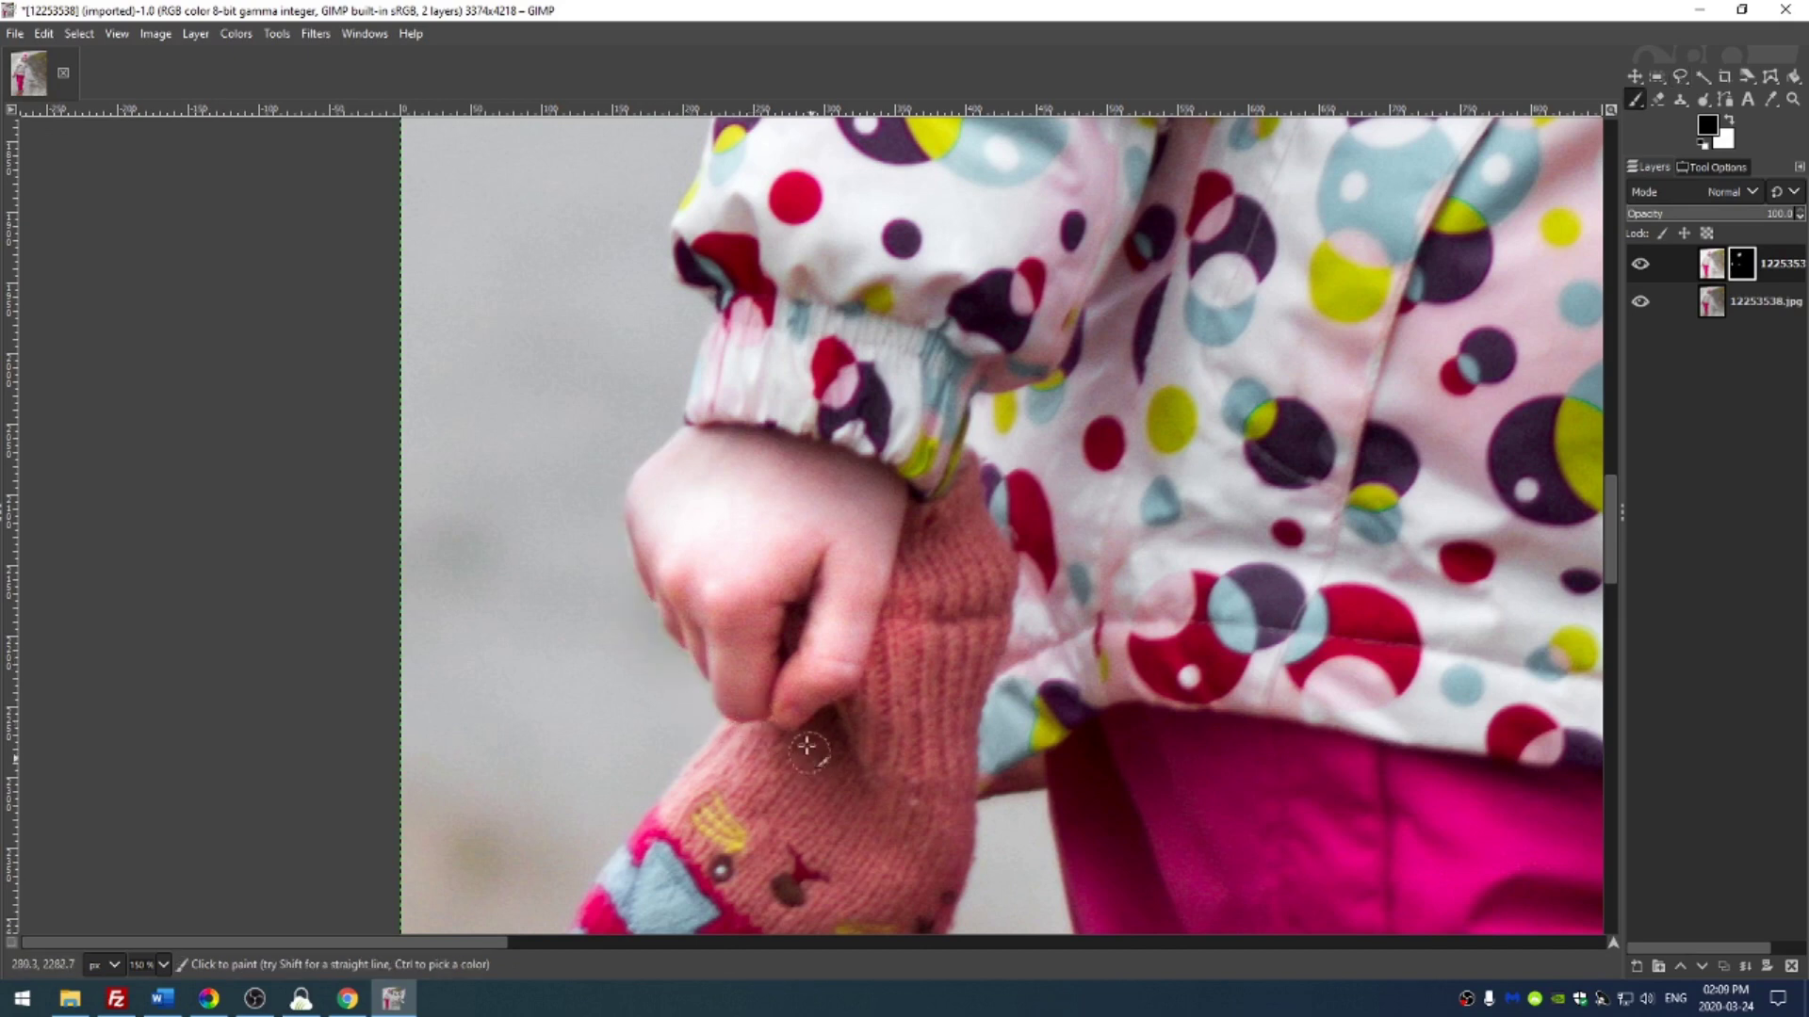
Step: Fit the image and lower the top masked layer's opacity to 80%
key("shift+ctrl+j")
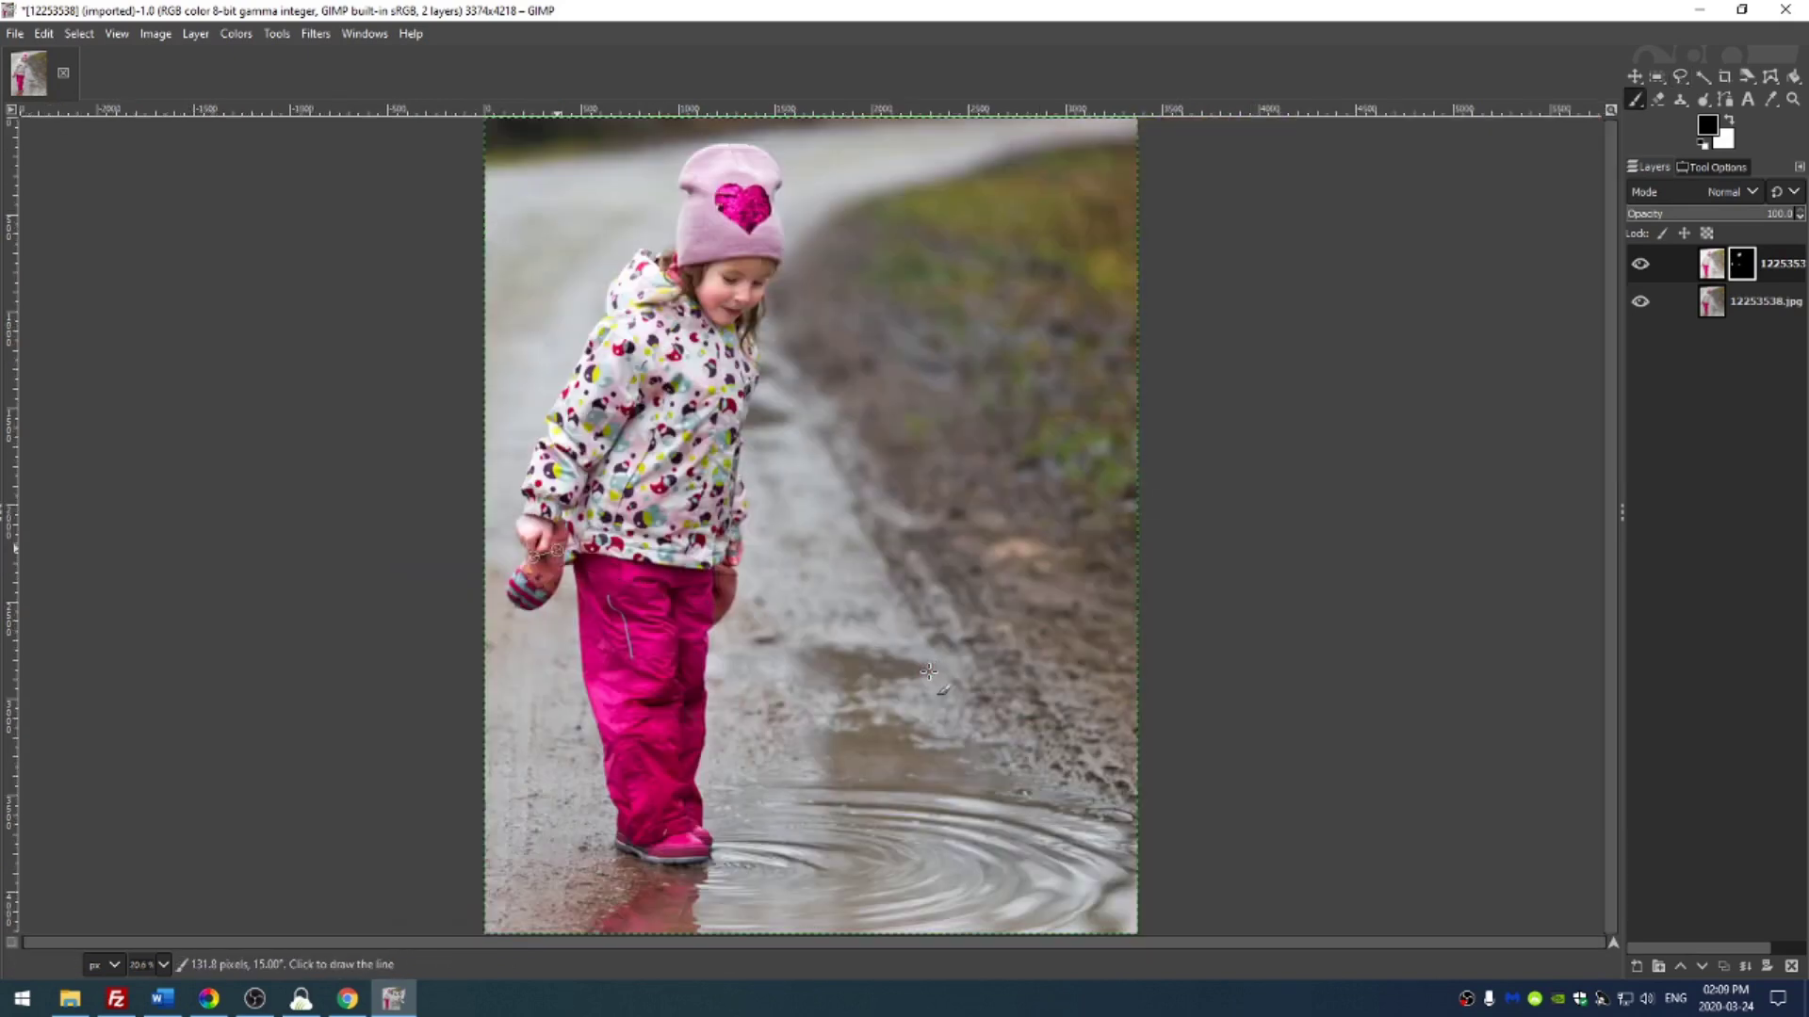
left_click(1742, 265)
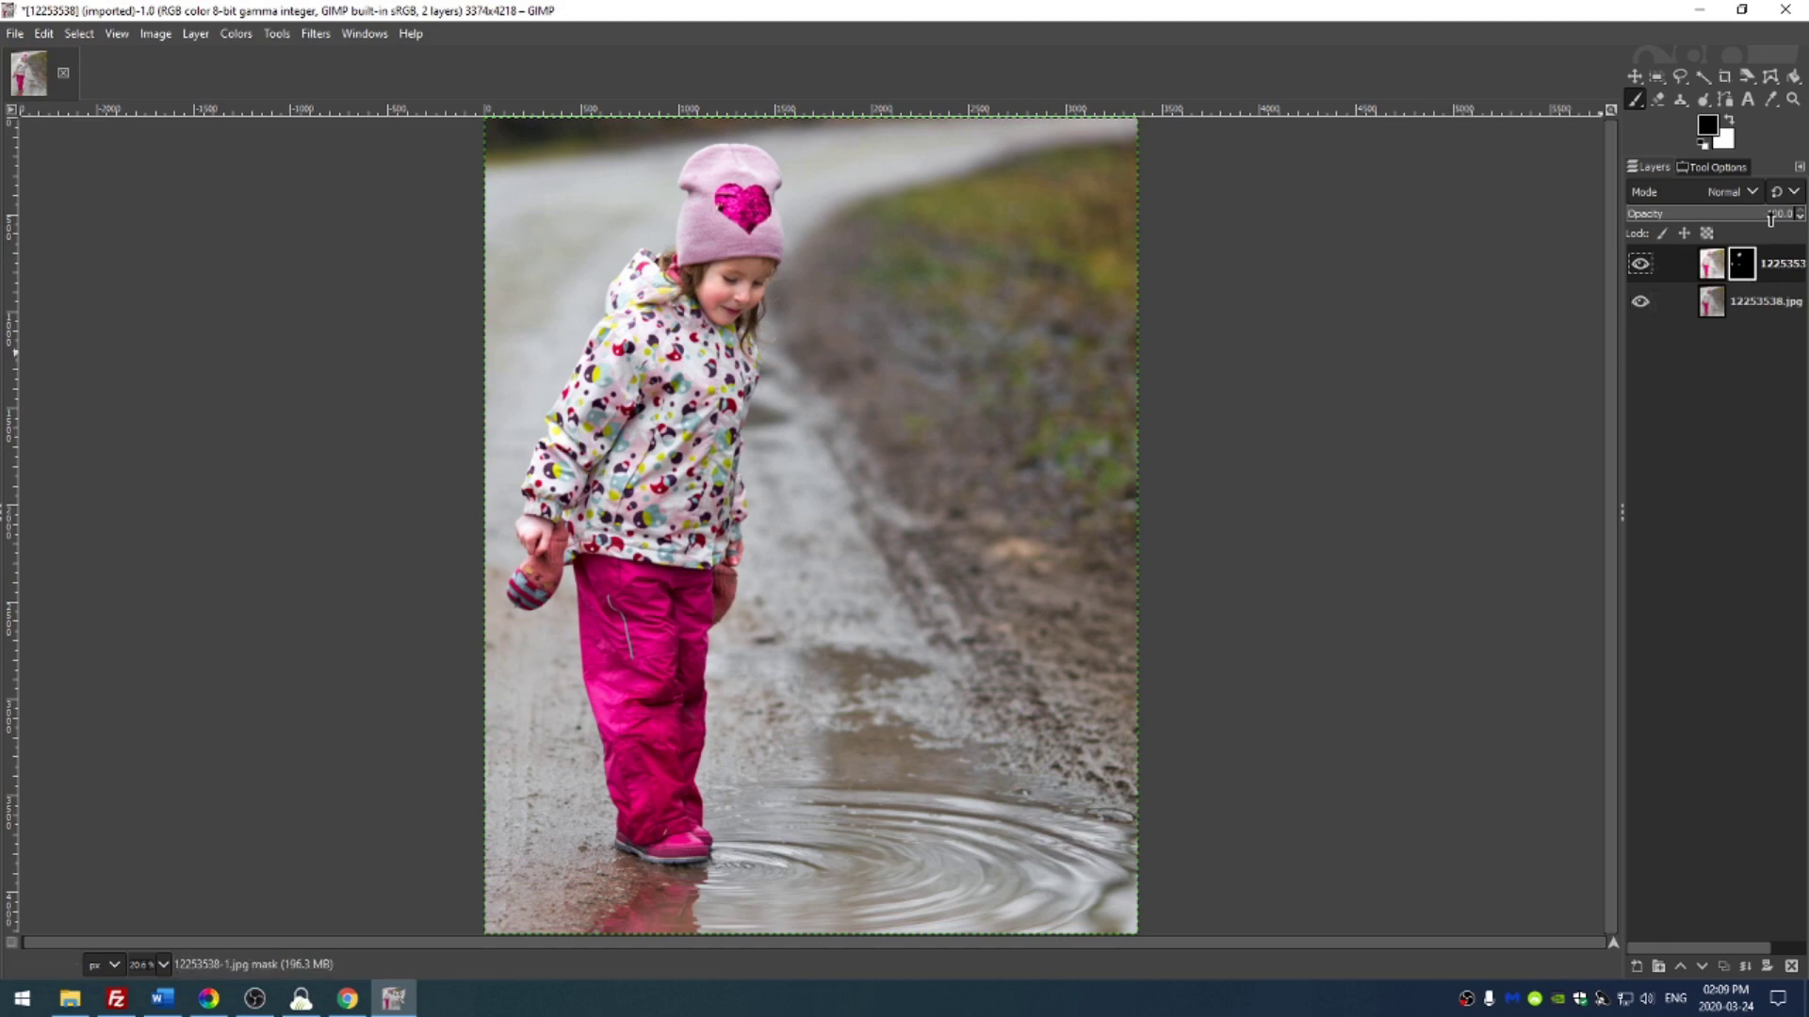
mouse_move(1770, 219)
left_mouse_down()
mouse_move(1692, 224)
mouse_move(1755, 235)
left_mouse_up()
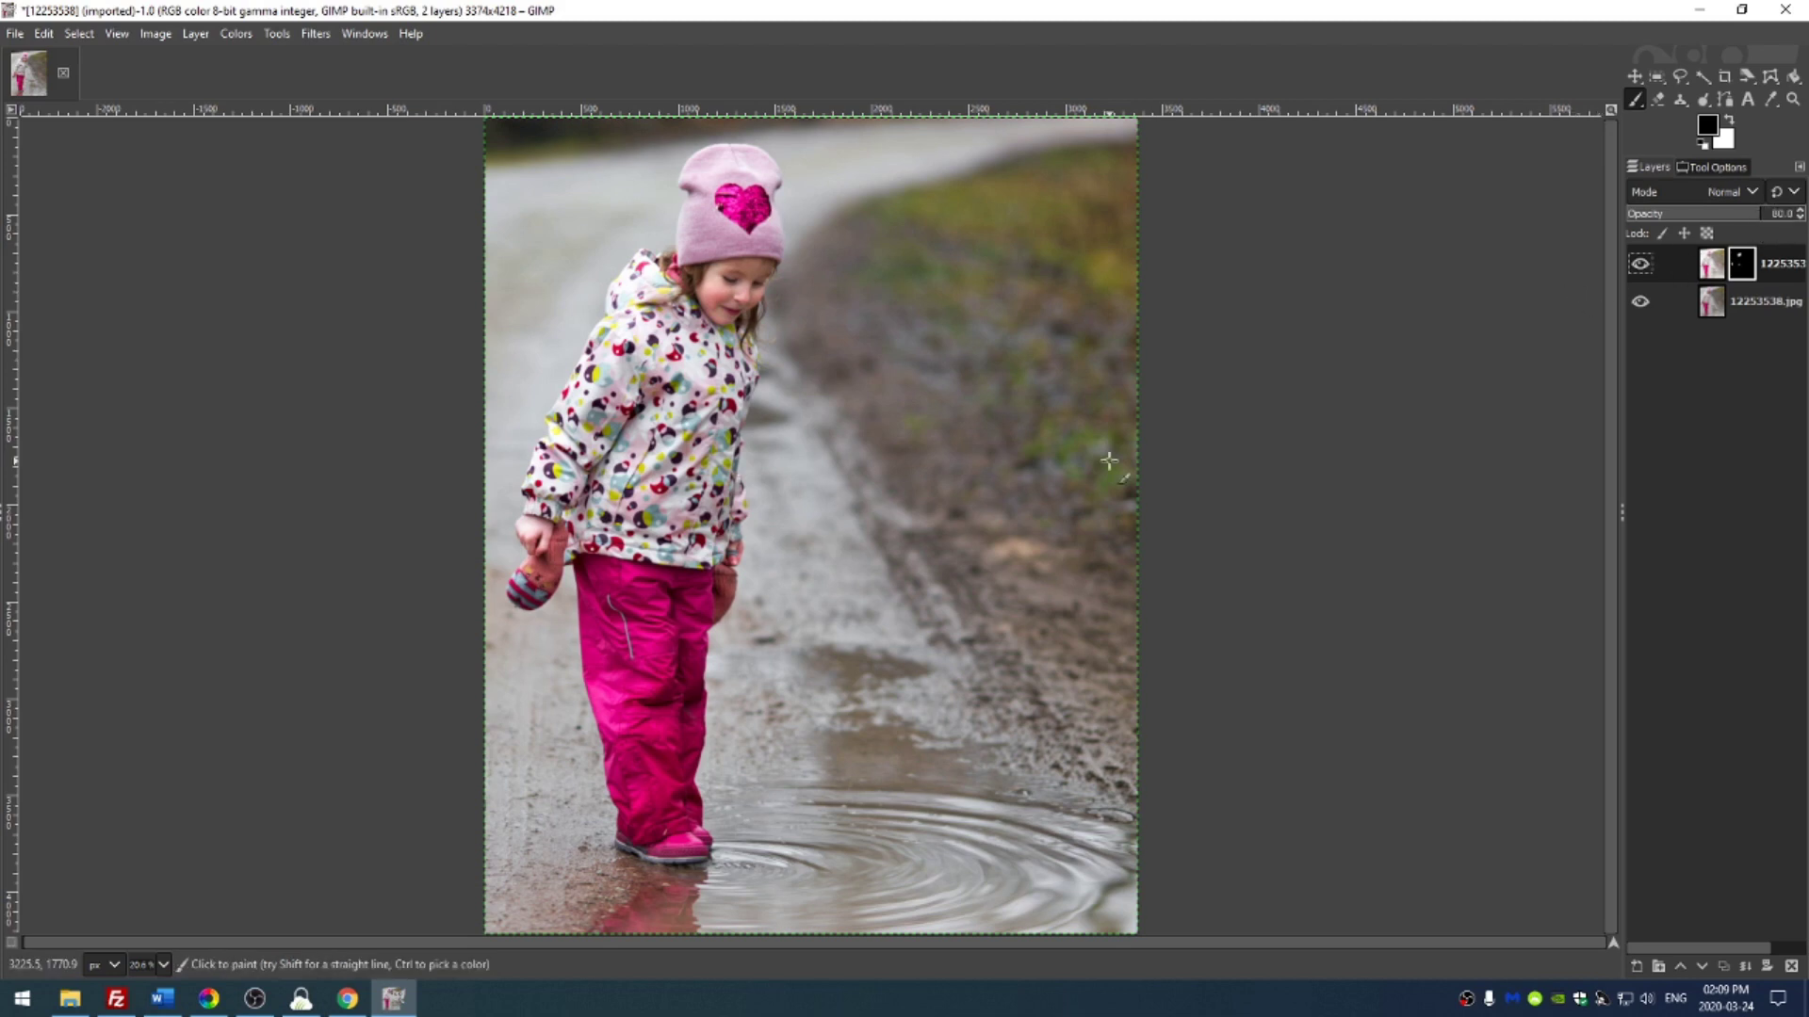
Step: Back in RawTherapee, show the filmstrip and bring up the thumbnail's Processing profile operations
key("alt+Tab")
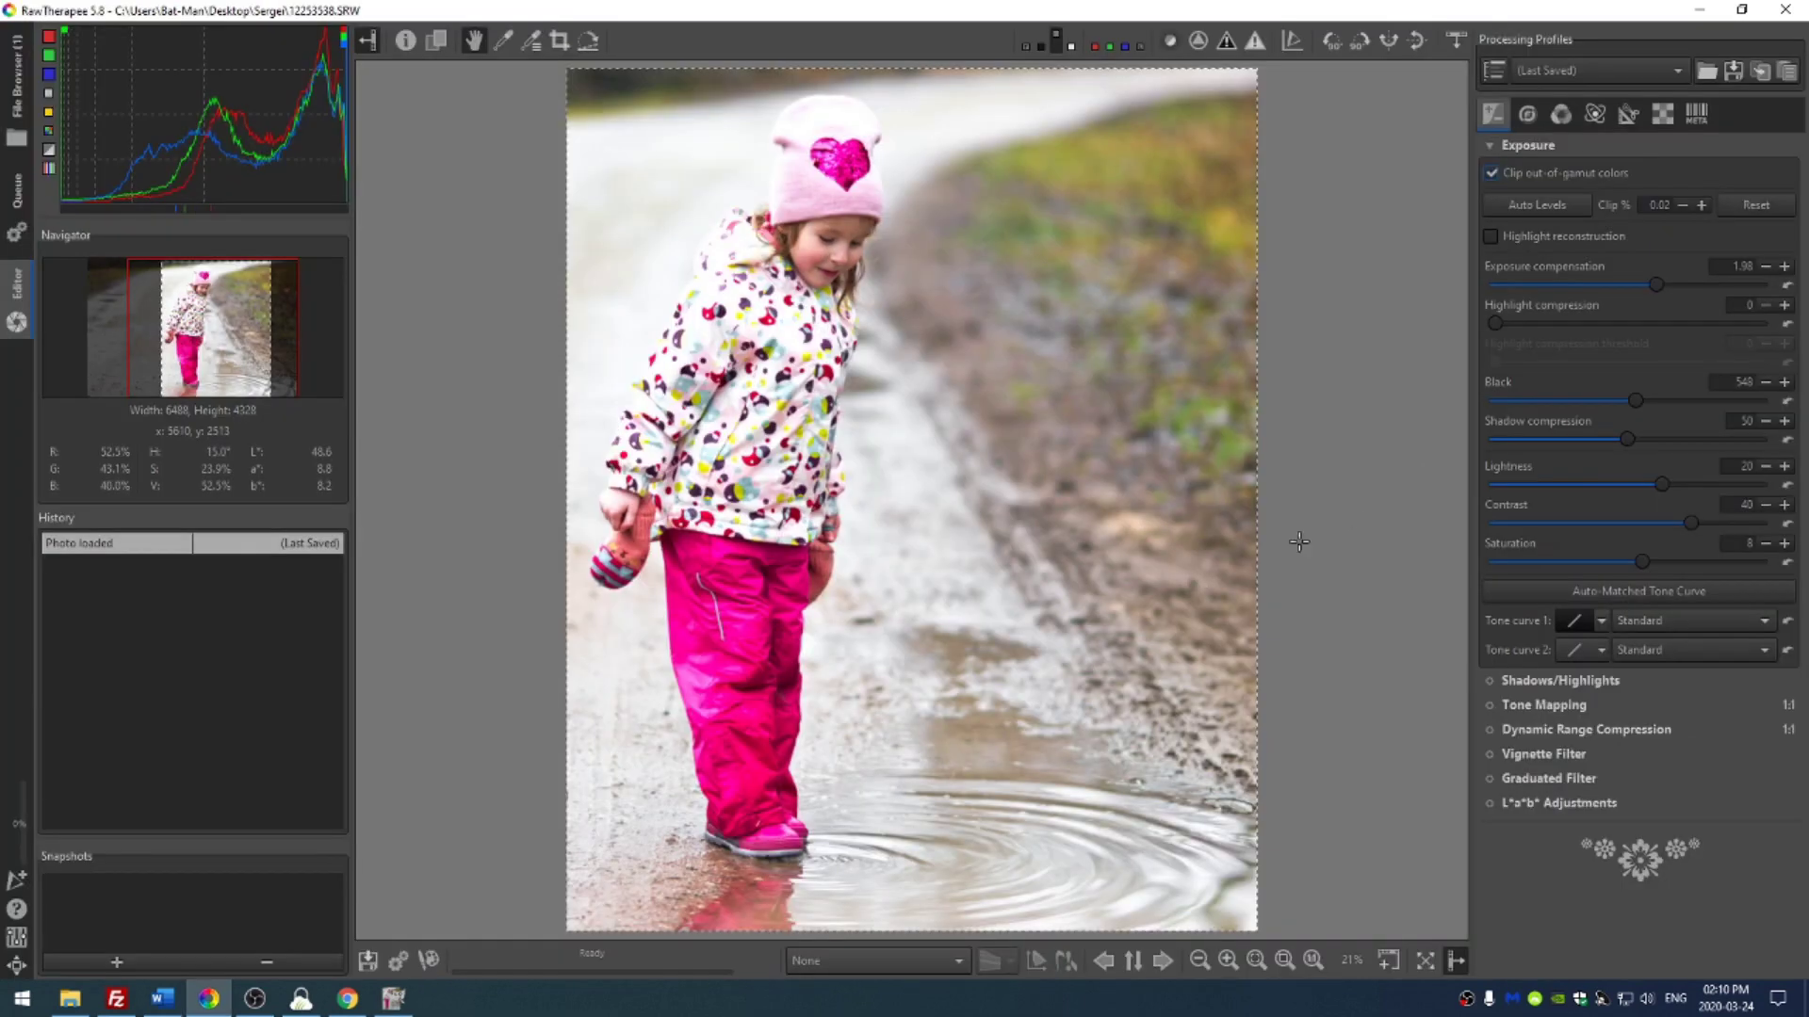
left_click(1456, 40)
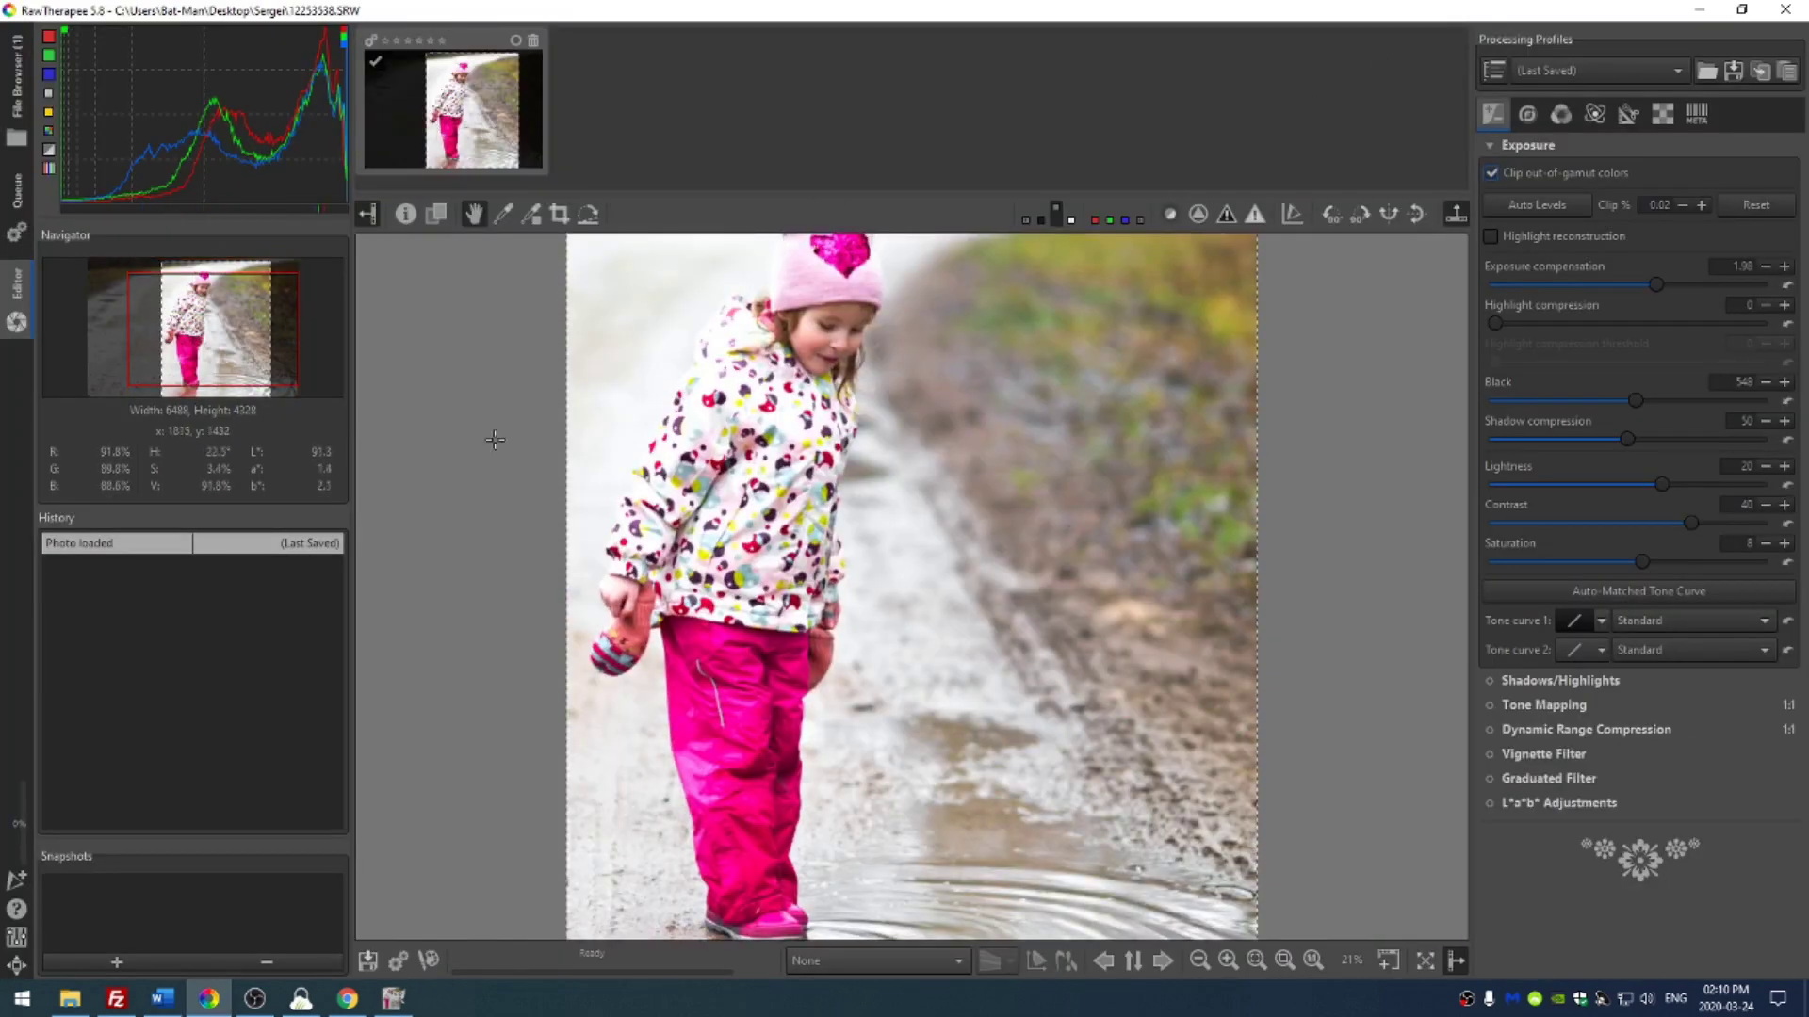
right_click(441, 124)
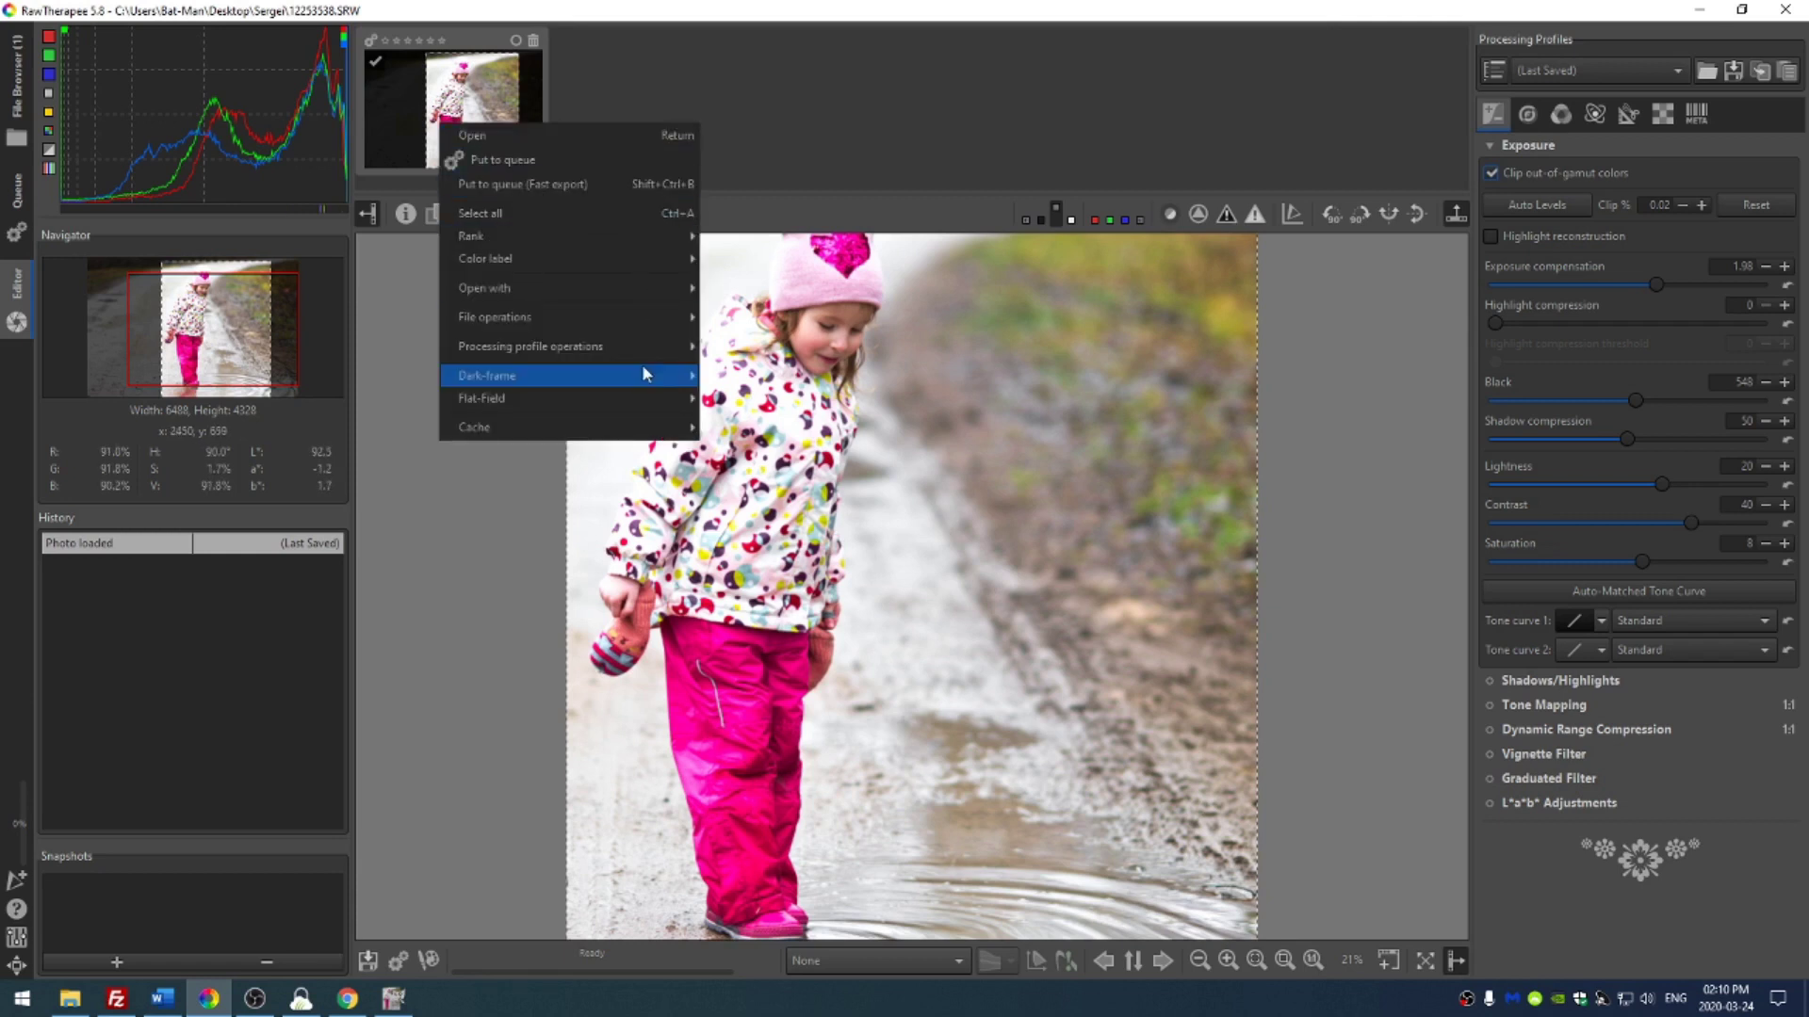
mouse_move(633, 346)
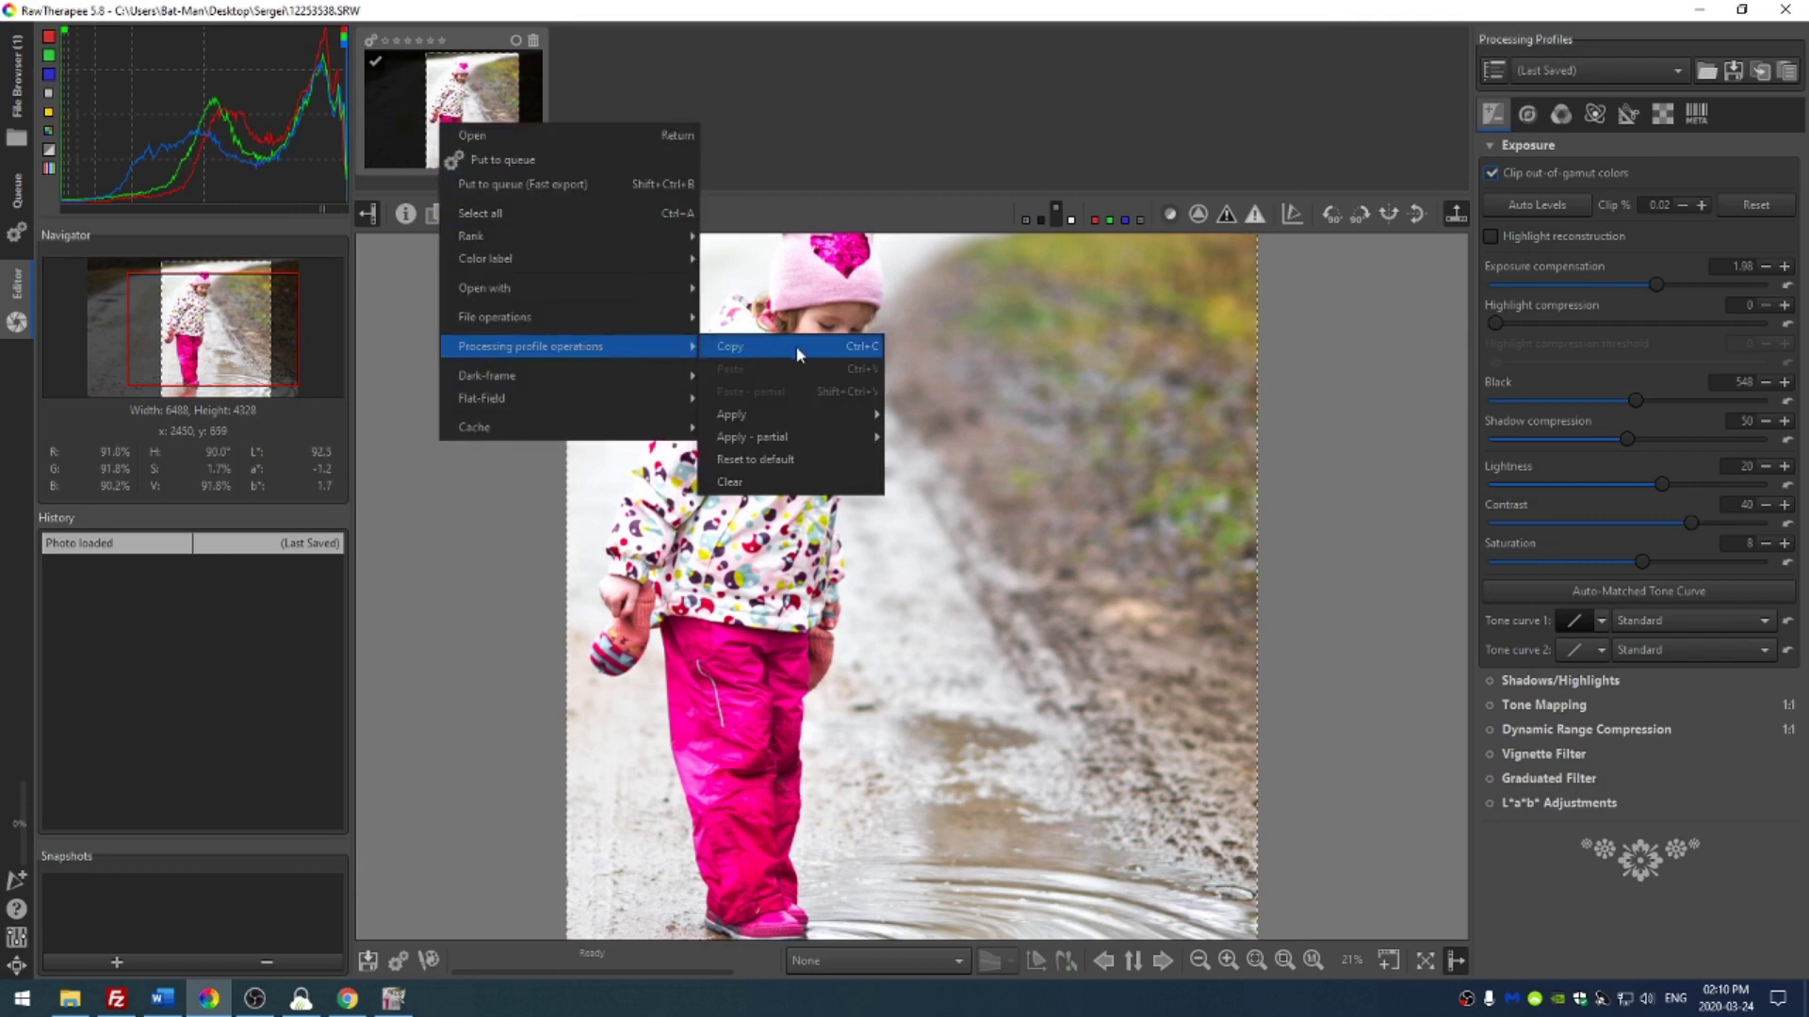
Step: Clear the profile and apply (Neutral), then set exposure compensation 1.16 and black 3120
left_click(771, 482)
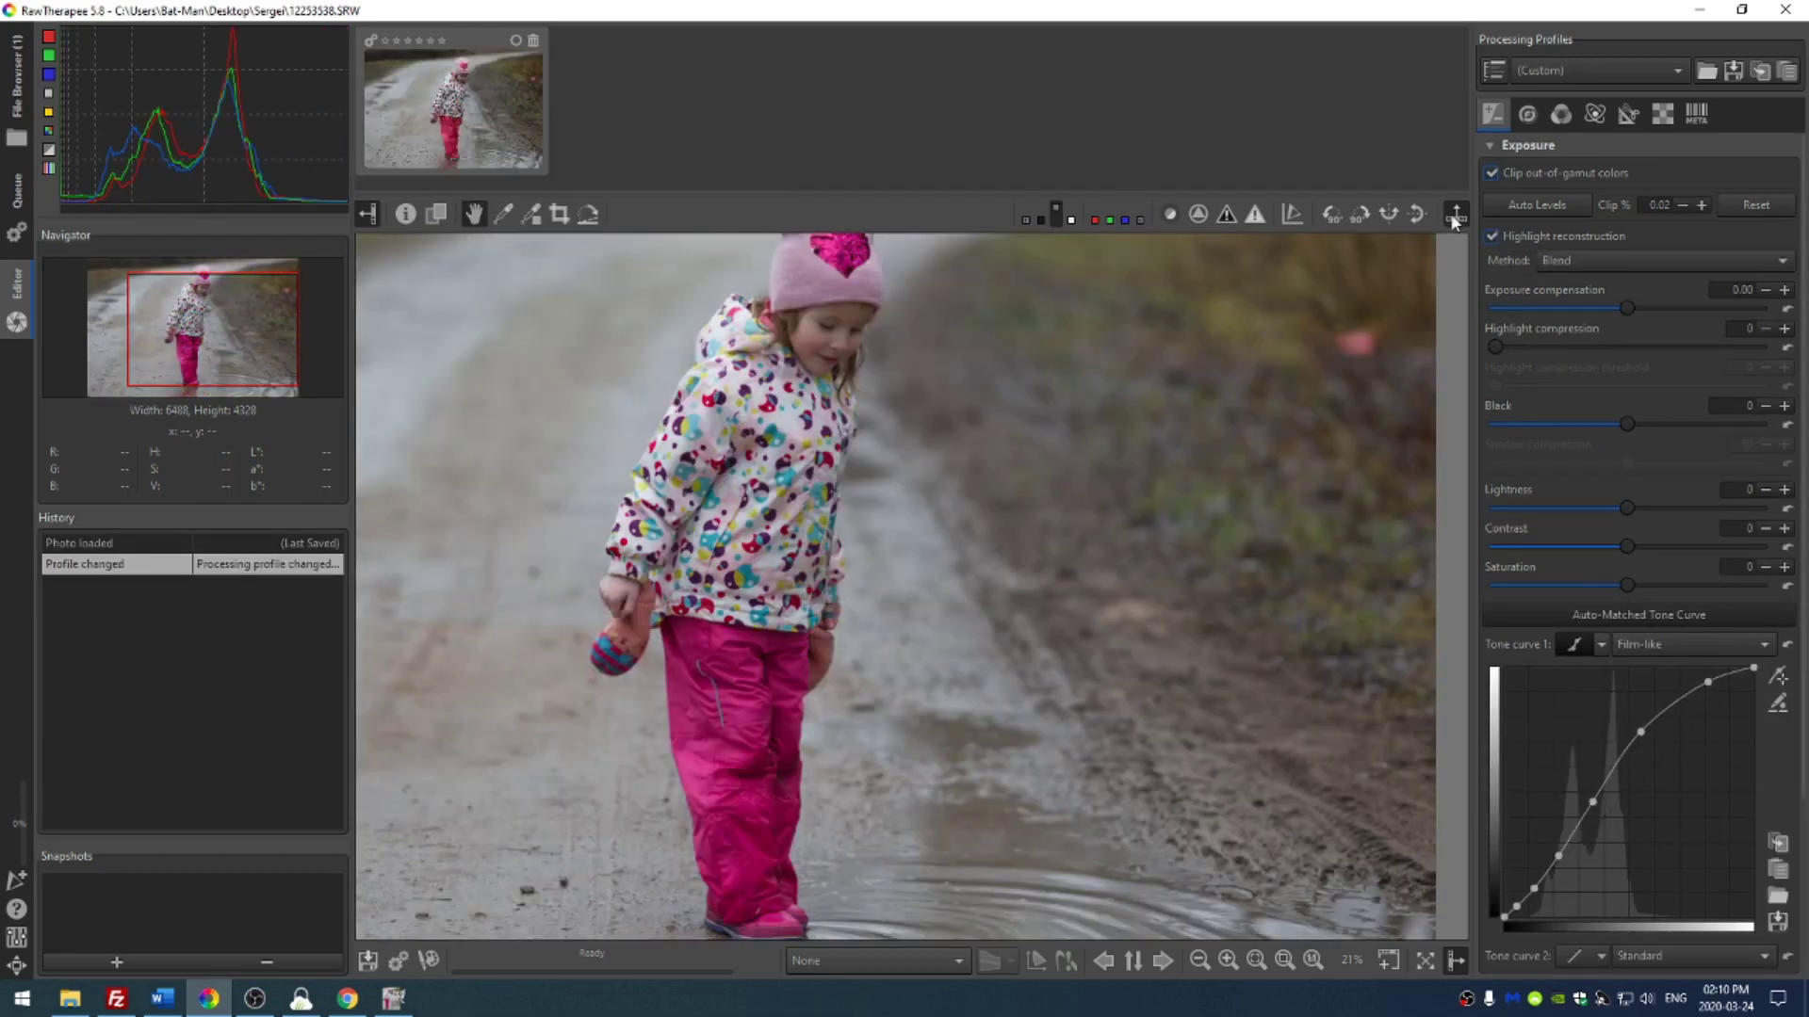
left_click(1456, 215)
left_click(1285, 959)
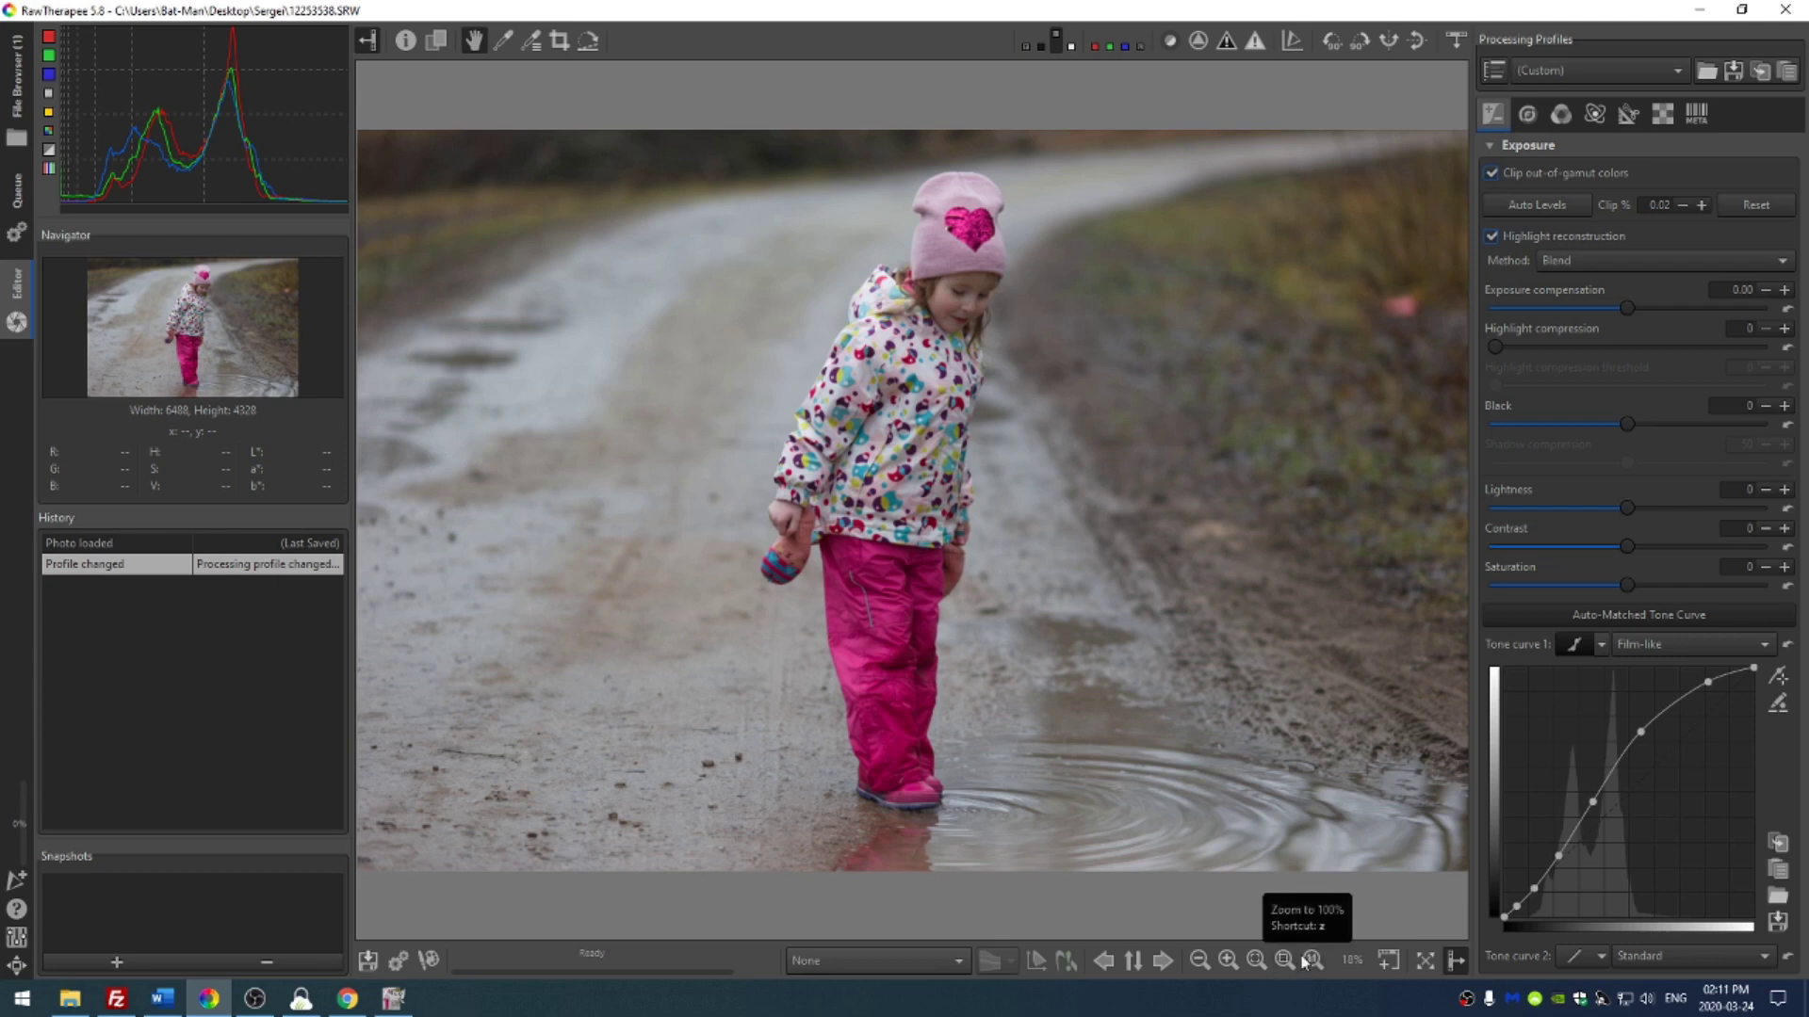
left_click(1548, 76)
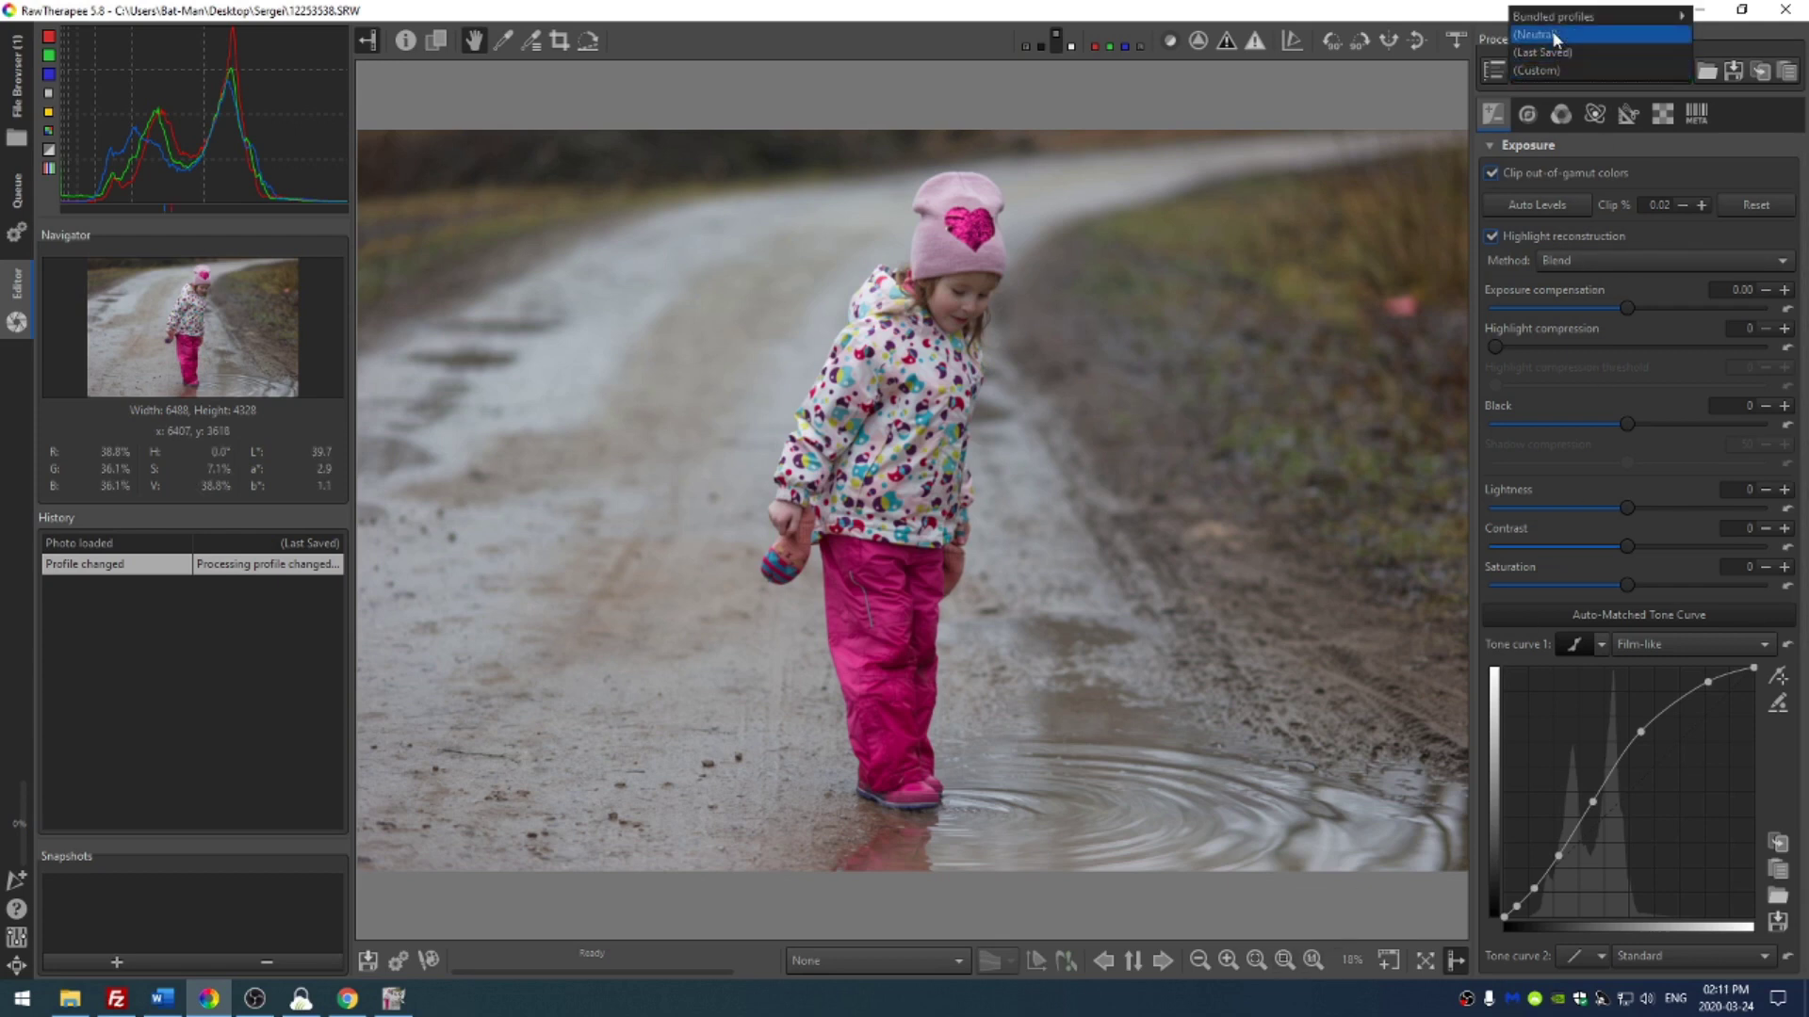
left_click(1555, 38)
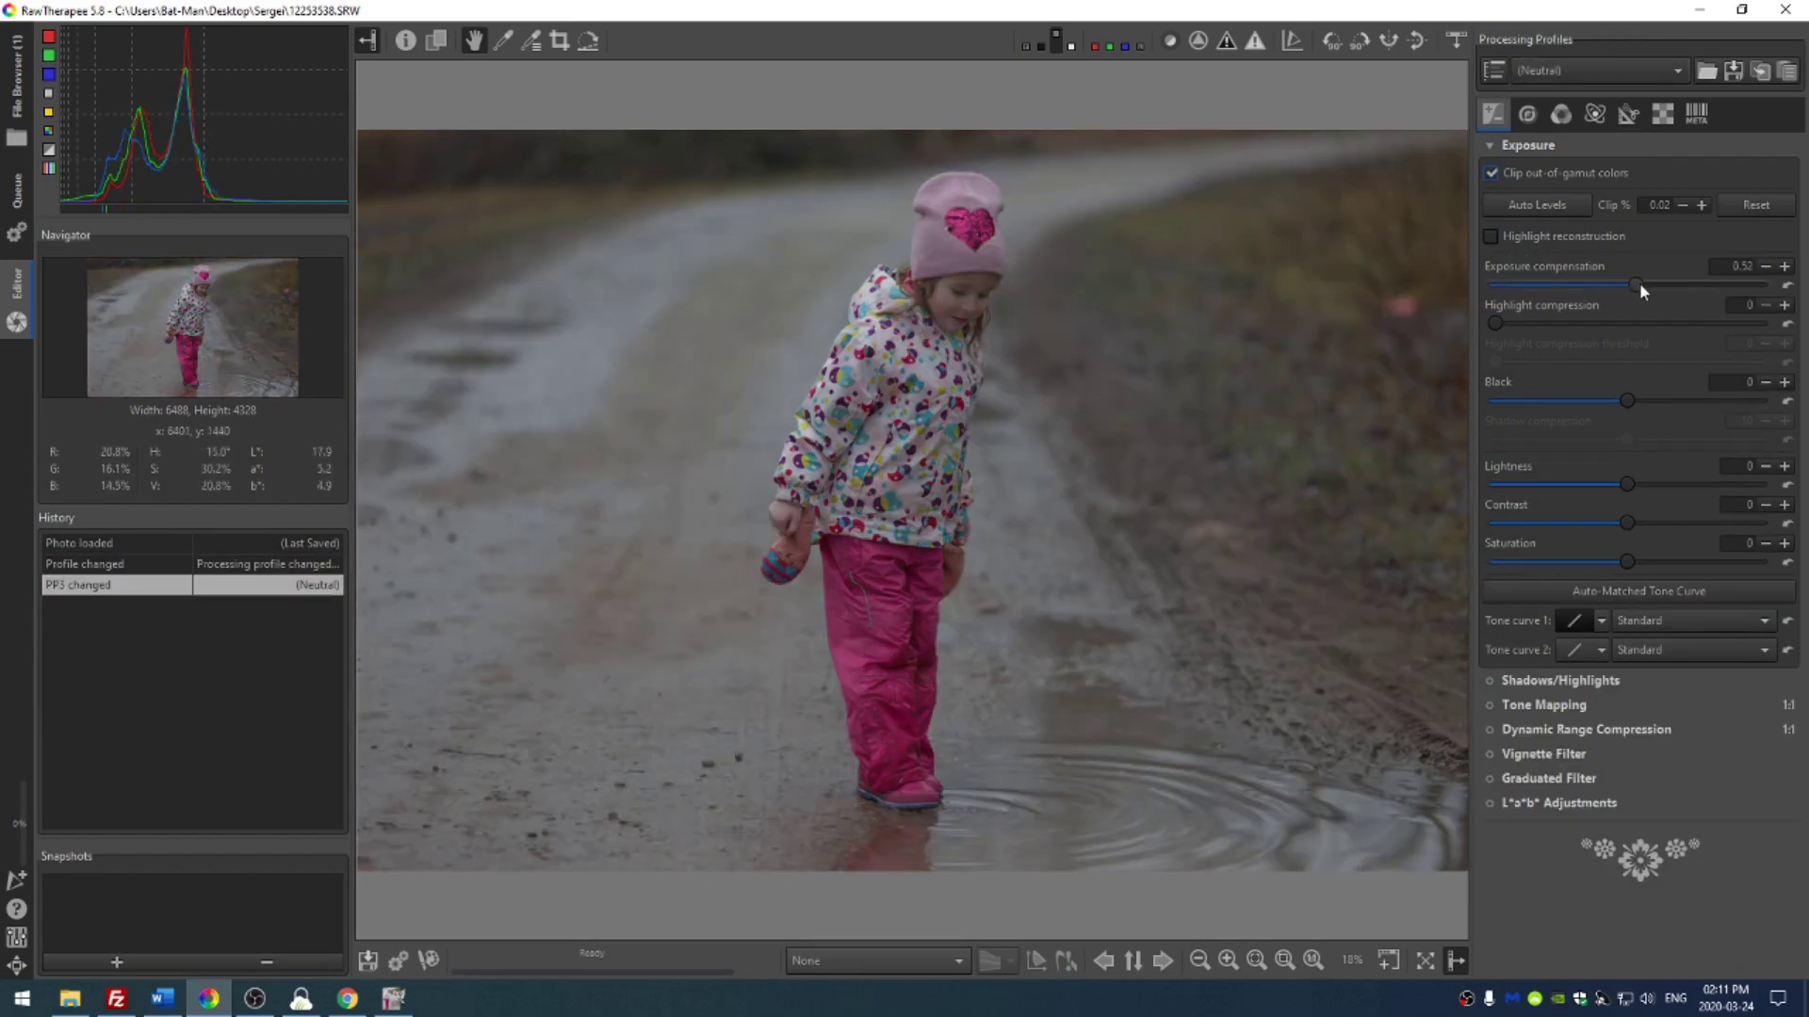
left_click_drag(1639, 282, 1647, 289)
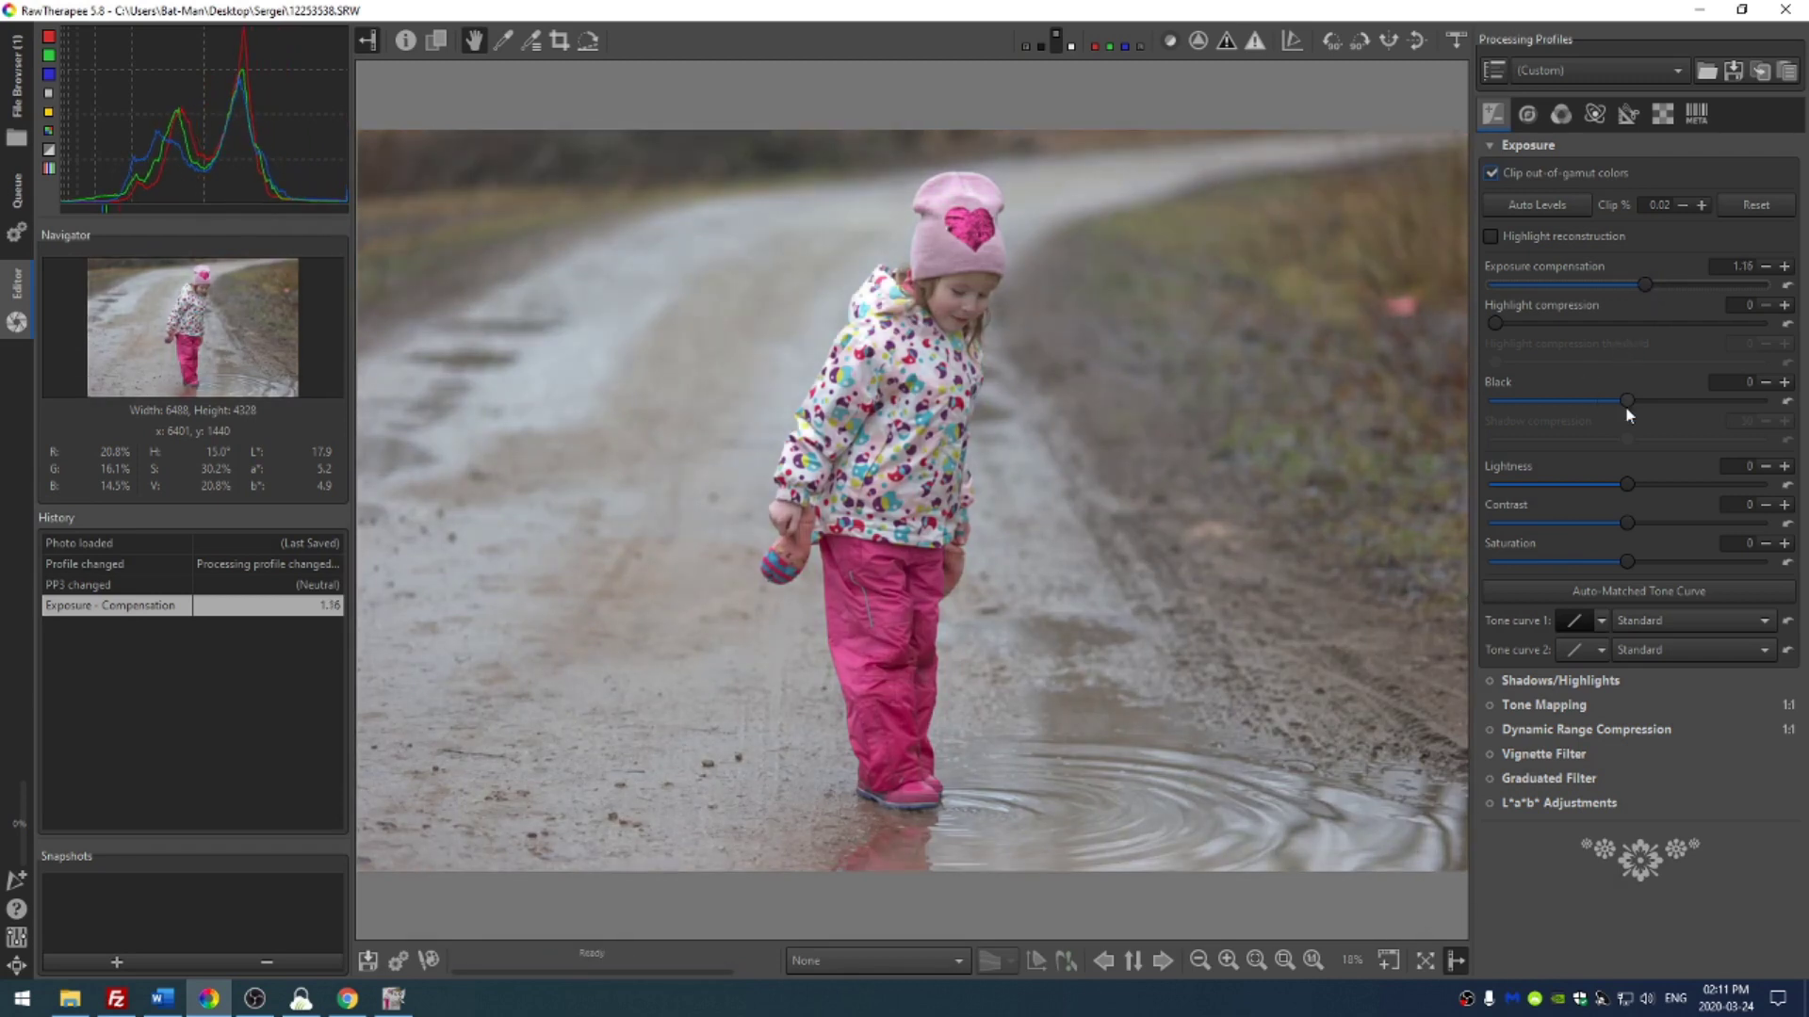
left_click_drag(1627, 400, 1662, 401)
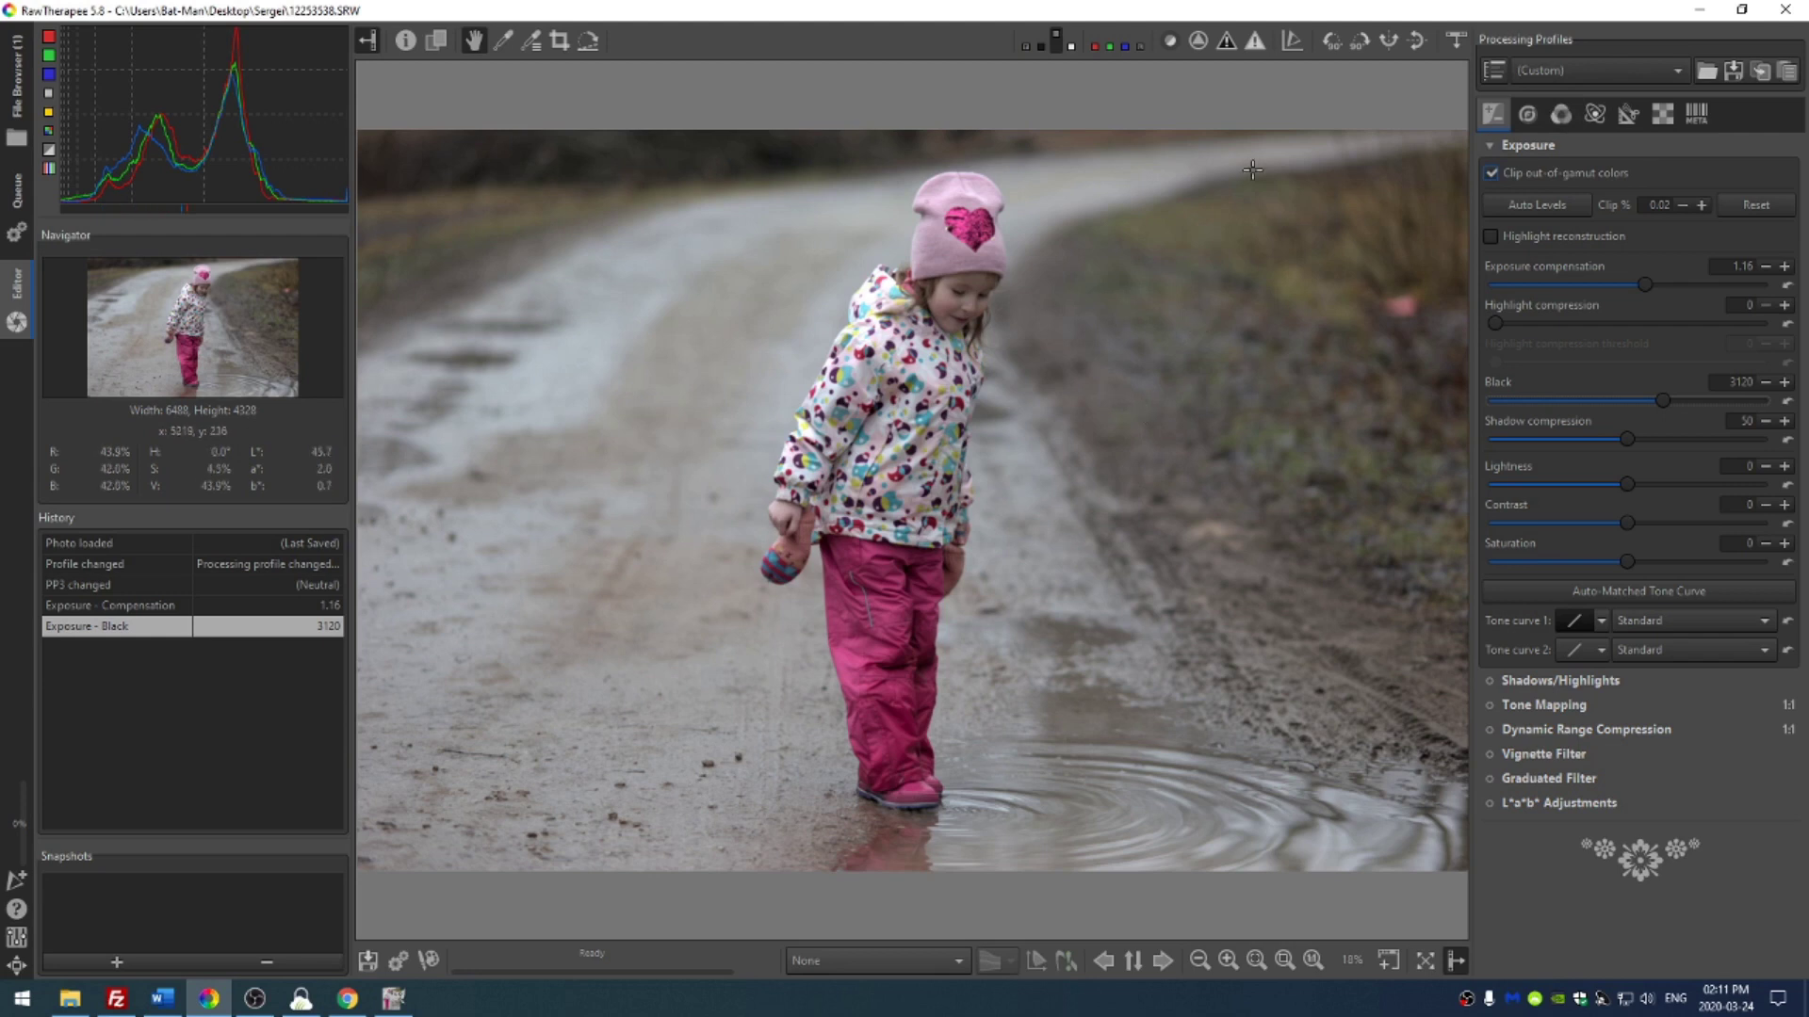
Step: Enable Crop locked to 1:1 and shift the 4328×4328 square right to frame the girl
left_click(1569, 122)
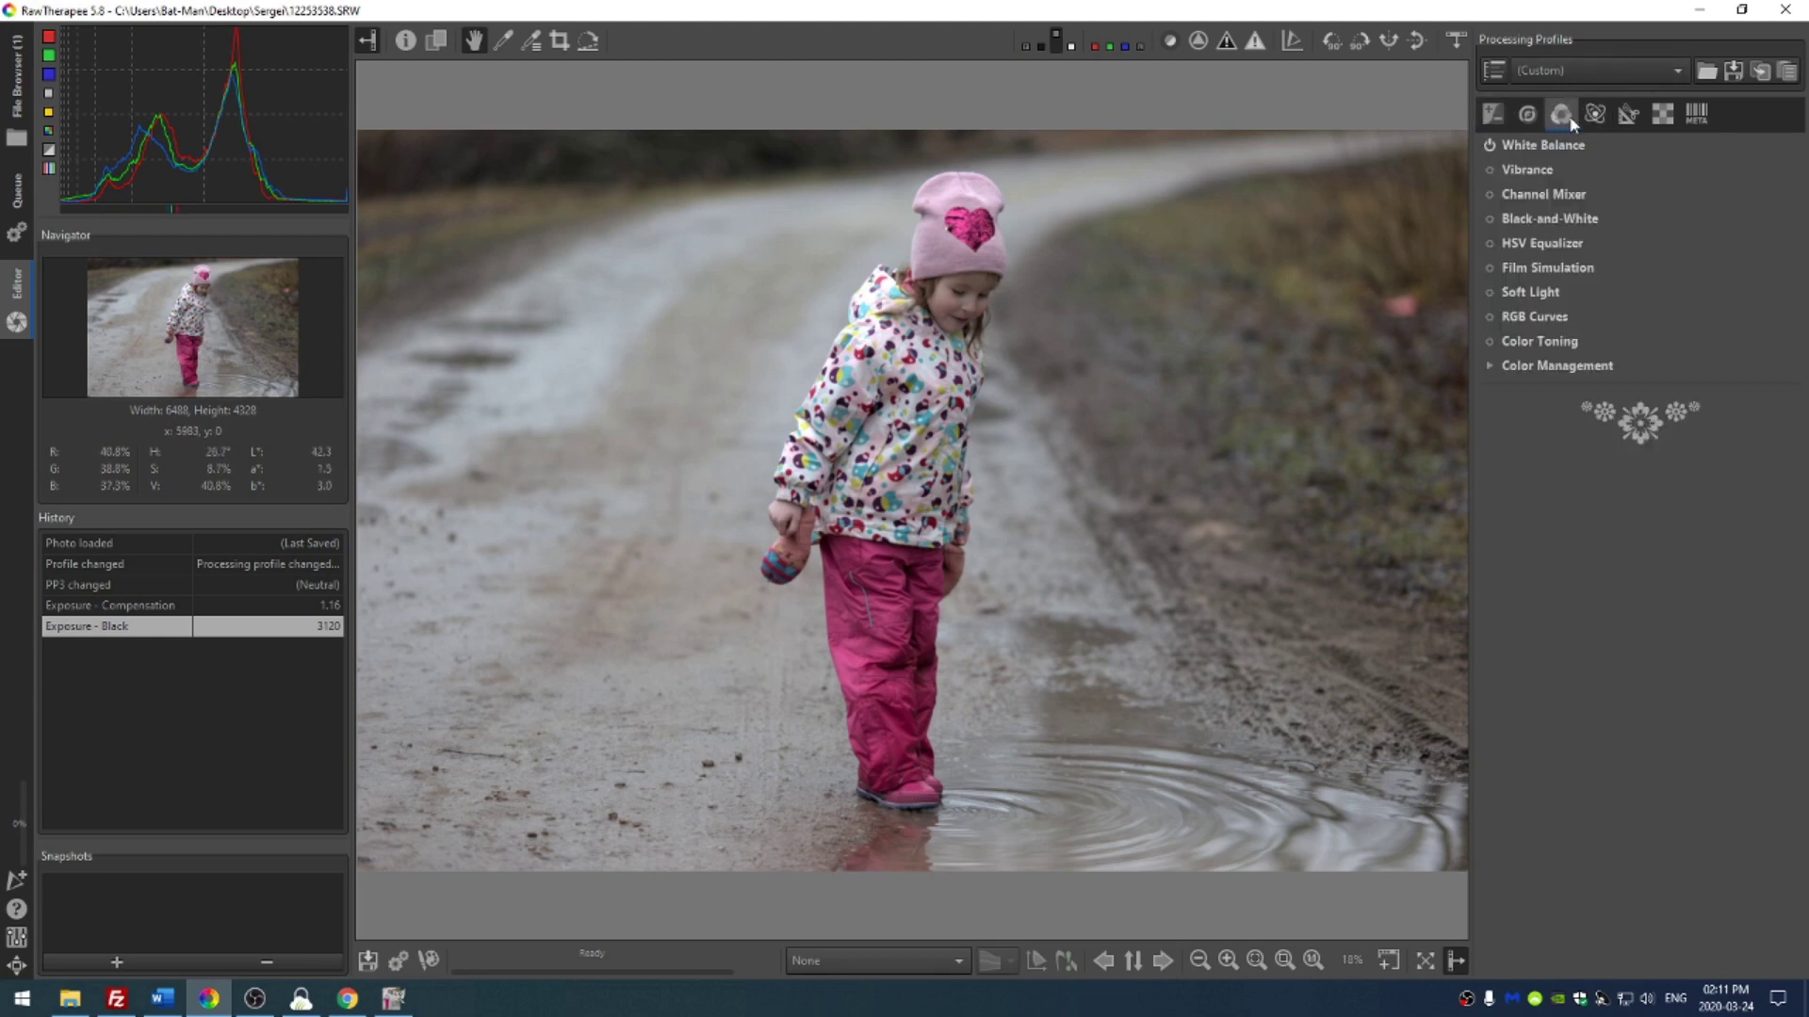
left_click(1623, 115)
left_click(1485, 145)
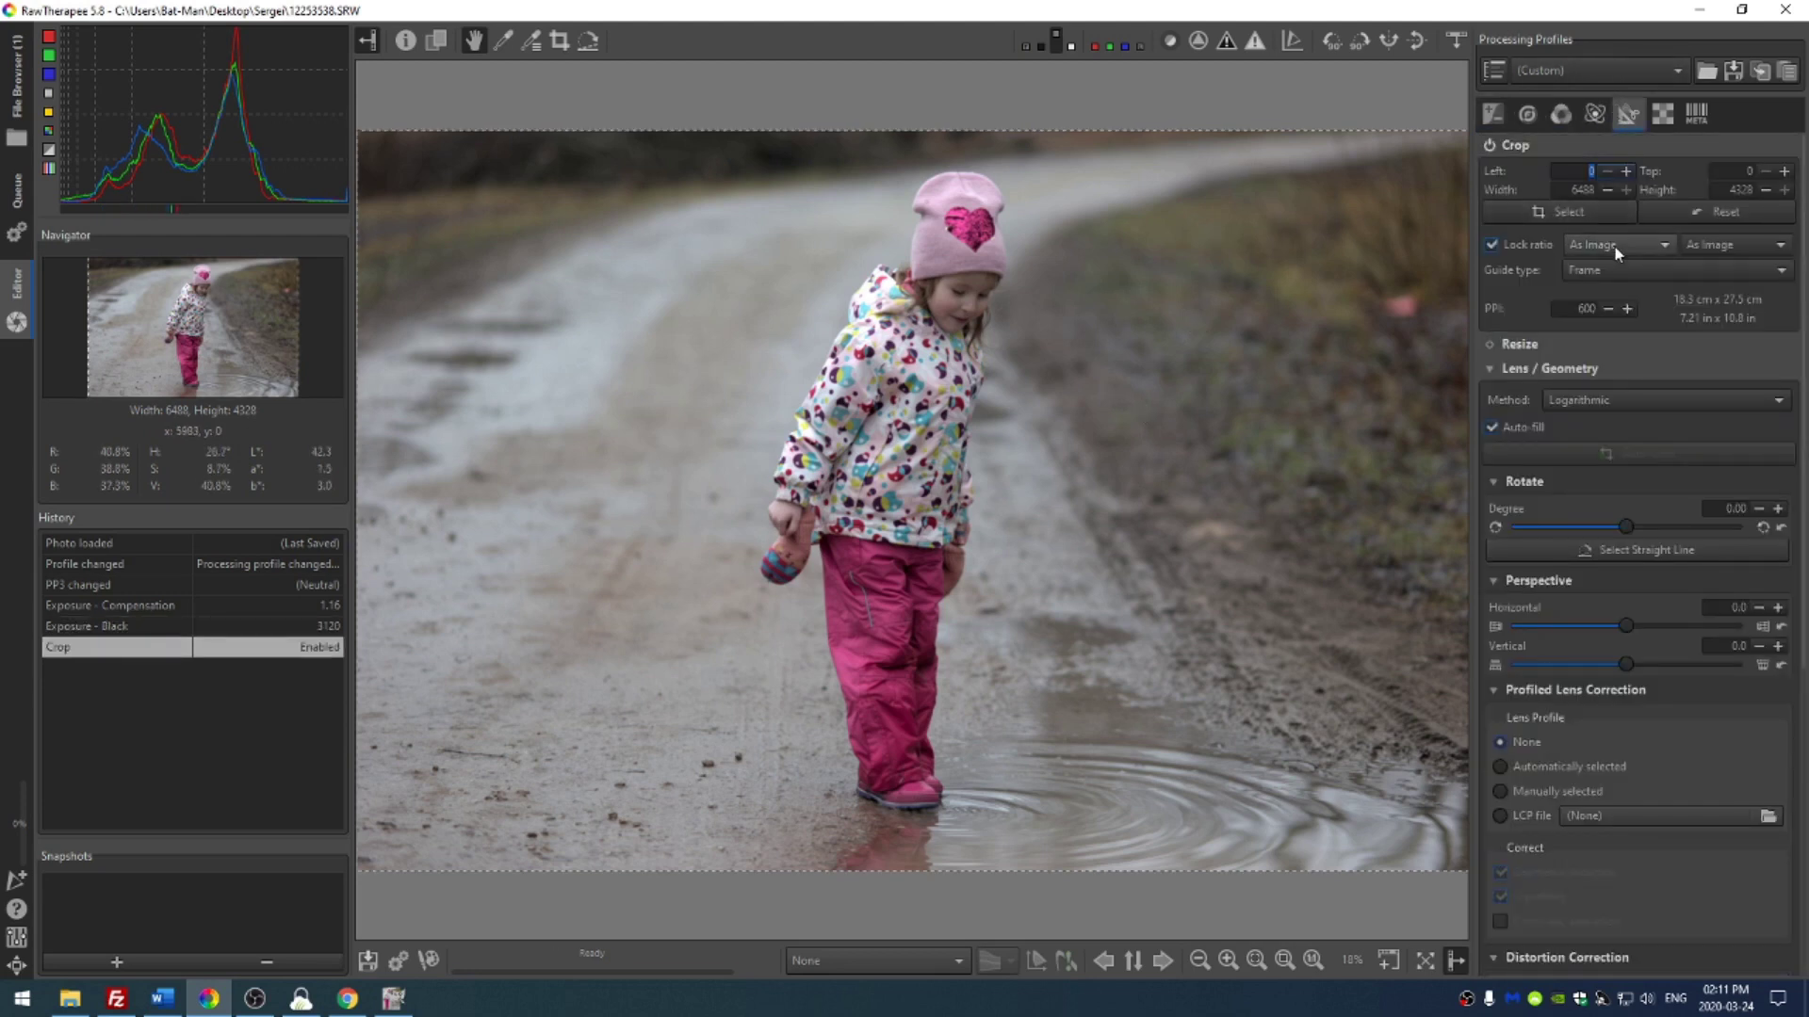
left_click(1617, 246)
left_click(1596, 350)
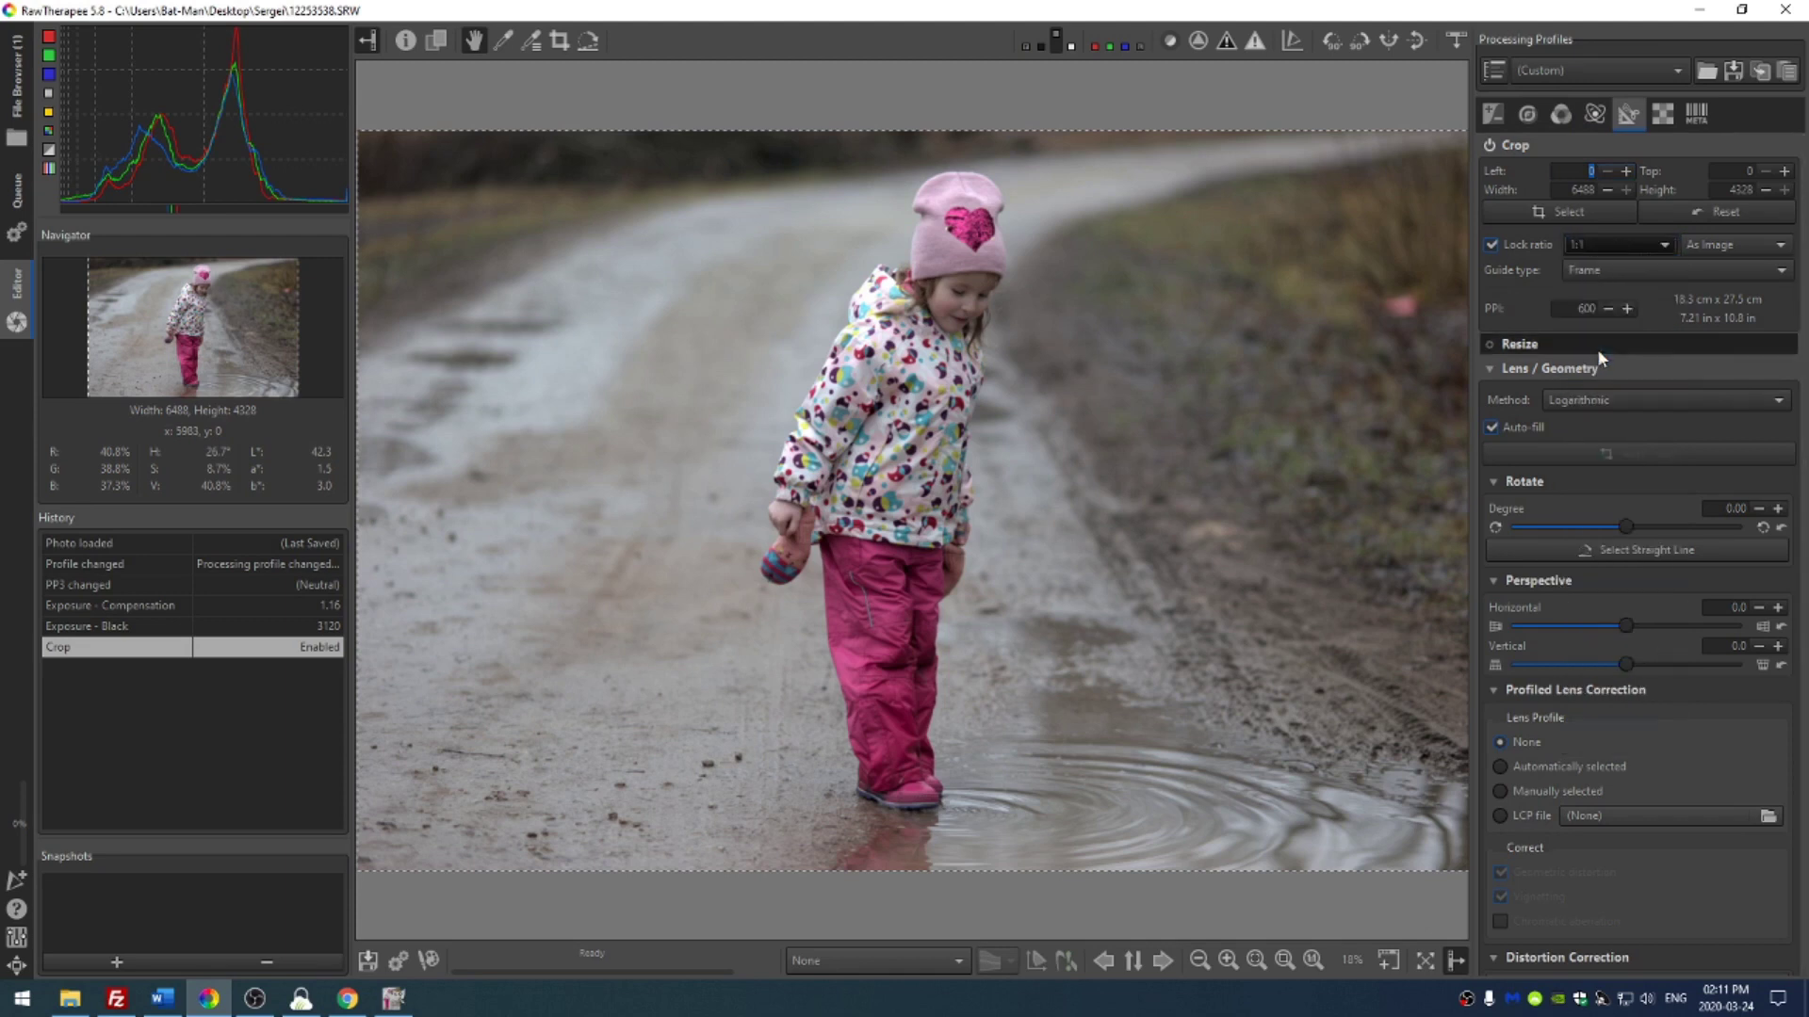
left_click_drag(1135, 367, 1320, 363)
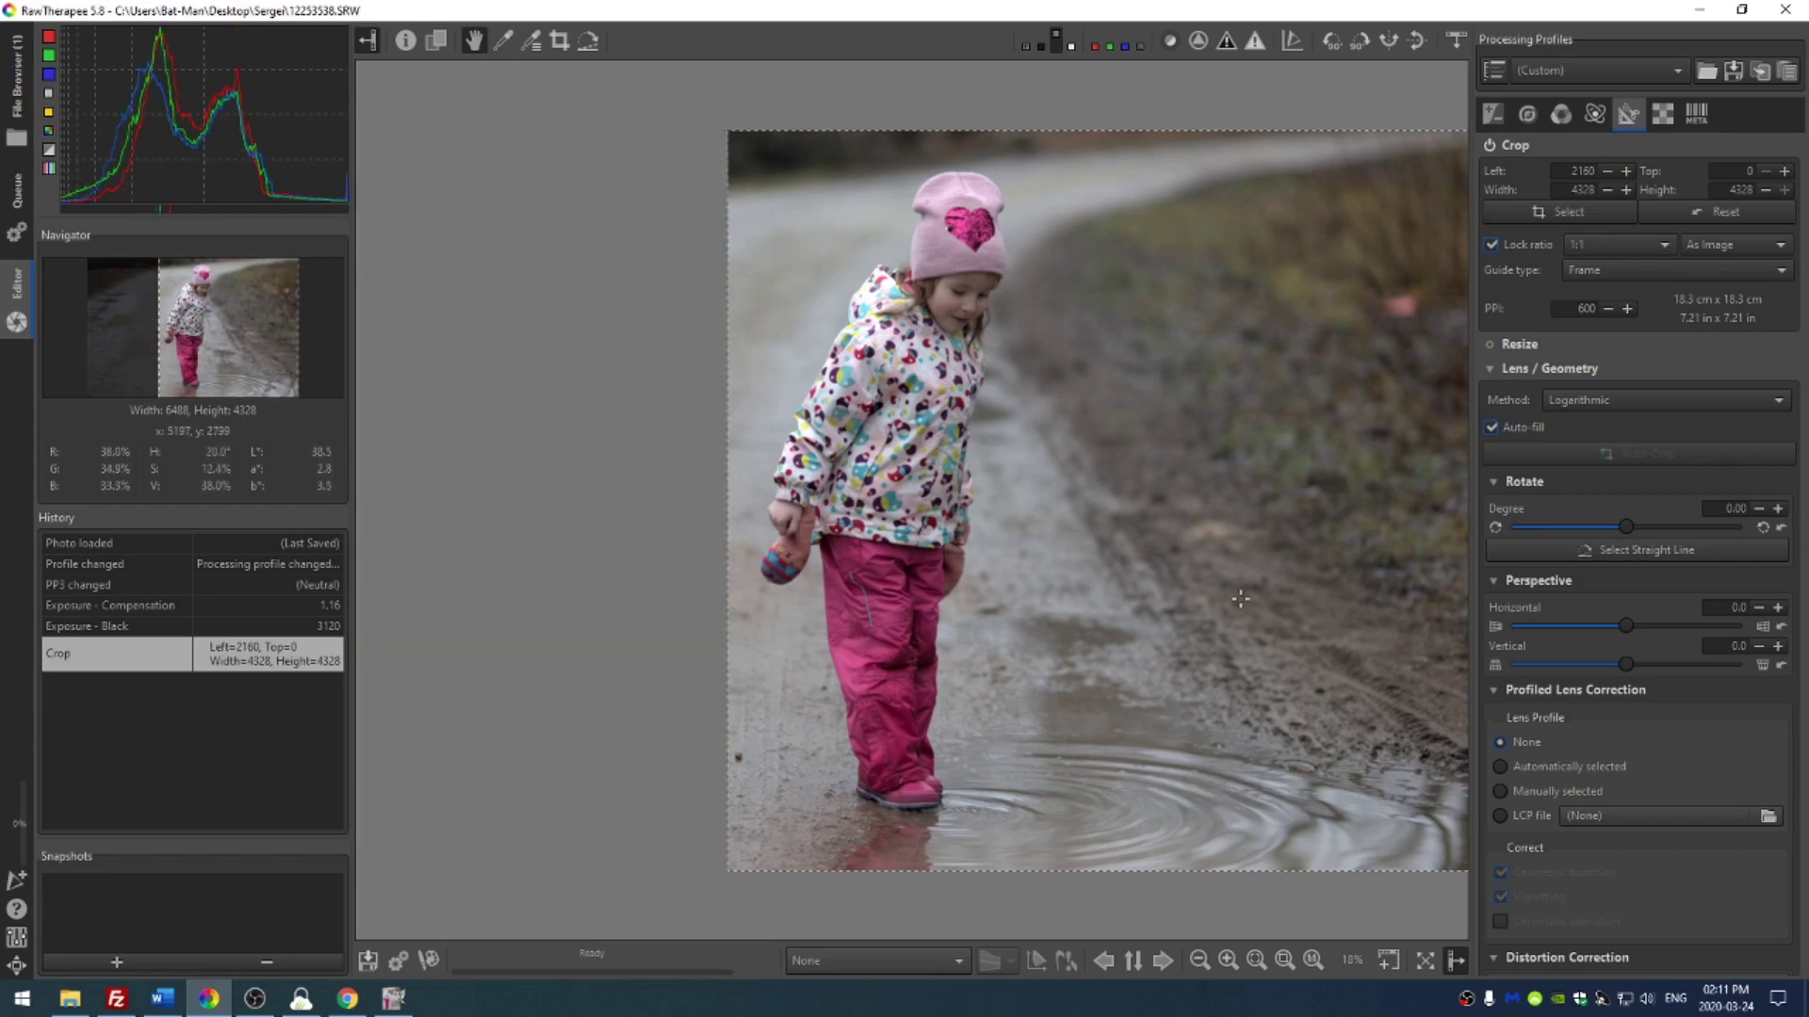
left_click(1285, 962)
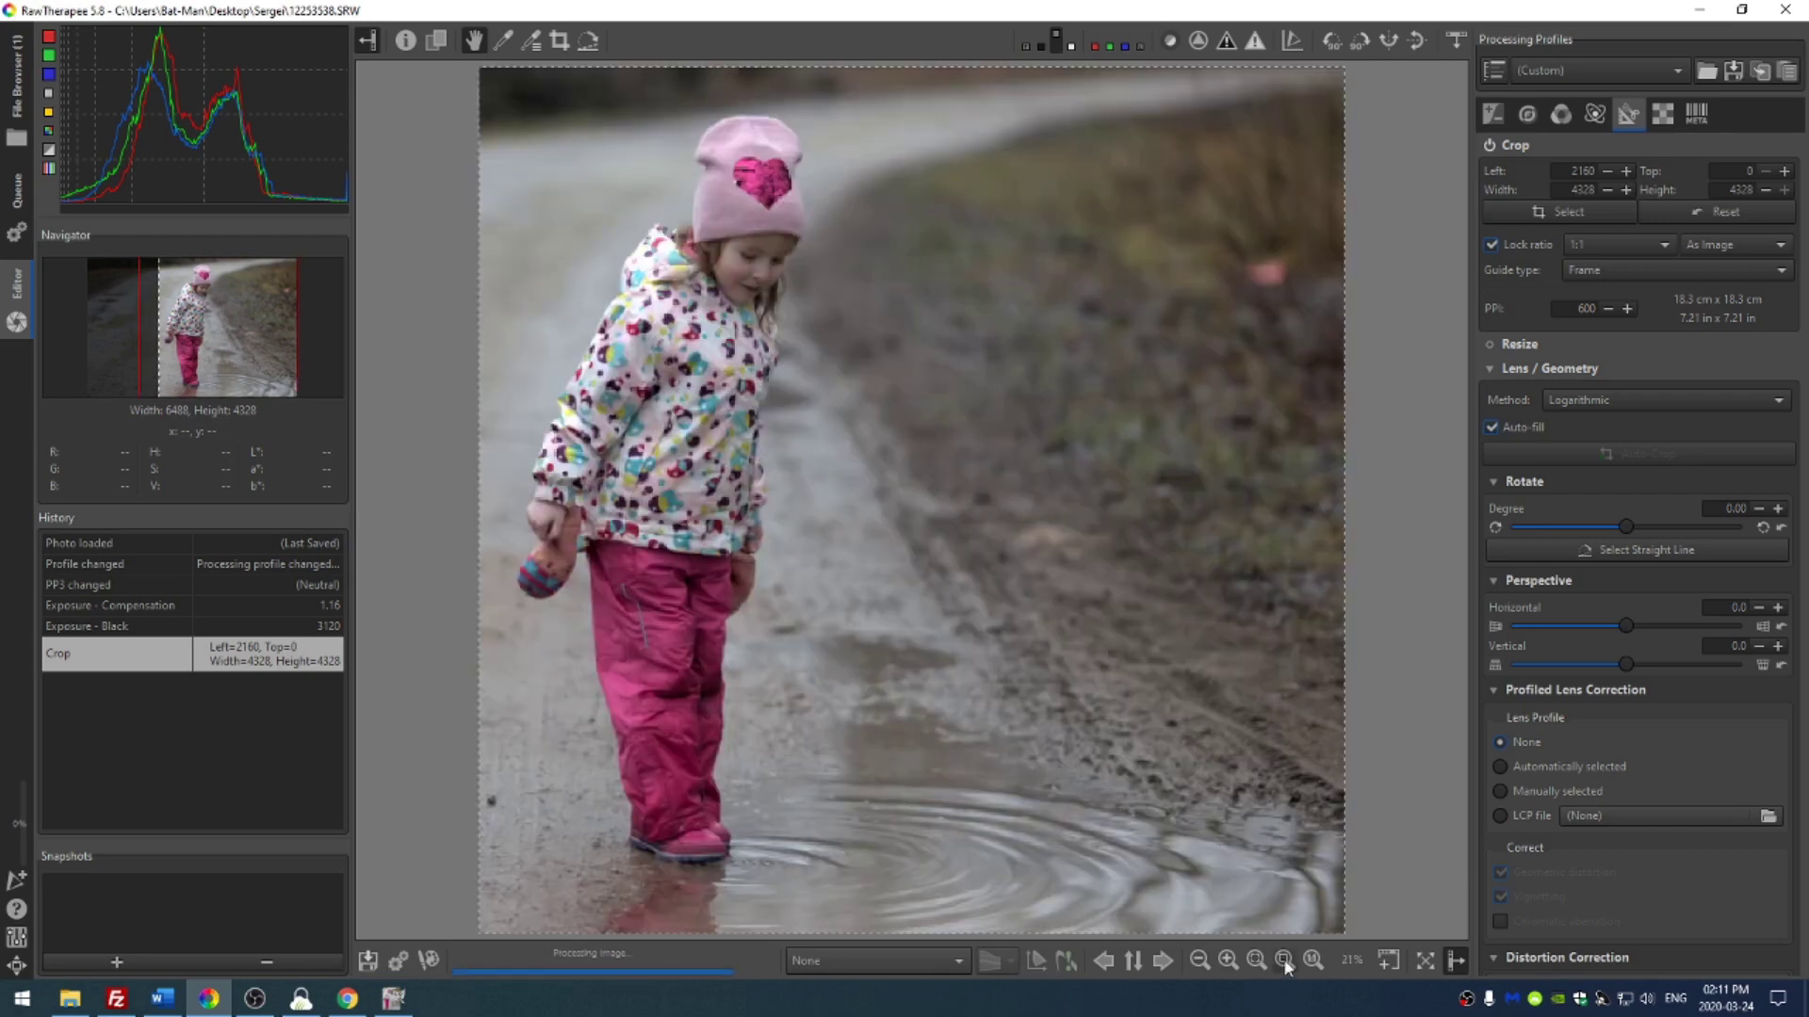
left_click(1563, 114)
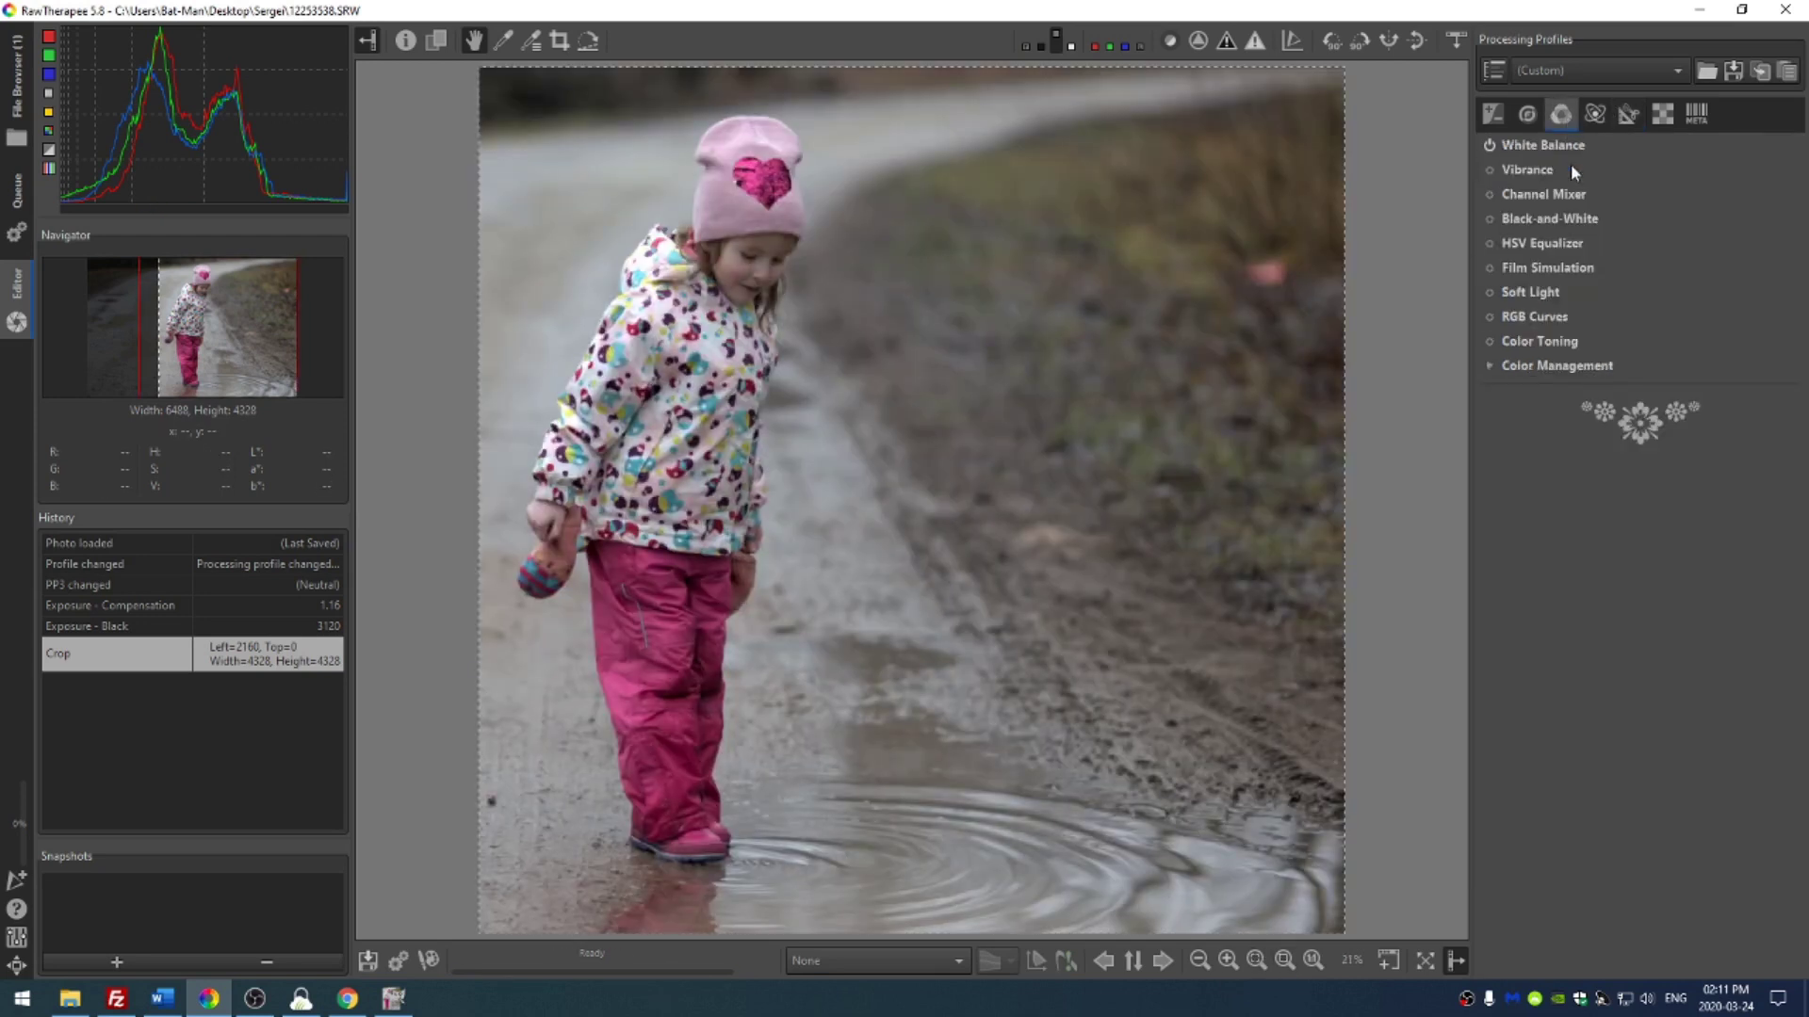
Step: Enable Black-and-White, try Luminance Equalizer and Channel Mixer, then keep the Desaturation method
left_click(1490, 219)
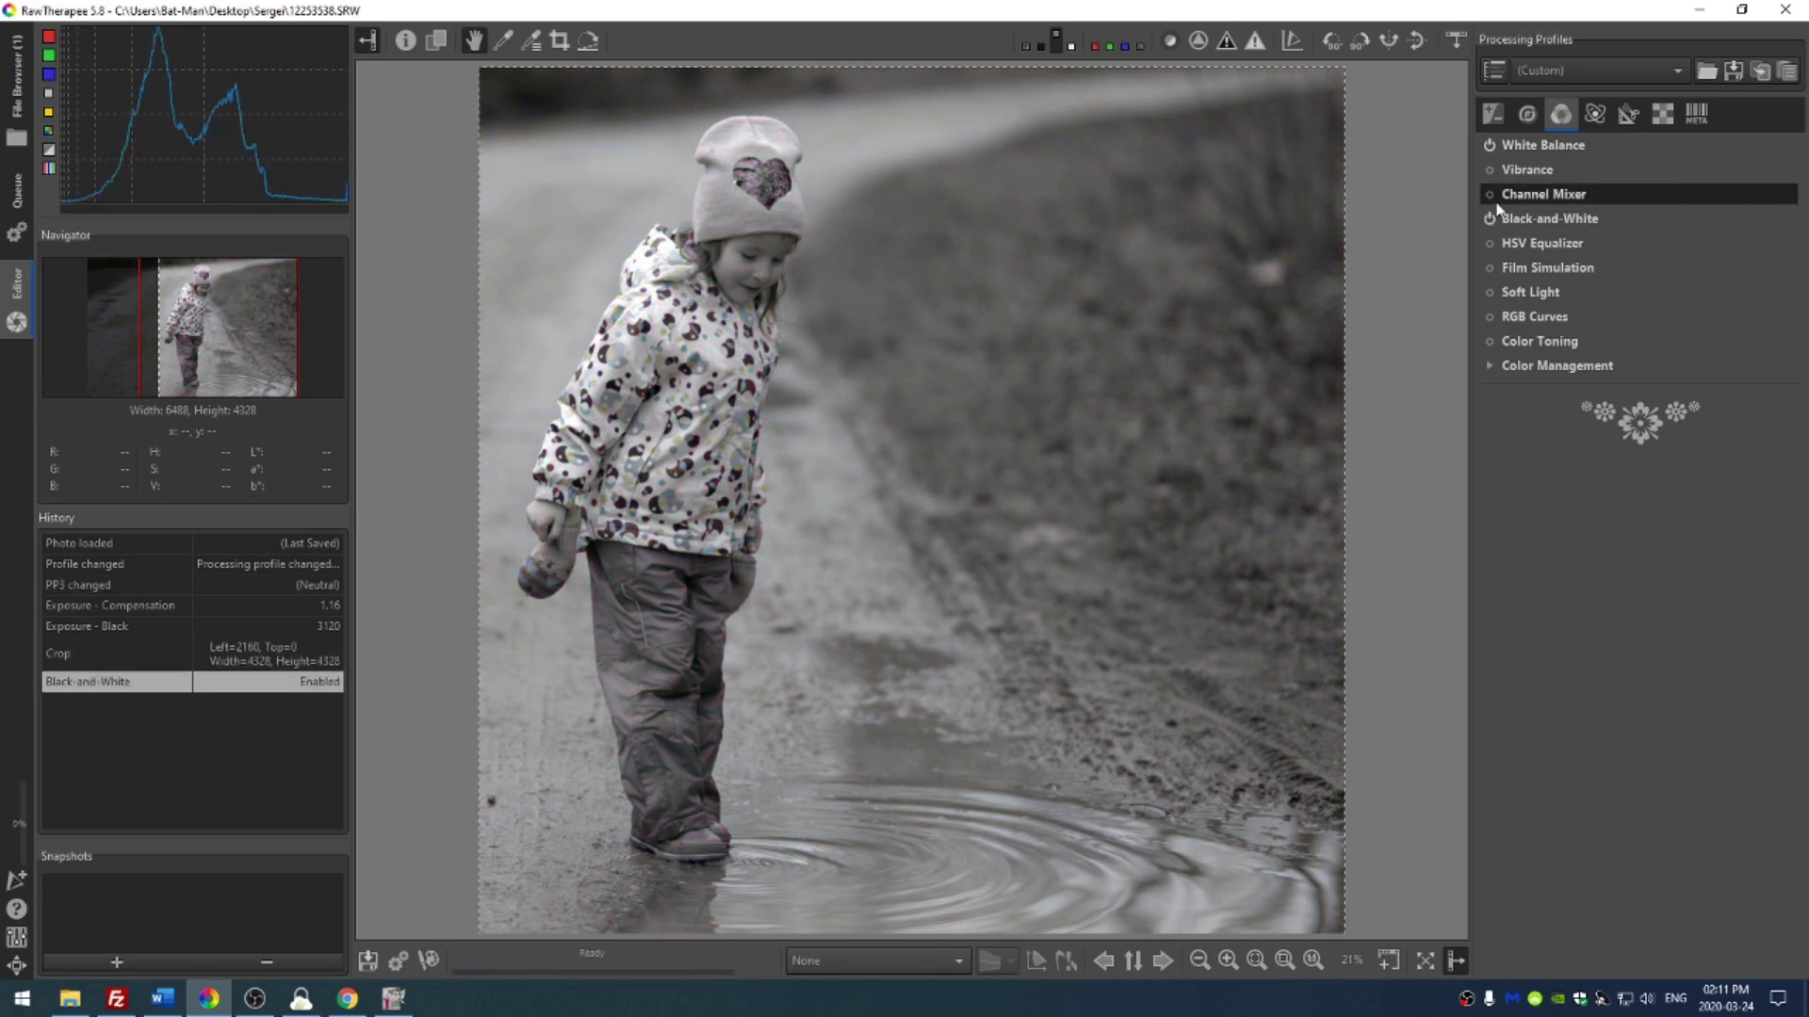
left_click(1529, 218)
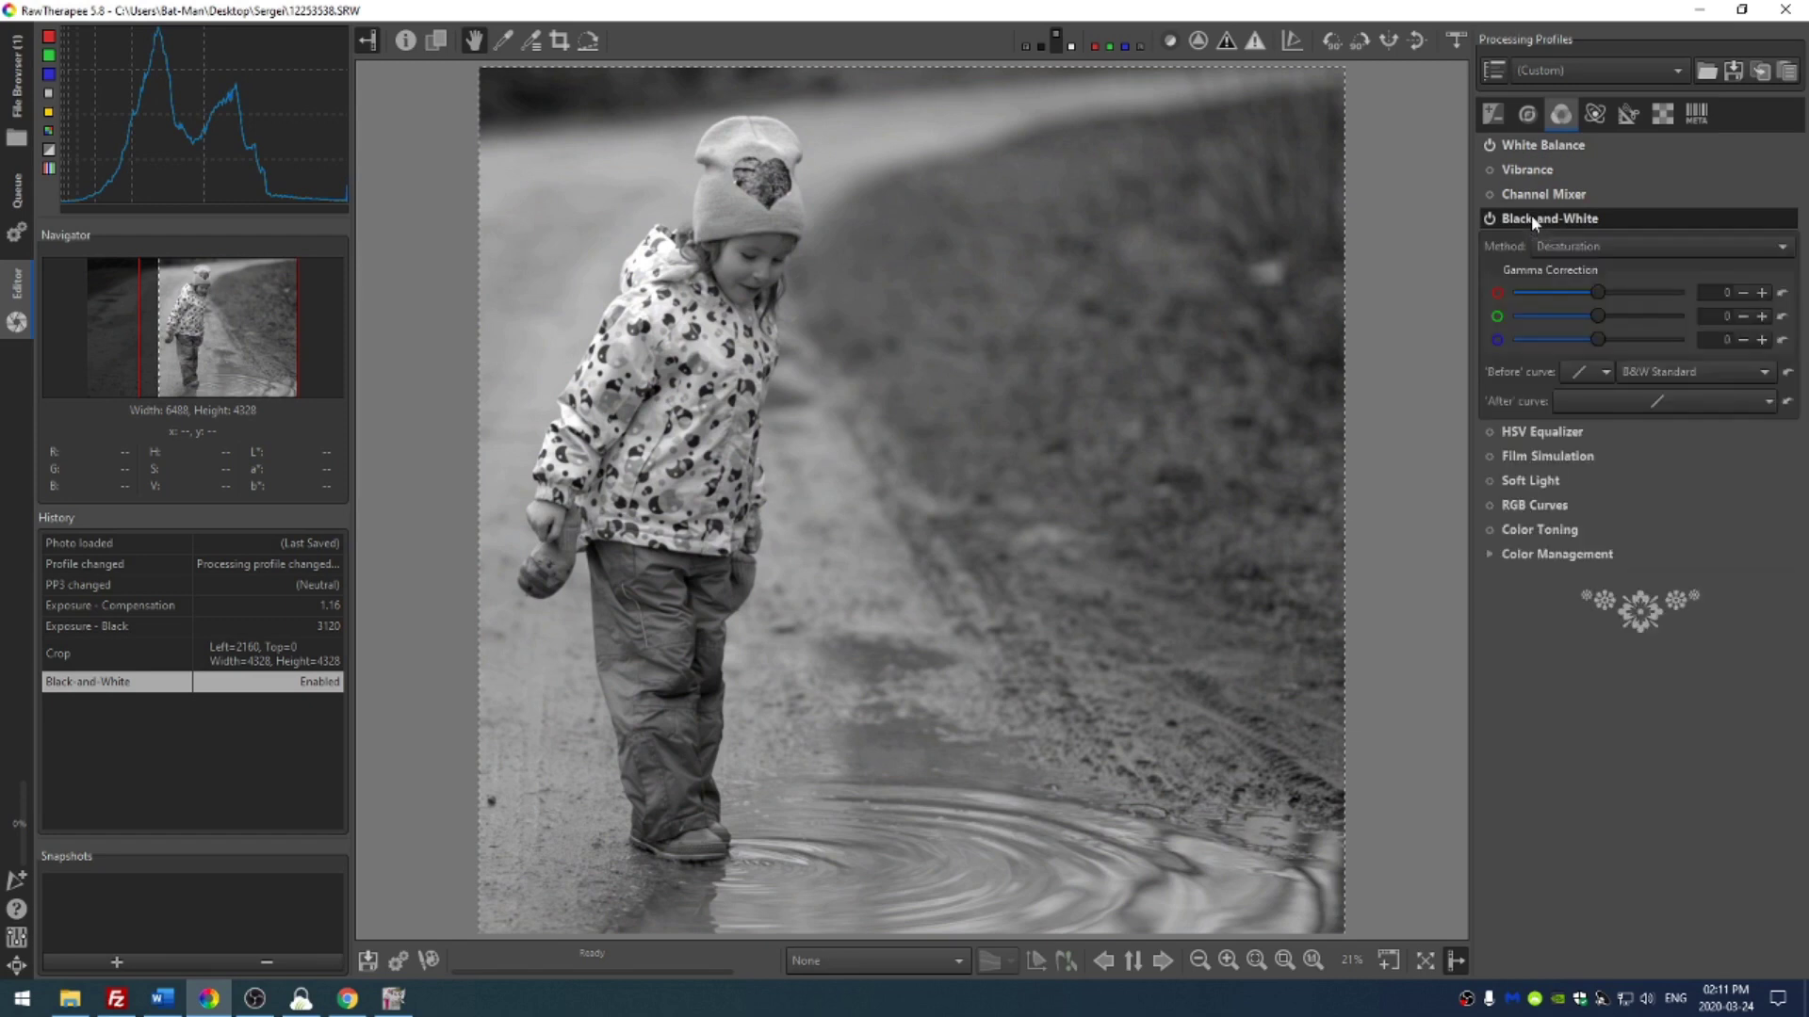
left_click(1583, 248)
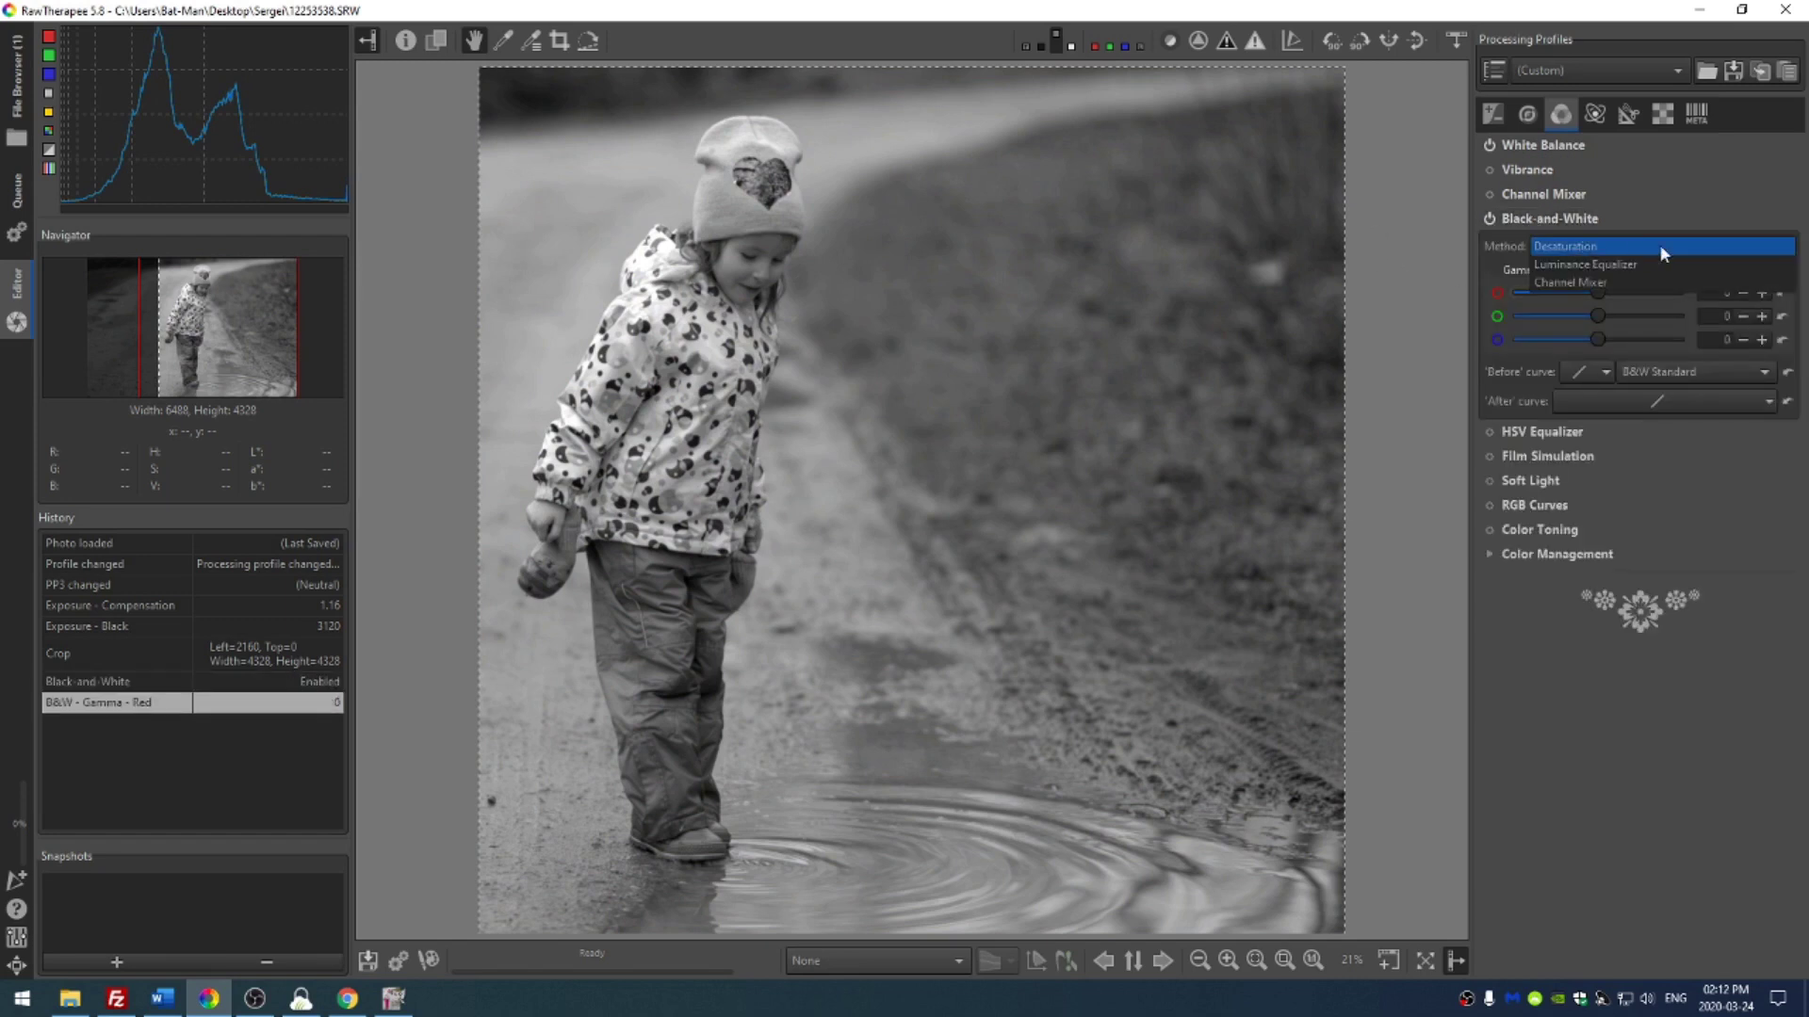
left_click(1613, 266)
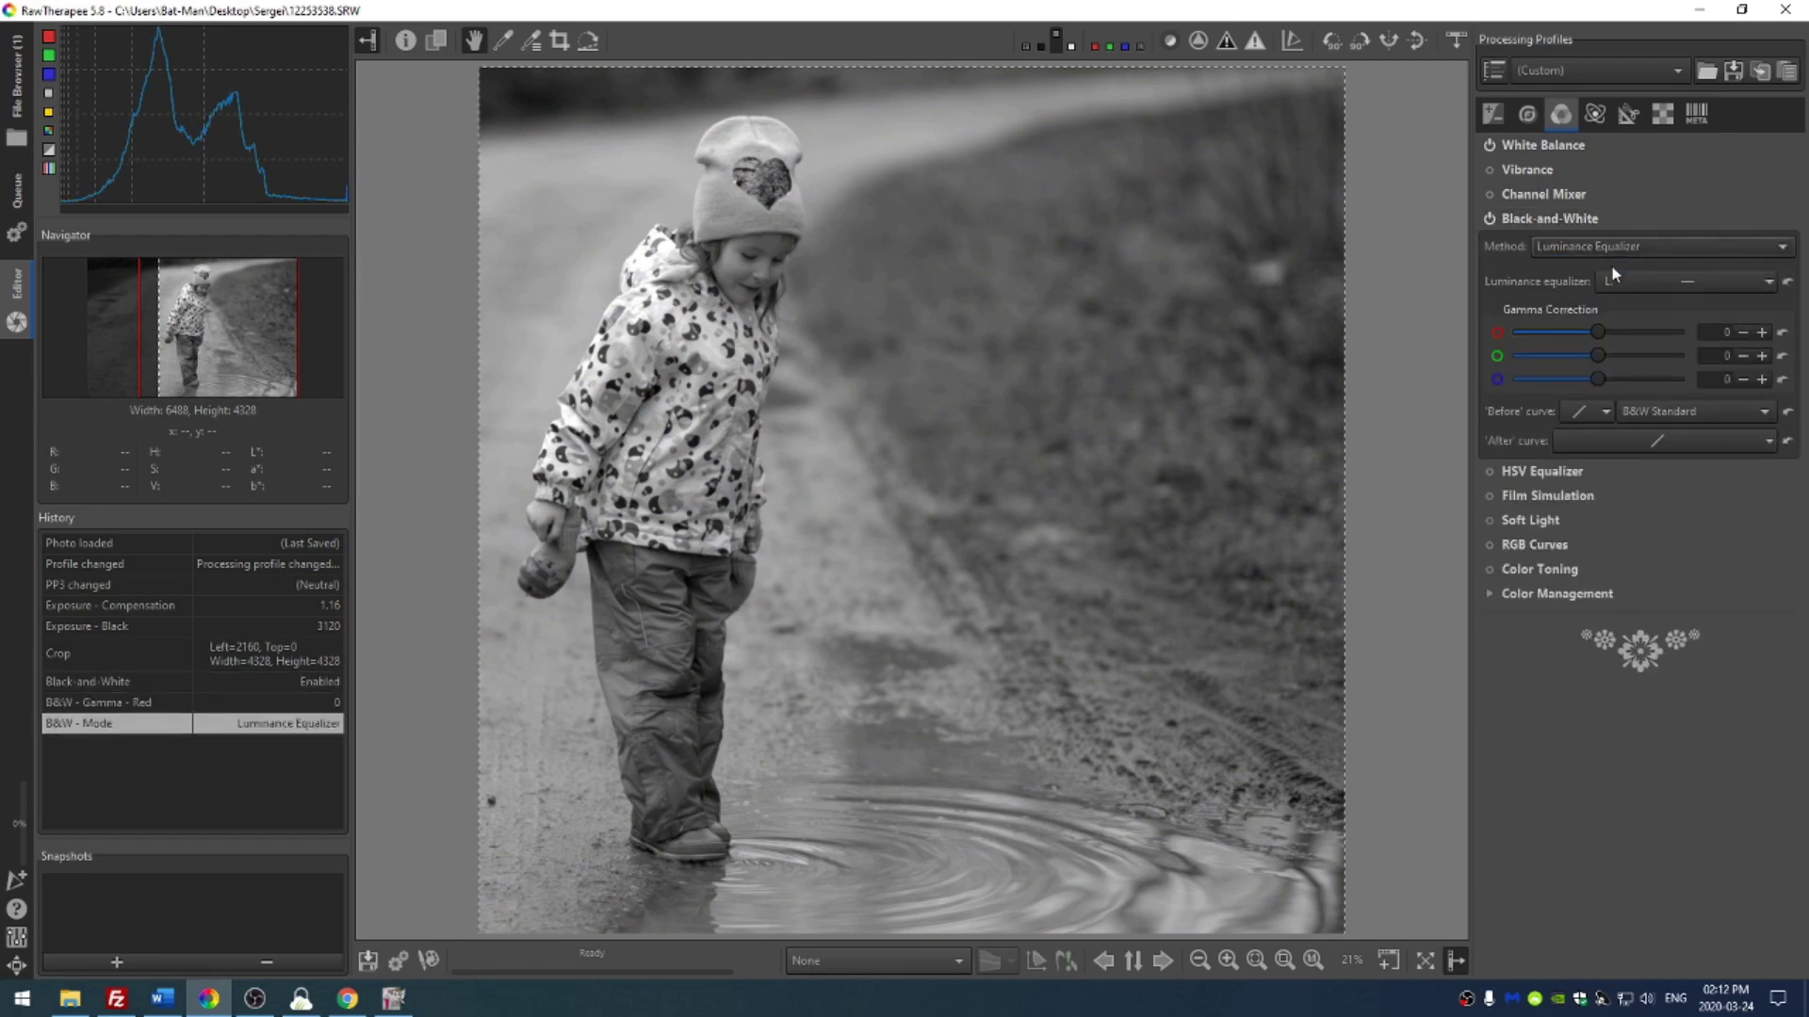
left_click(1612, 247)
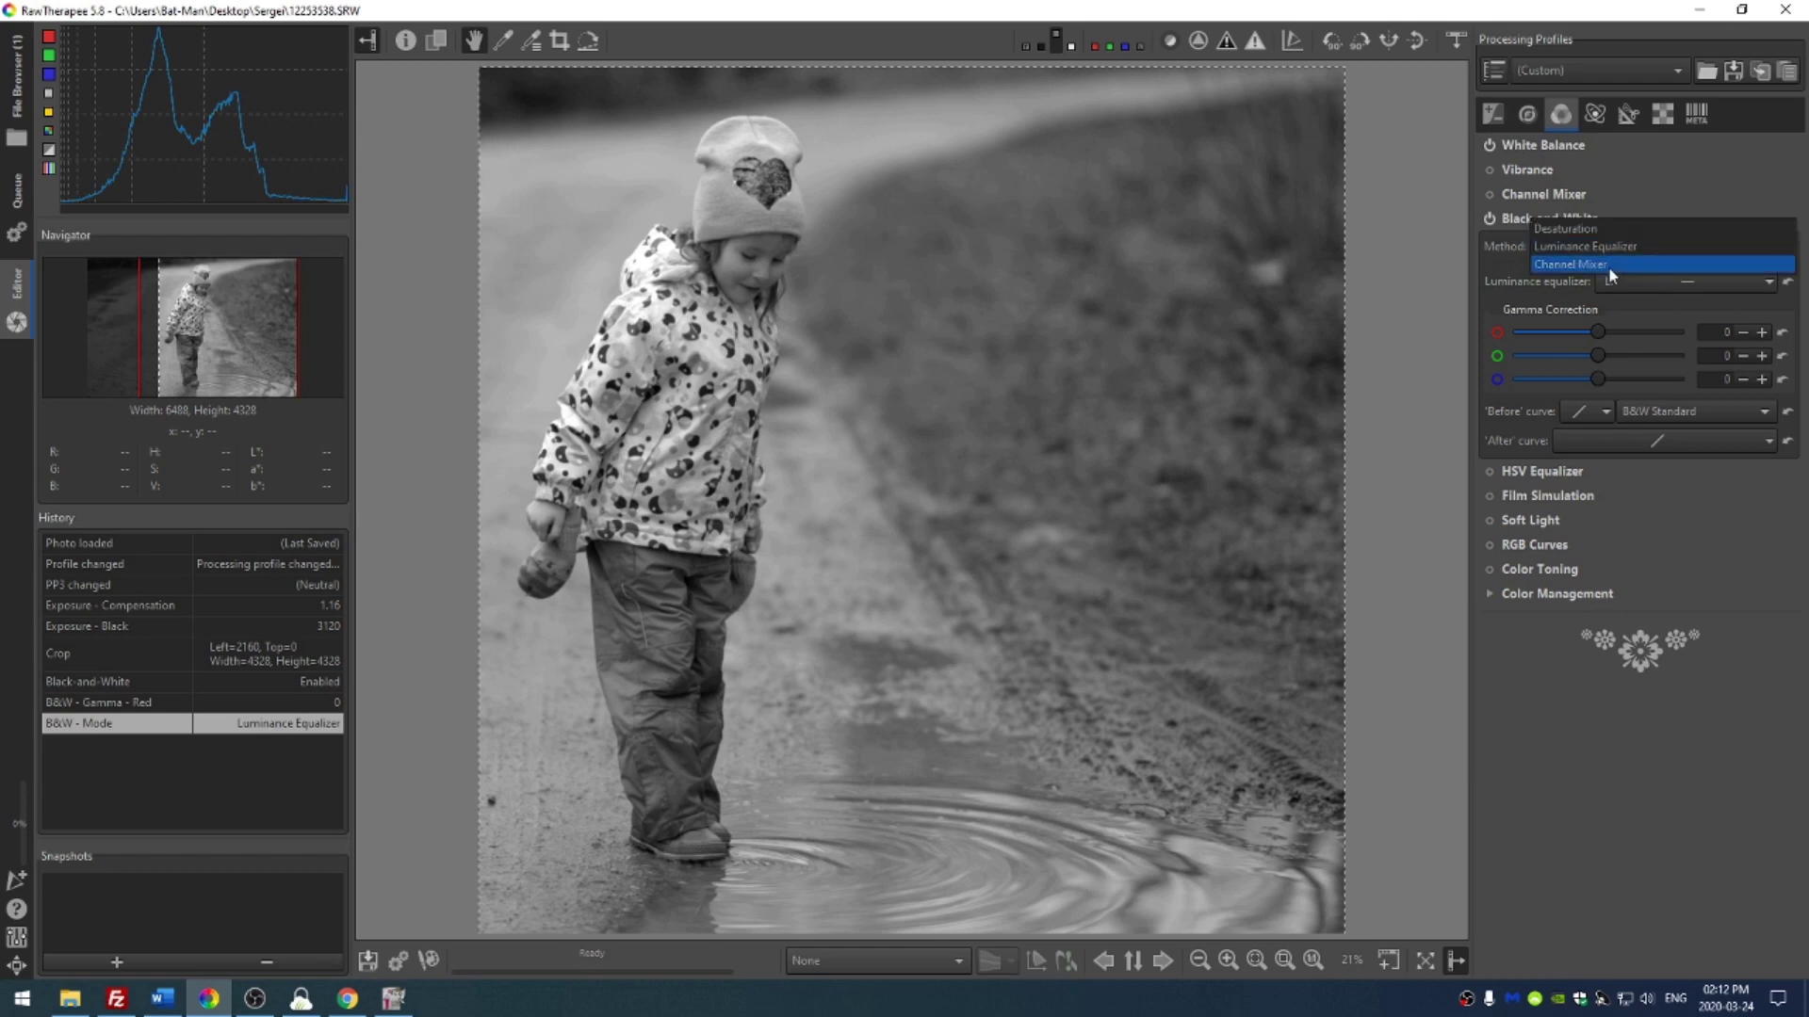
left_click(1609, 268)
left_click(1603, 247)
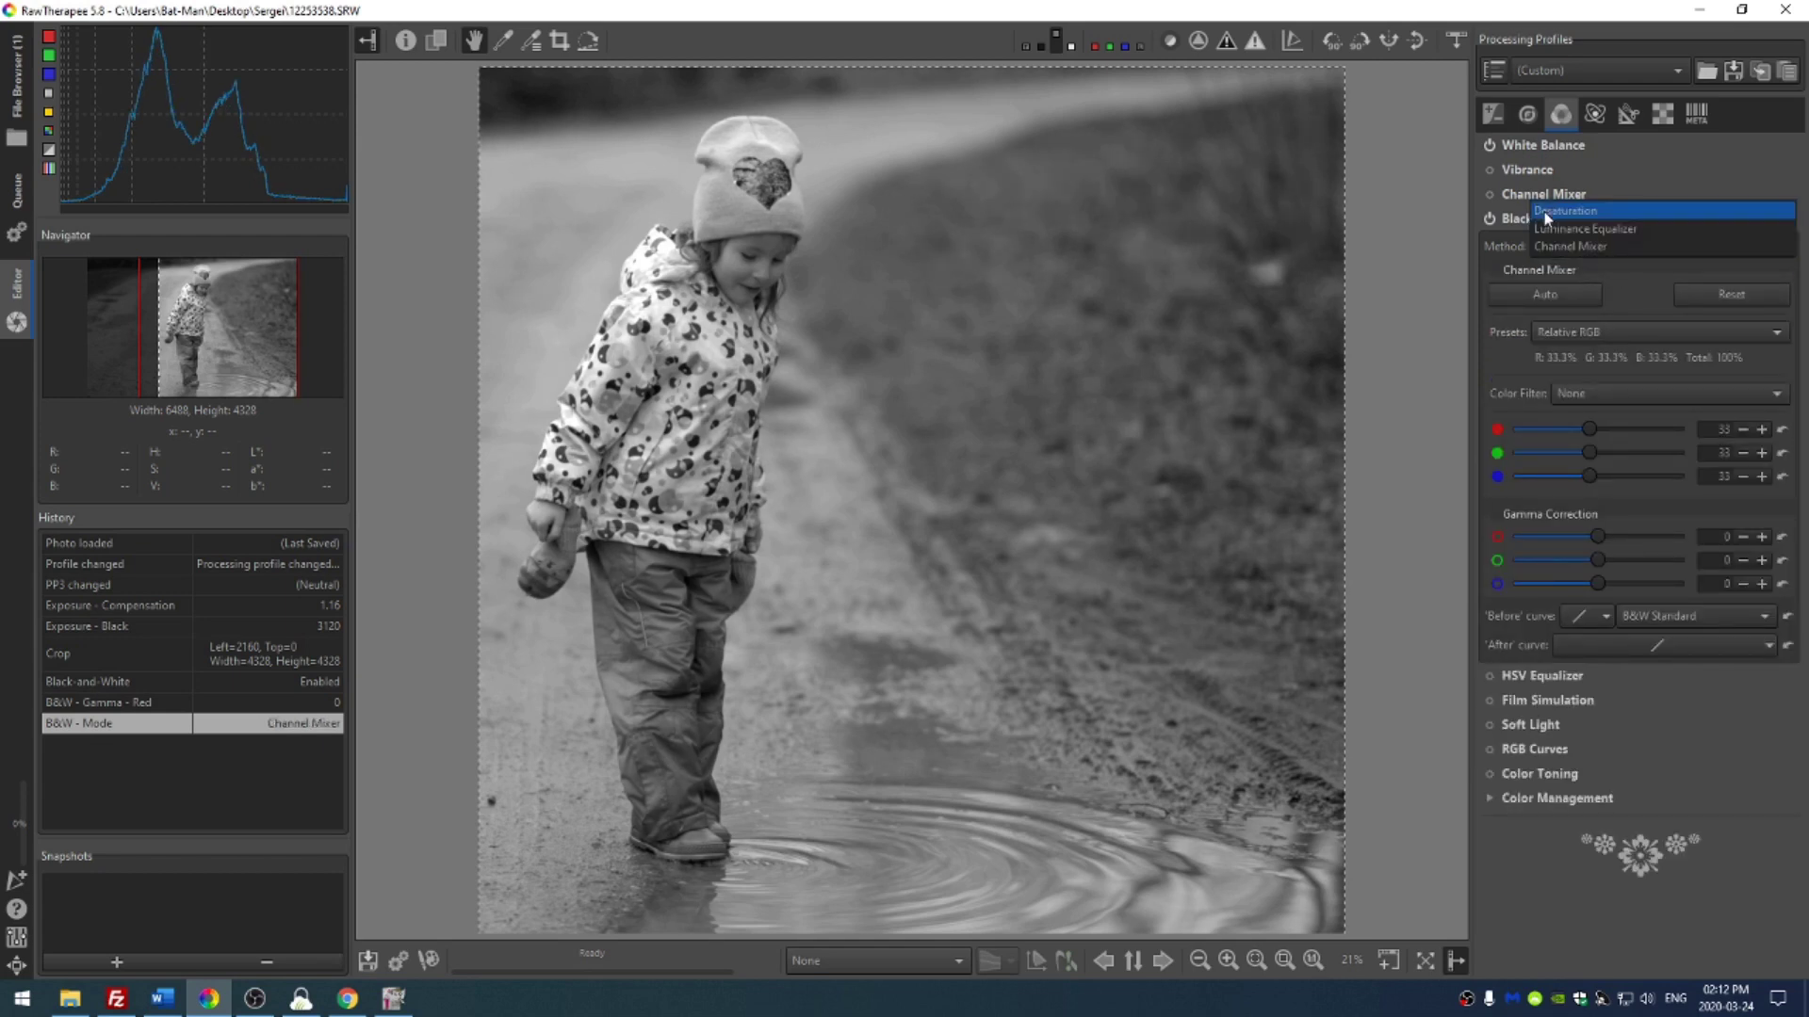
left_click(1601, 207)
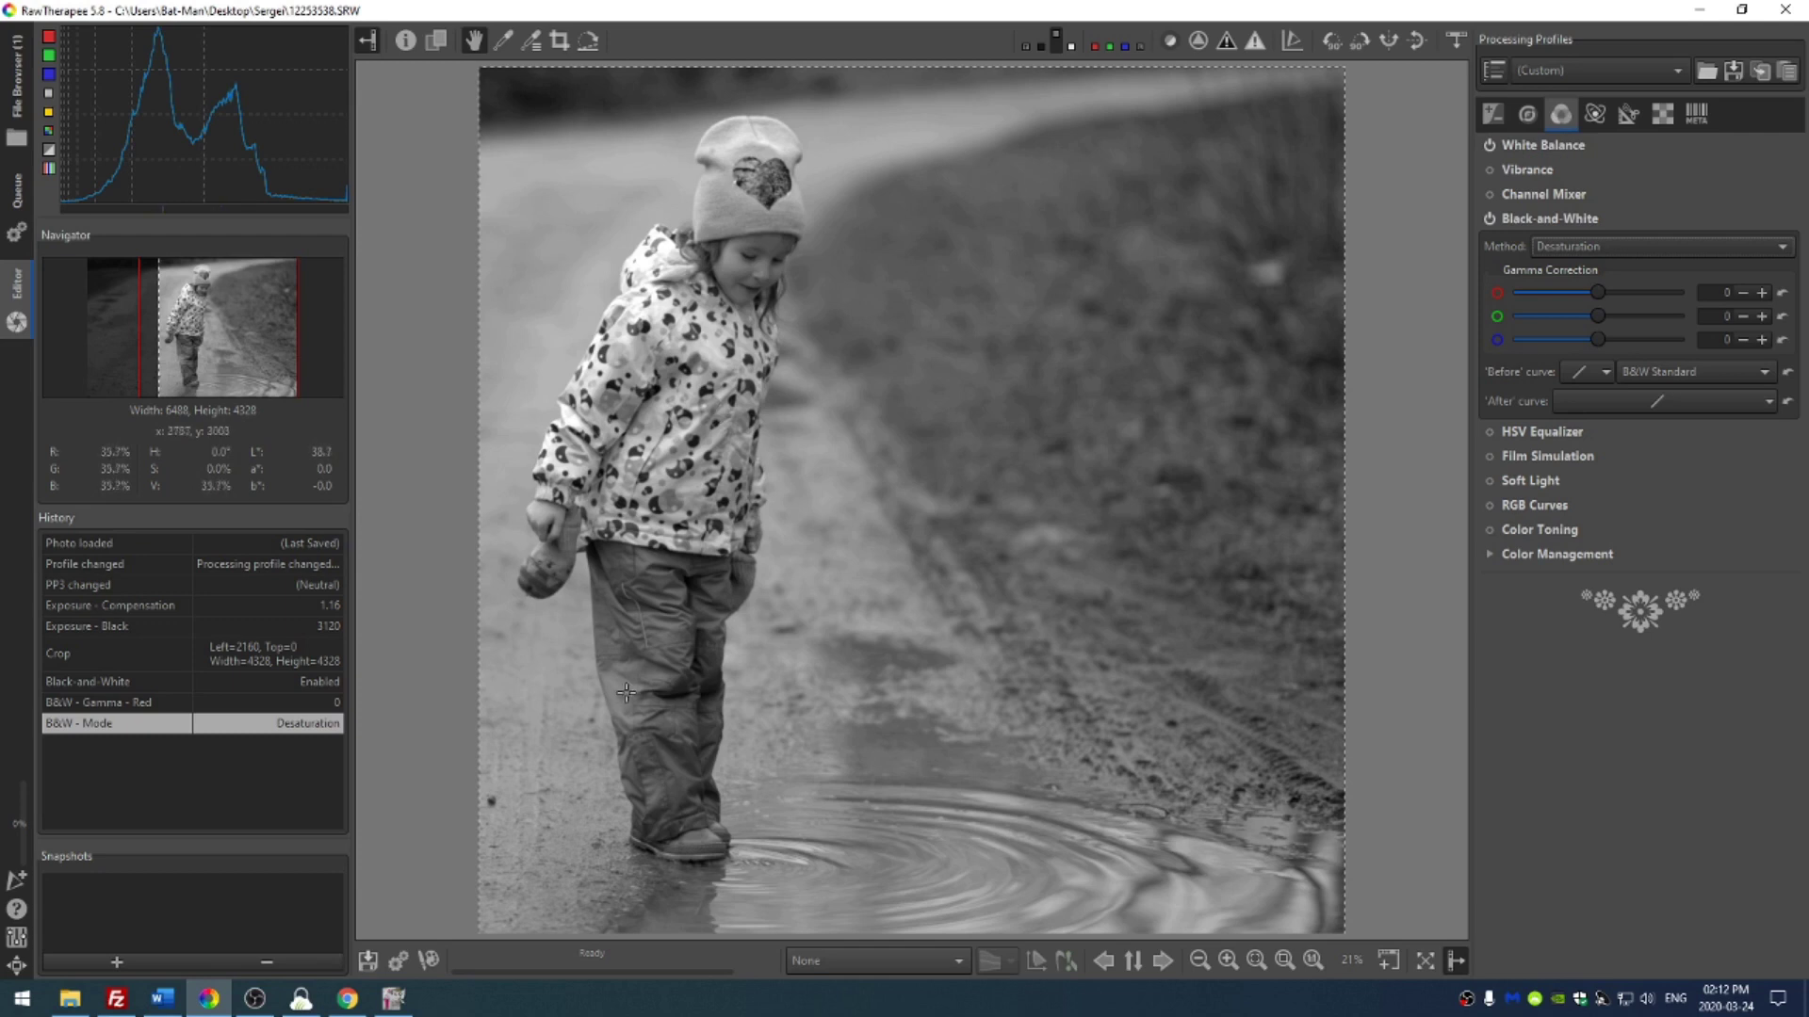
Step: Preview extreme red, green and blue gamma values, resetting each back to 0
left_click_drag(1598, 292, 1512, 287)
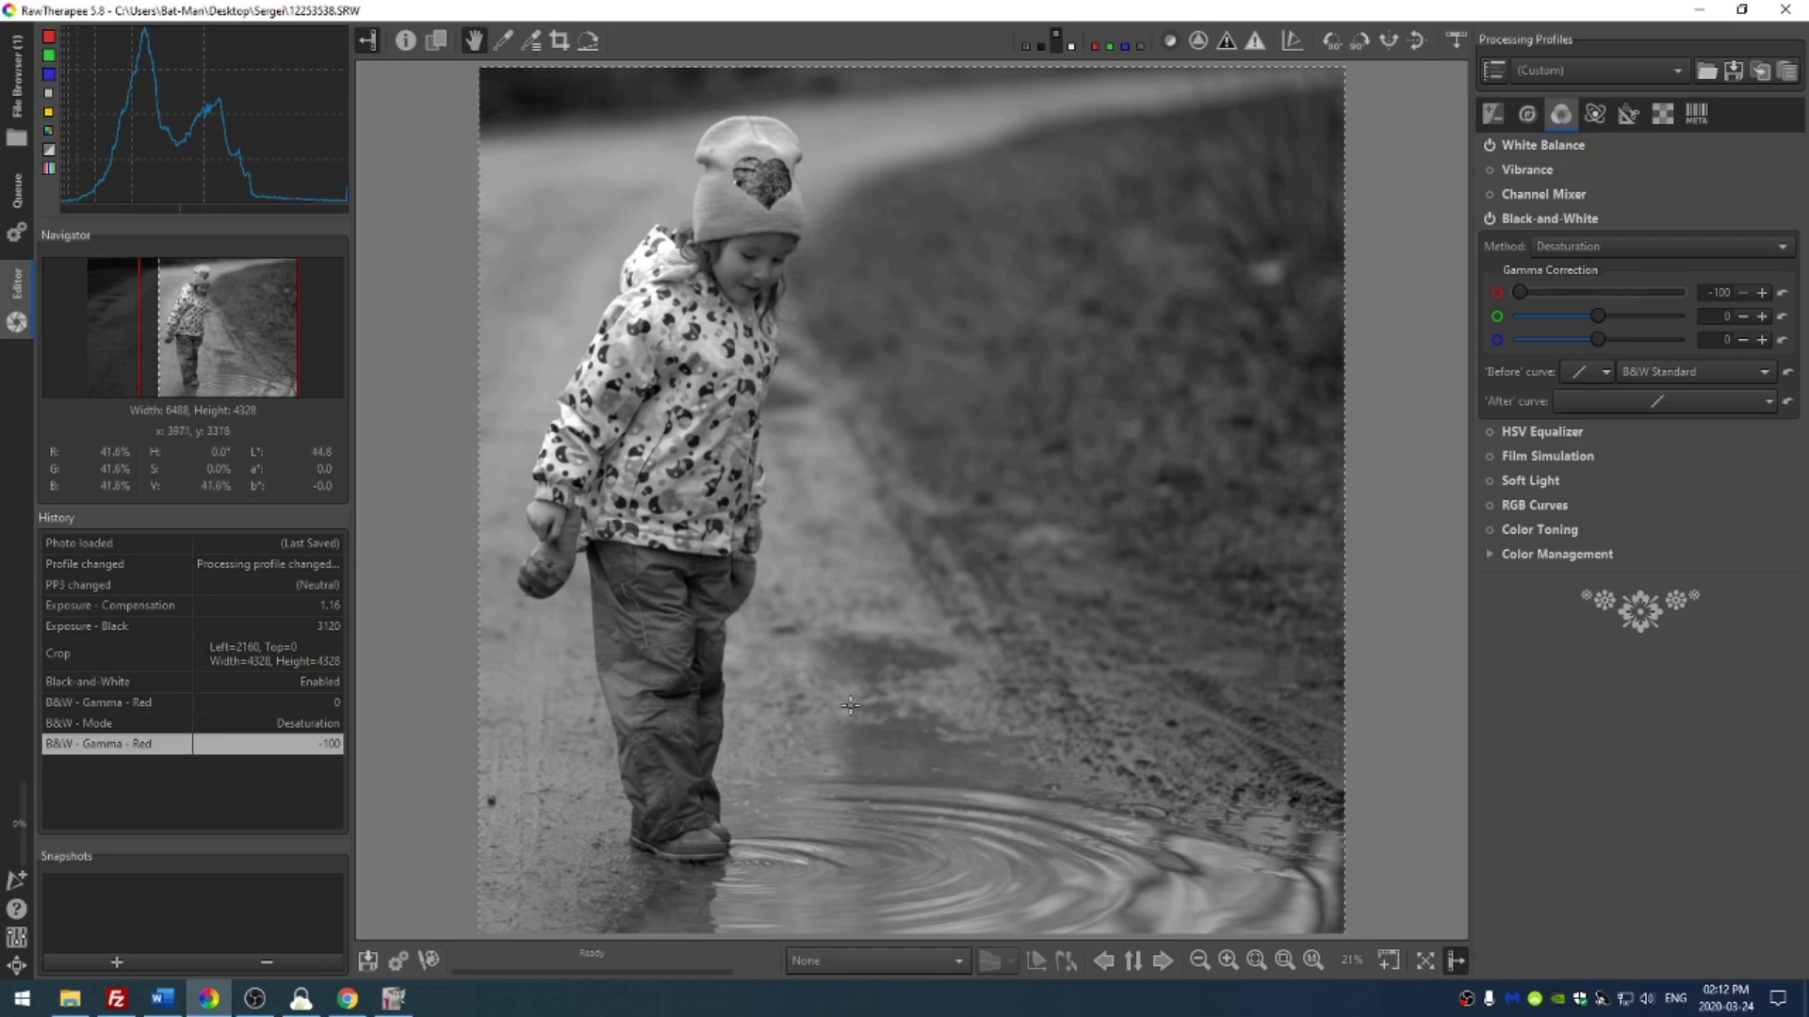
left_click(1586, 314)
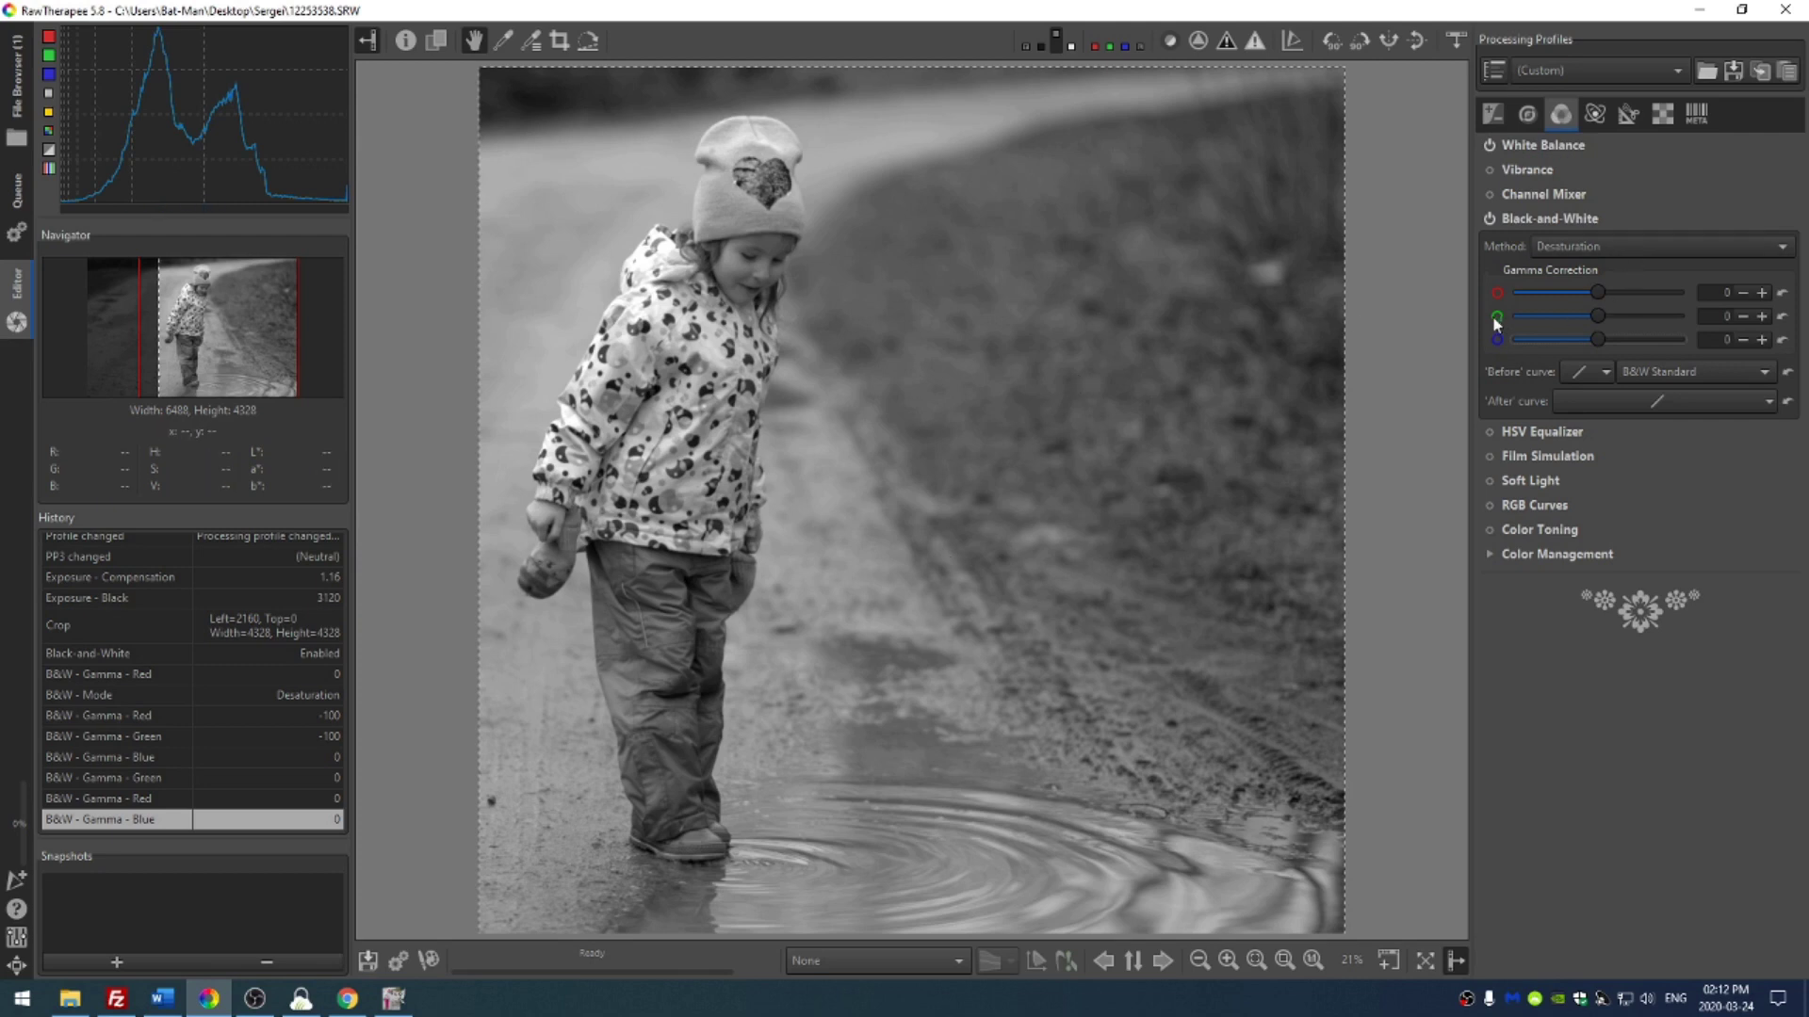
left_click_drag(1597, 316, 1511, 320)
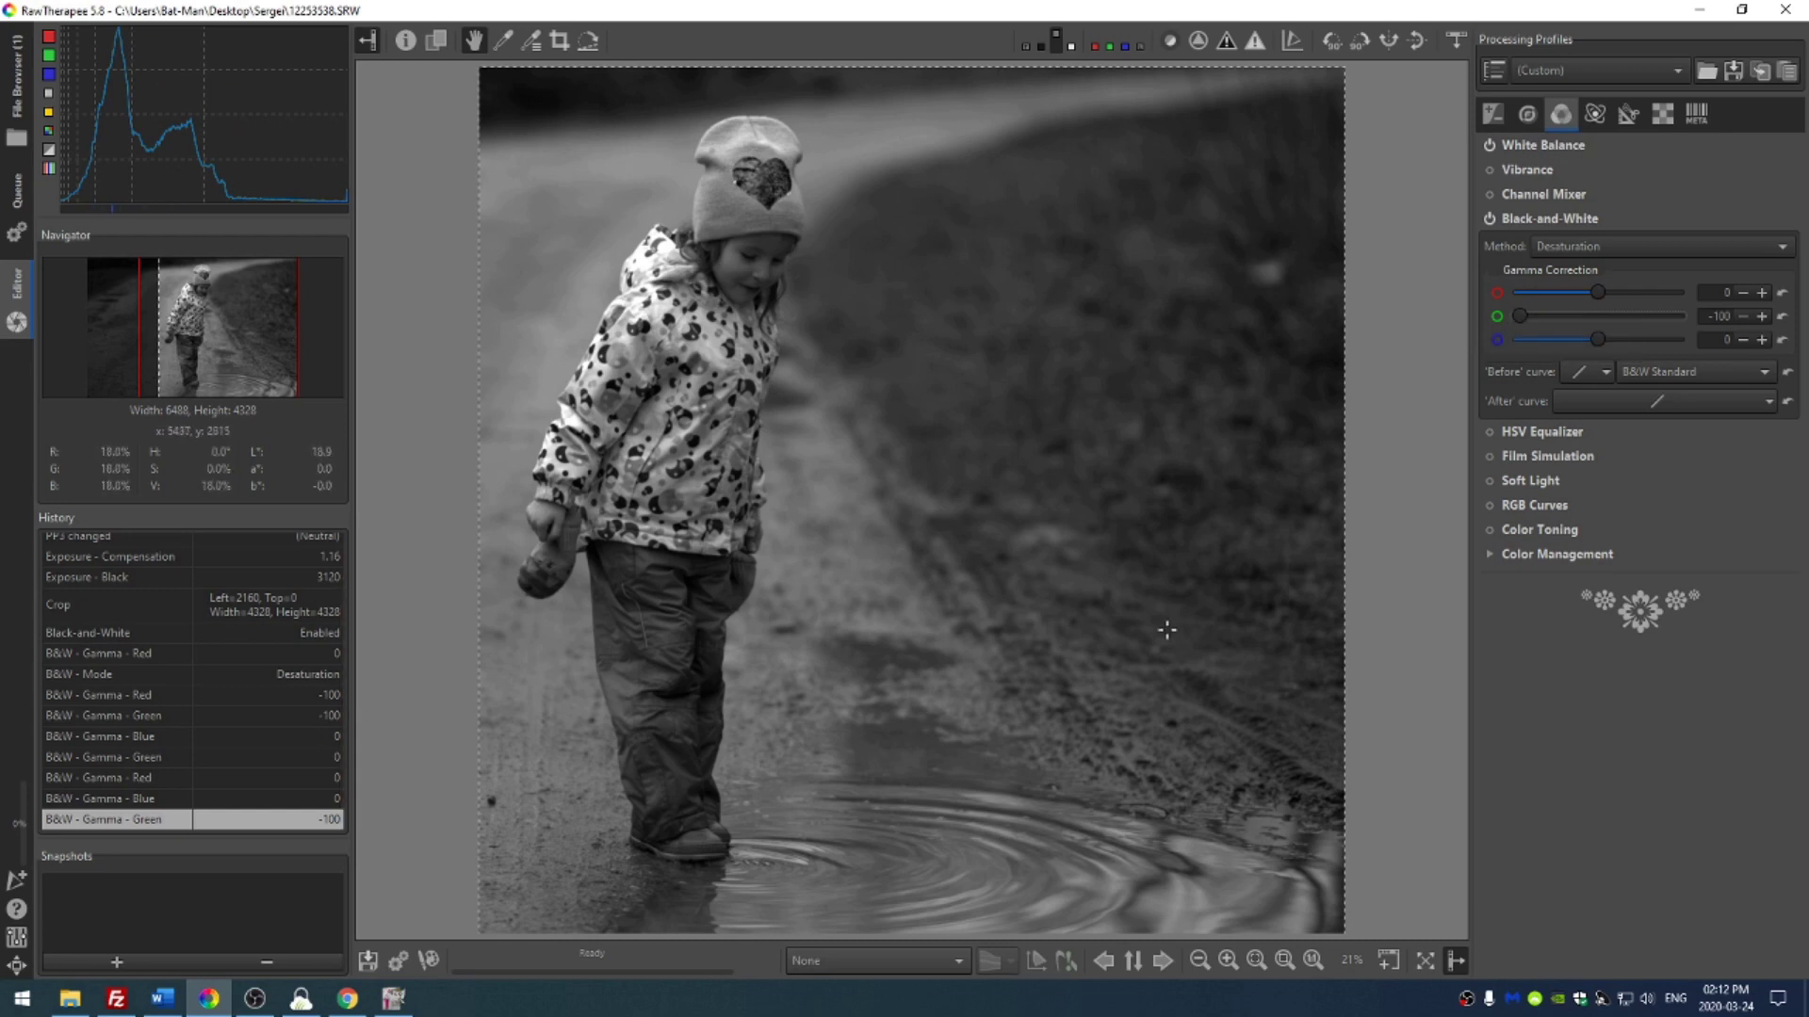
left_click(1683, 317)
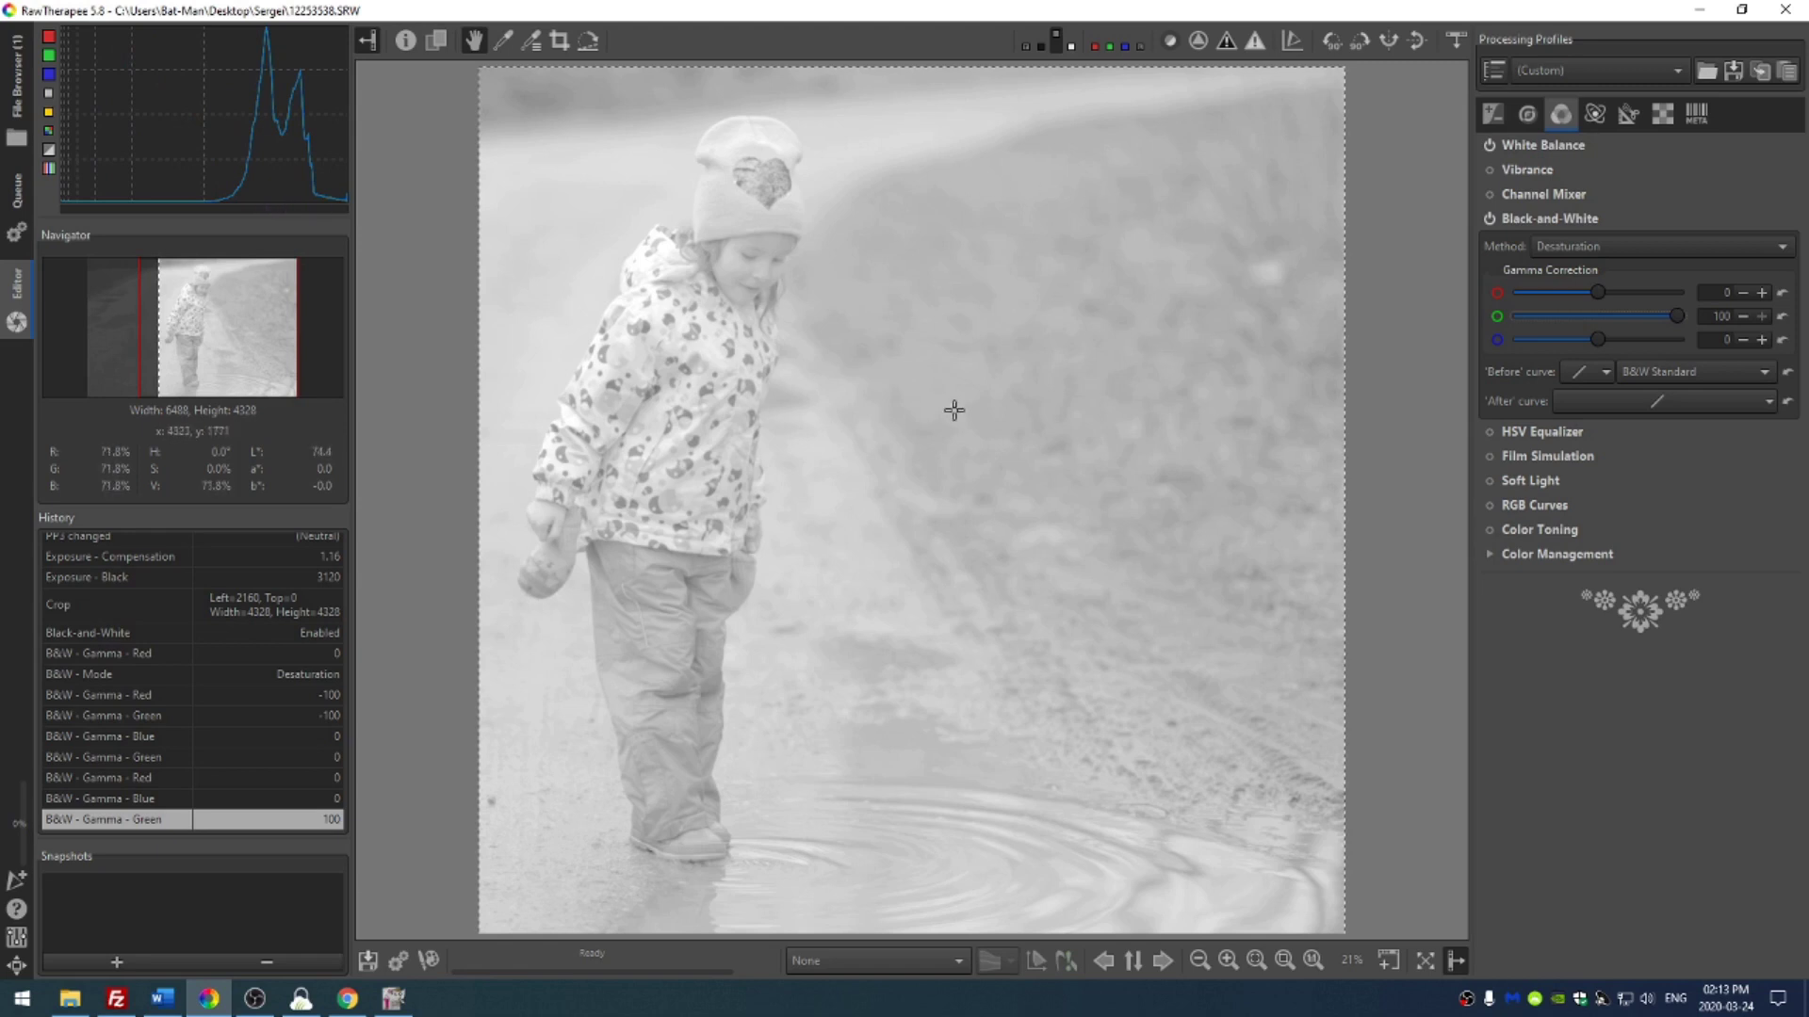
left_click(1596, 315)
left_click_drag(1522, 339, 1409, 341)
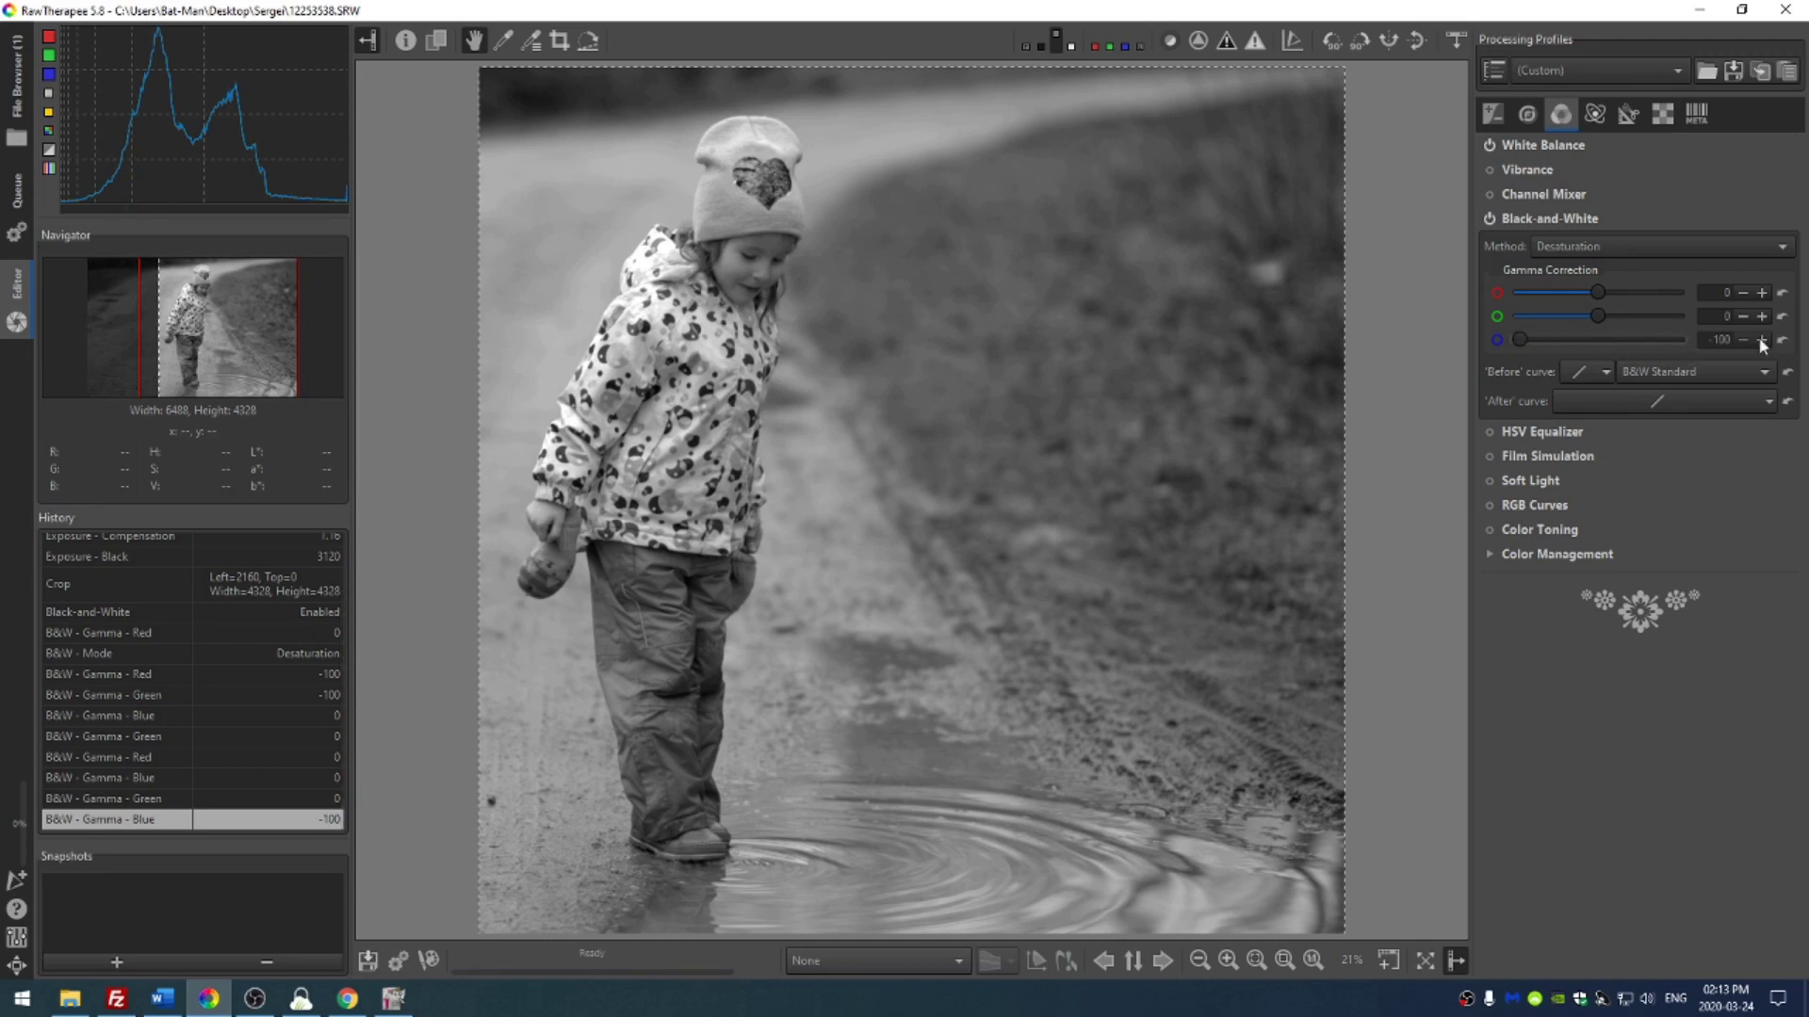
left_click(1783, 339)
Step: Settle on red gamma 47 and green gamma -25, comparing against the colour version
left_click_drag(1607, 315, 1580, 315)
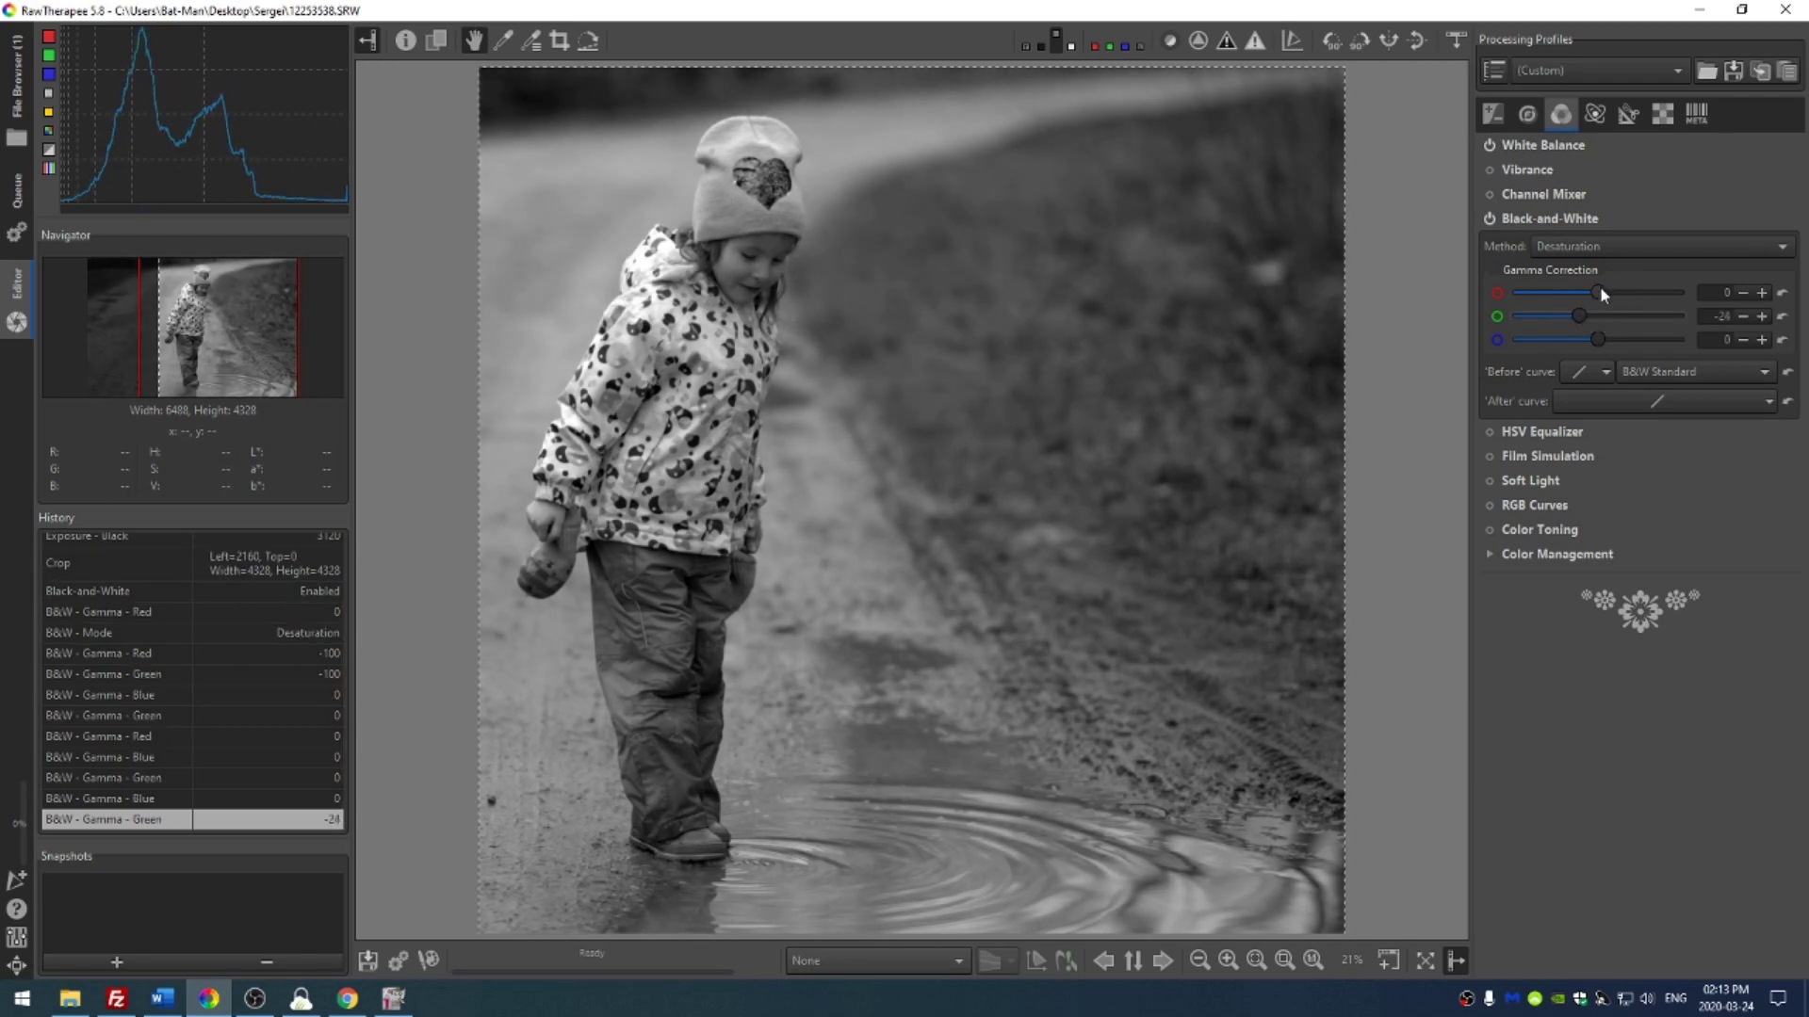
left_click_drag(1622, 296, 1632, 300)
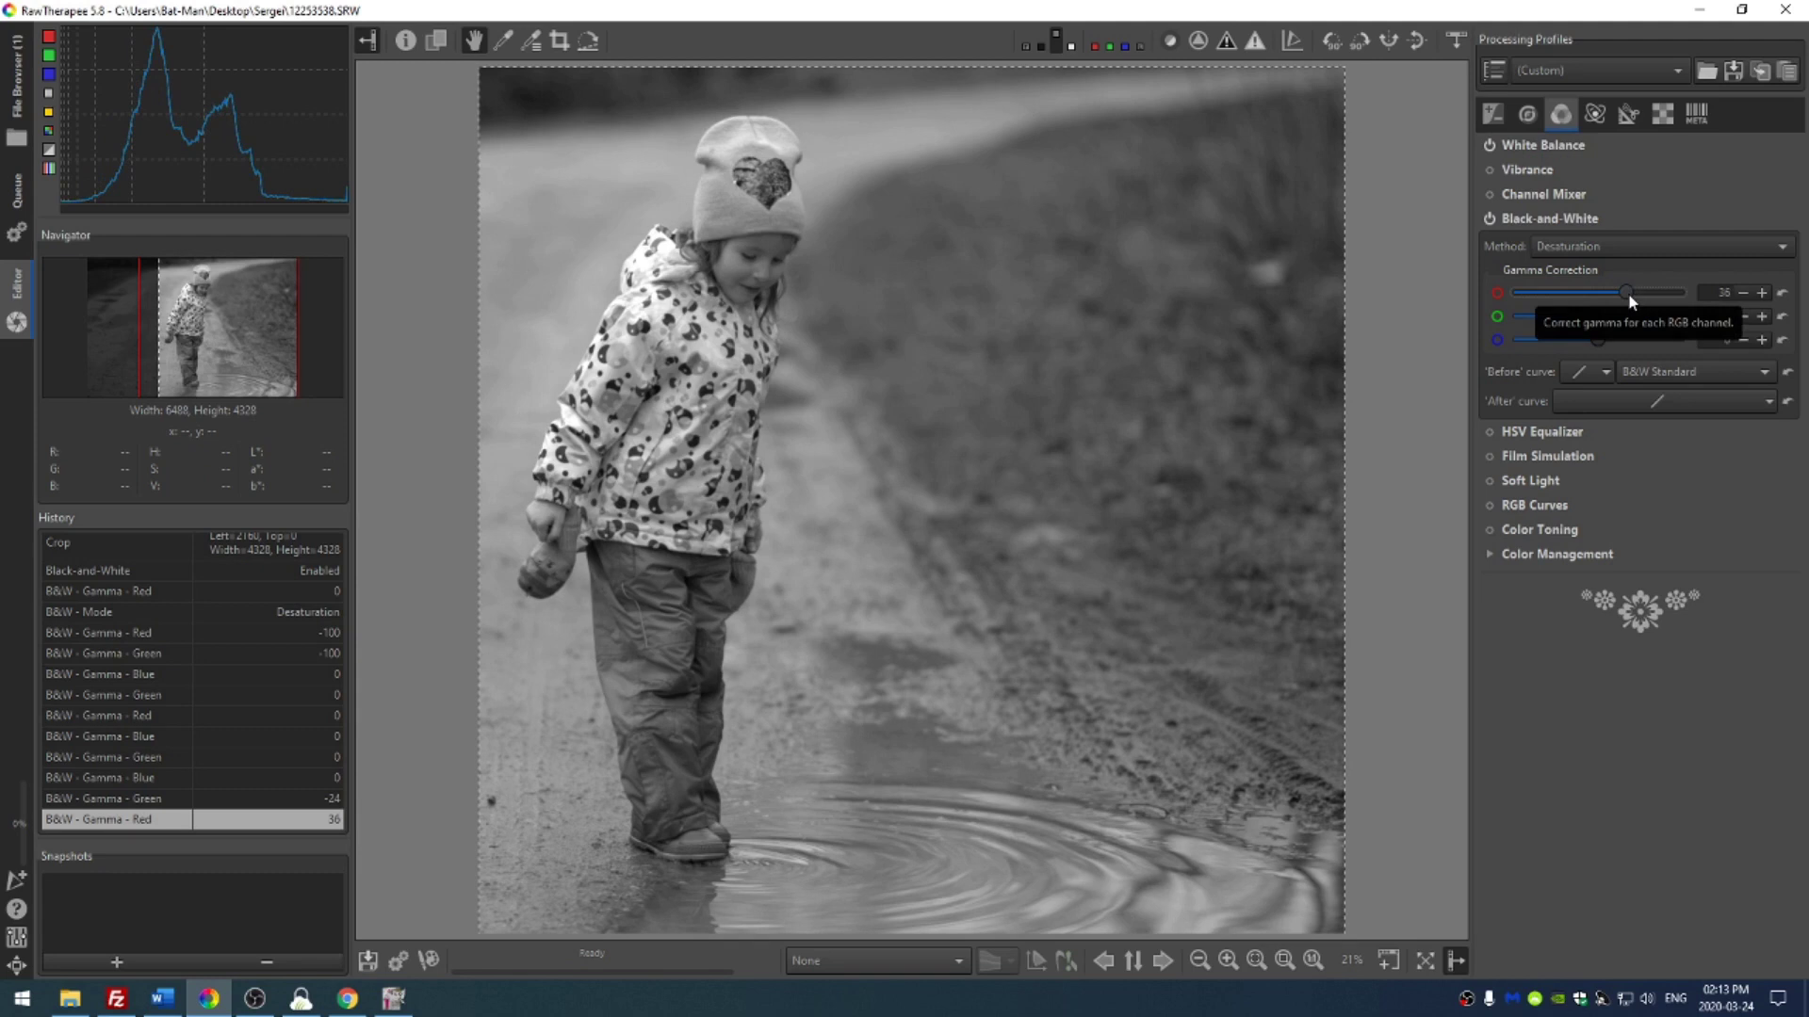
left_click(1490, 219)
left_click(1489, 219)
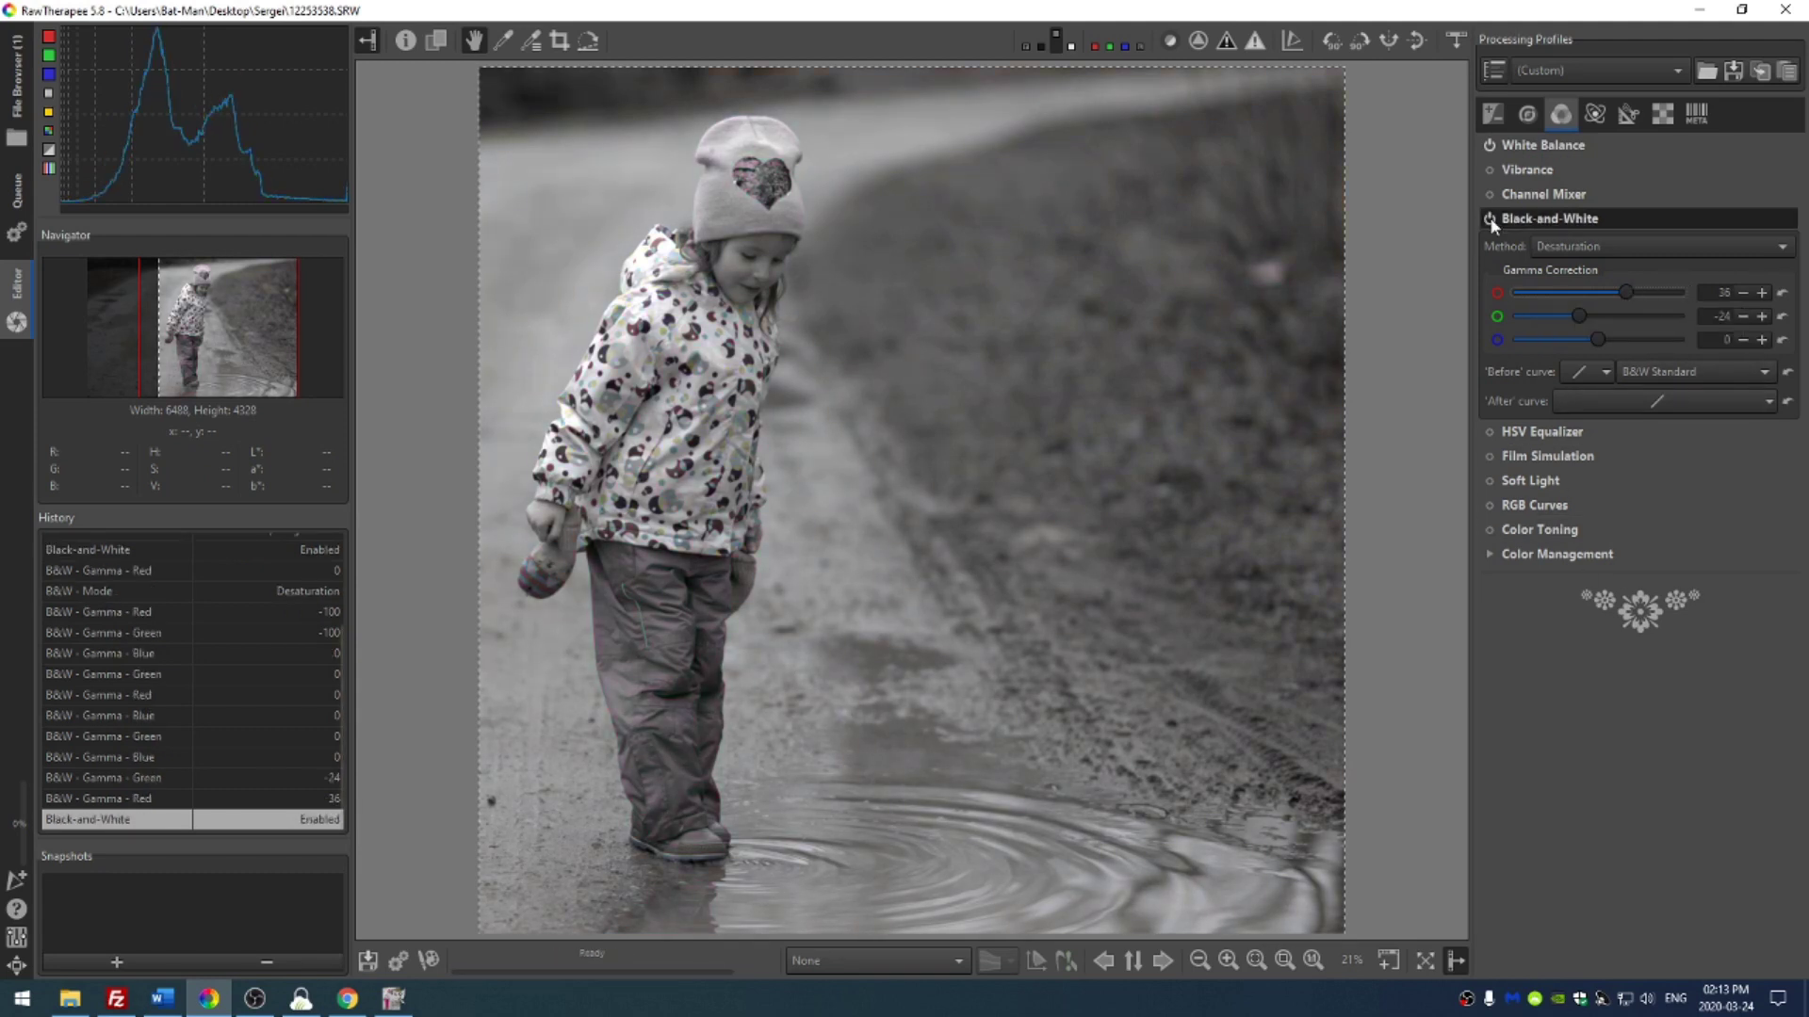
left_click(1489, 219)
left_click(1489, 219)
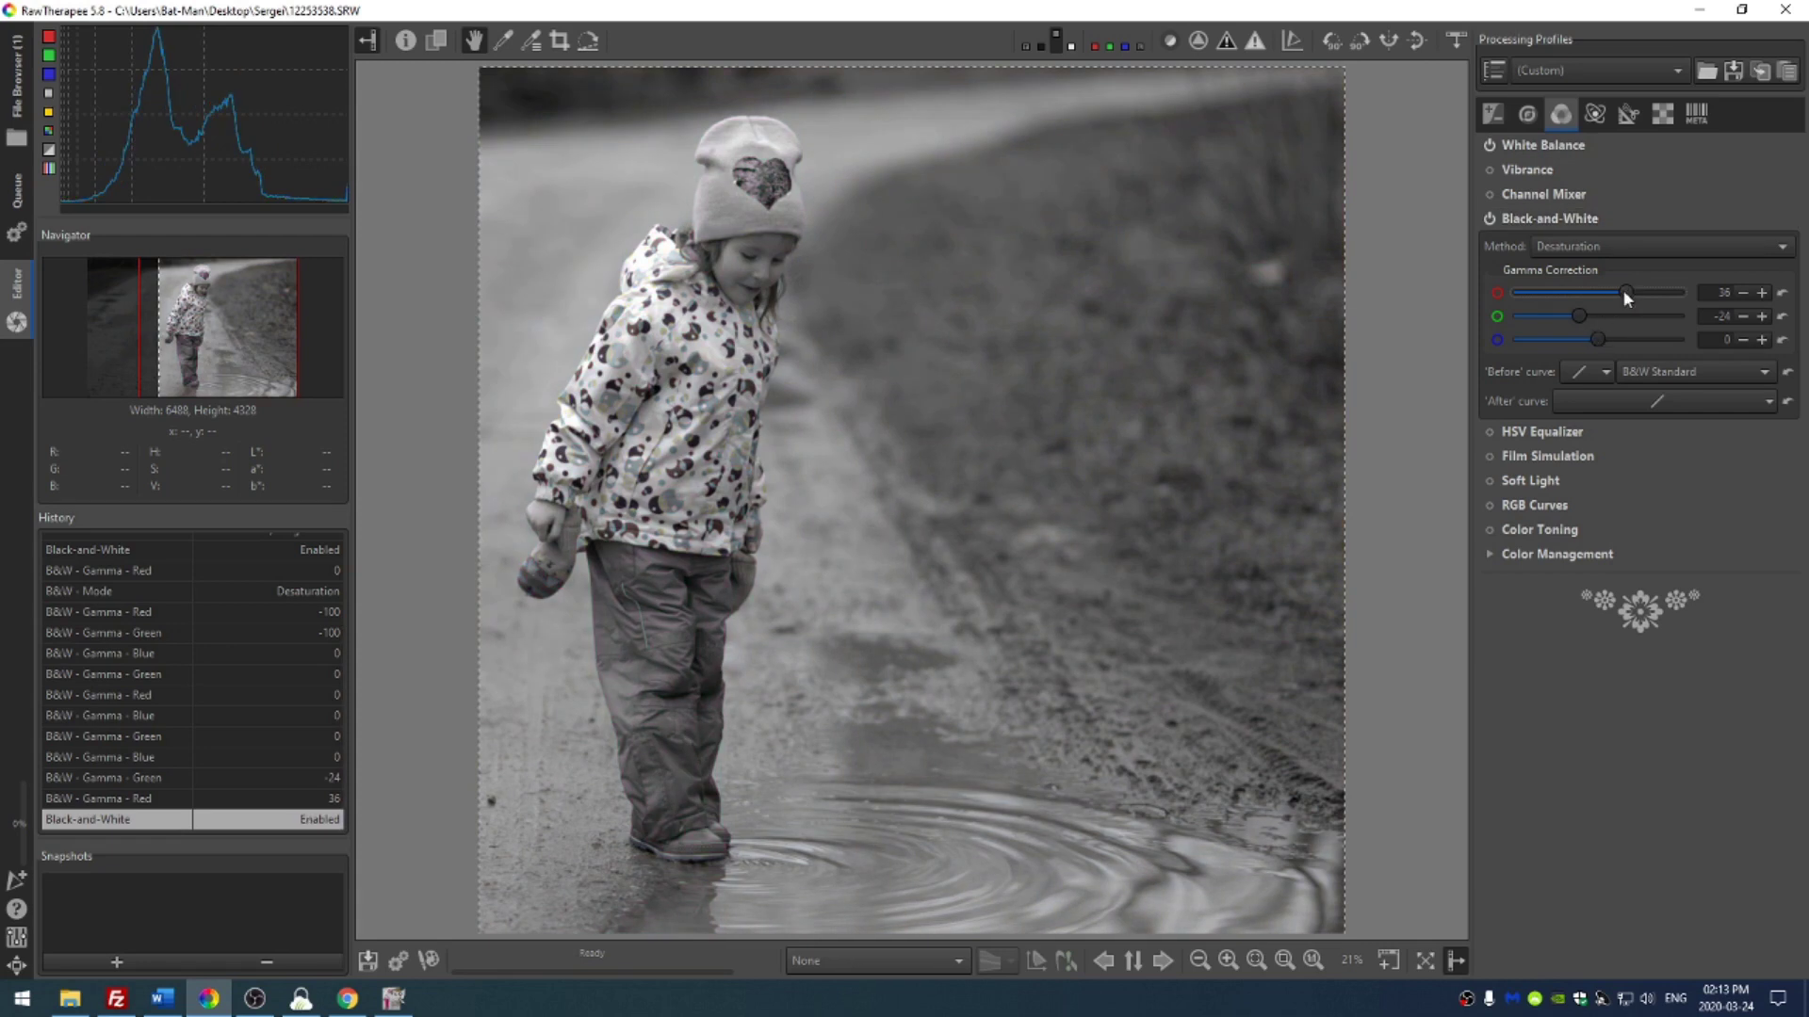
left_click_drag(1624, 294, 1634, 294)
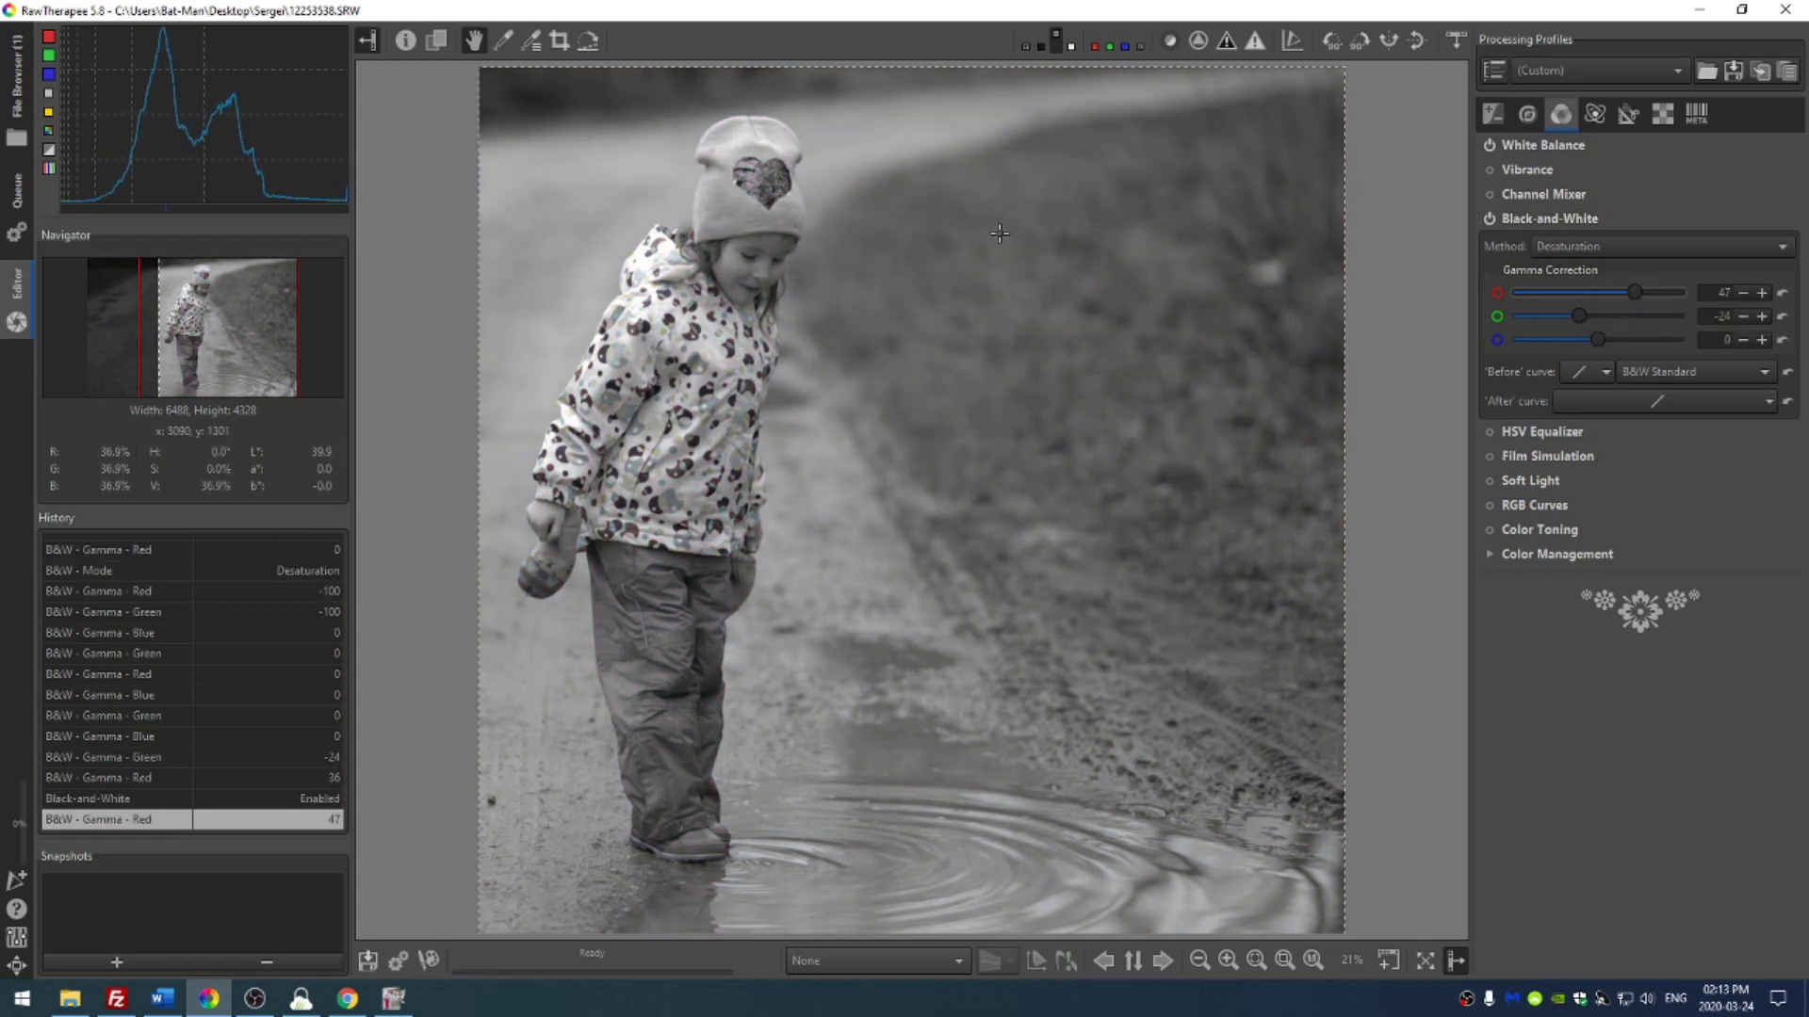
left_click_drag(1580, 315, 1579, 315)
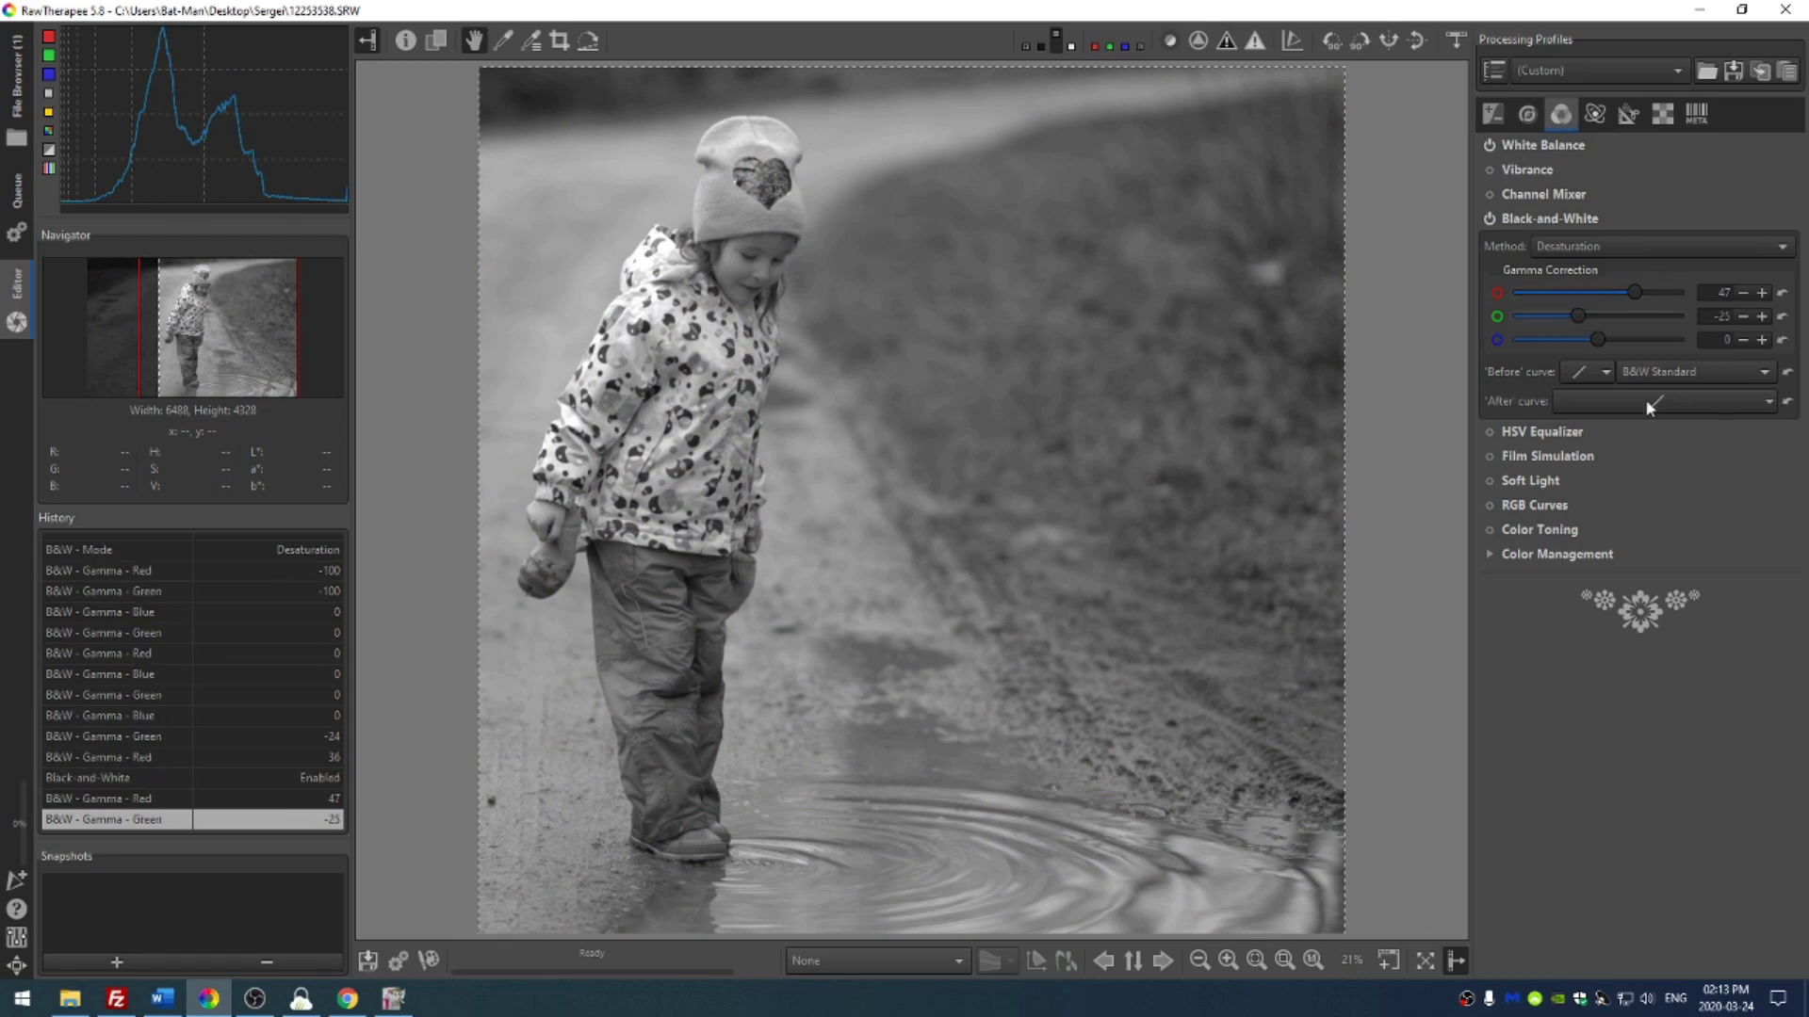
Step: Set the 'After' curve type to Custom and compare with colour again
left_click(1766, 403)
left_click(1705, 441)
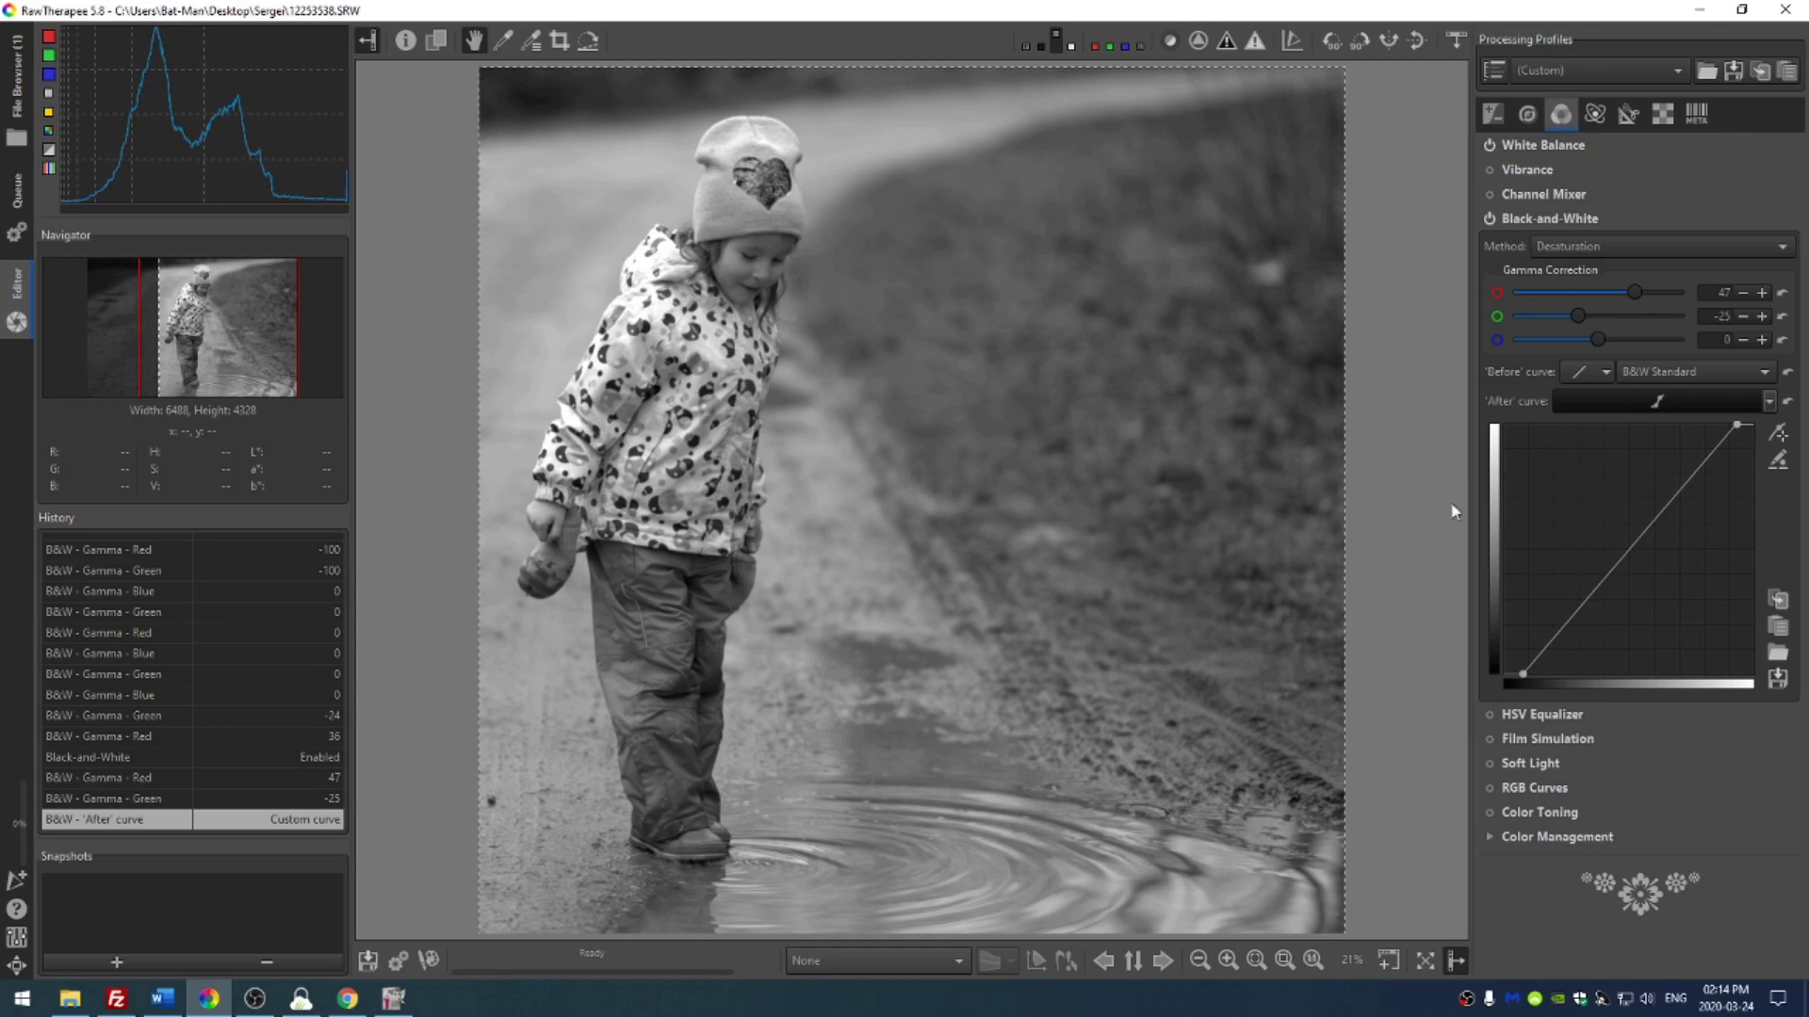
left_click(1490, 221)
left_click(1490, 221)
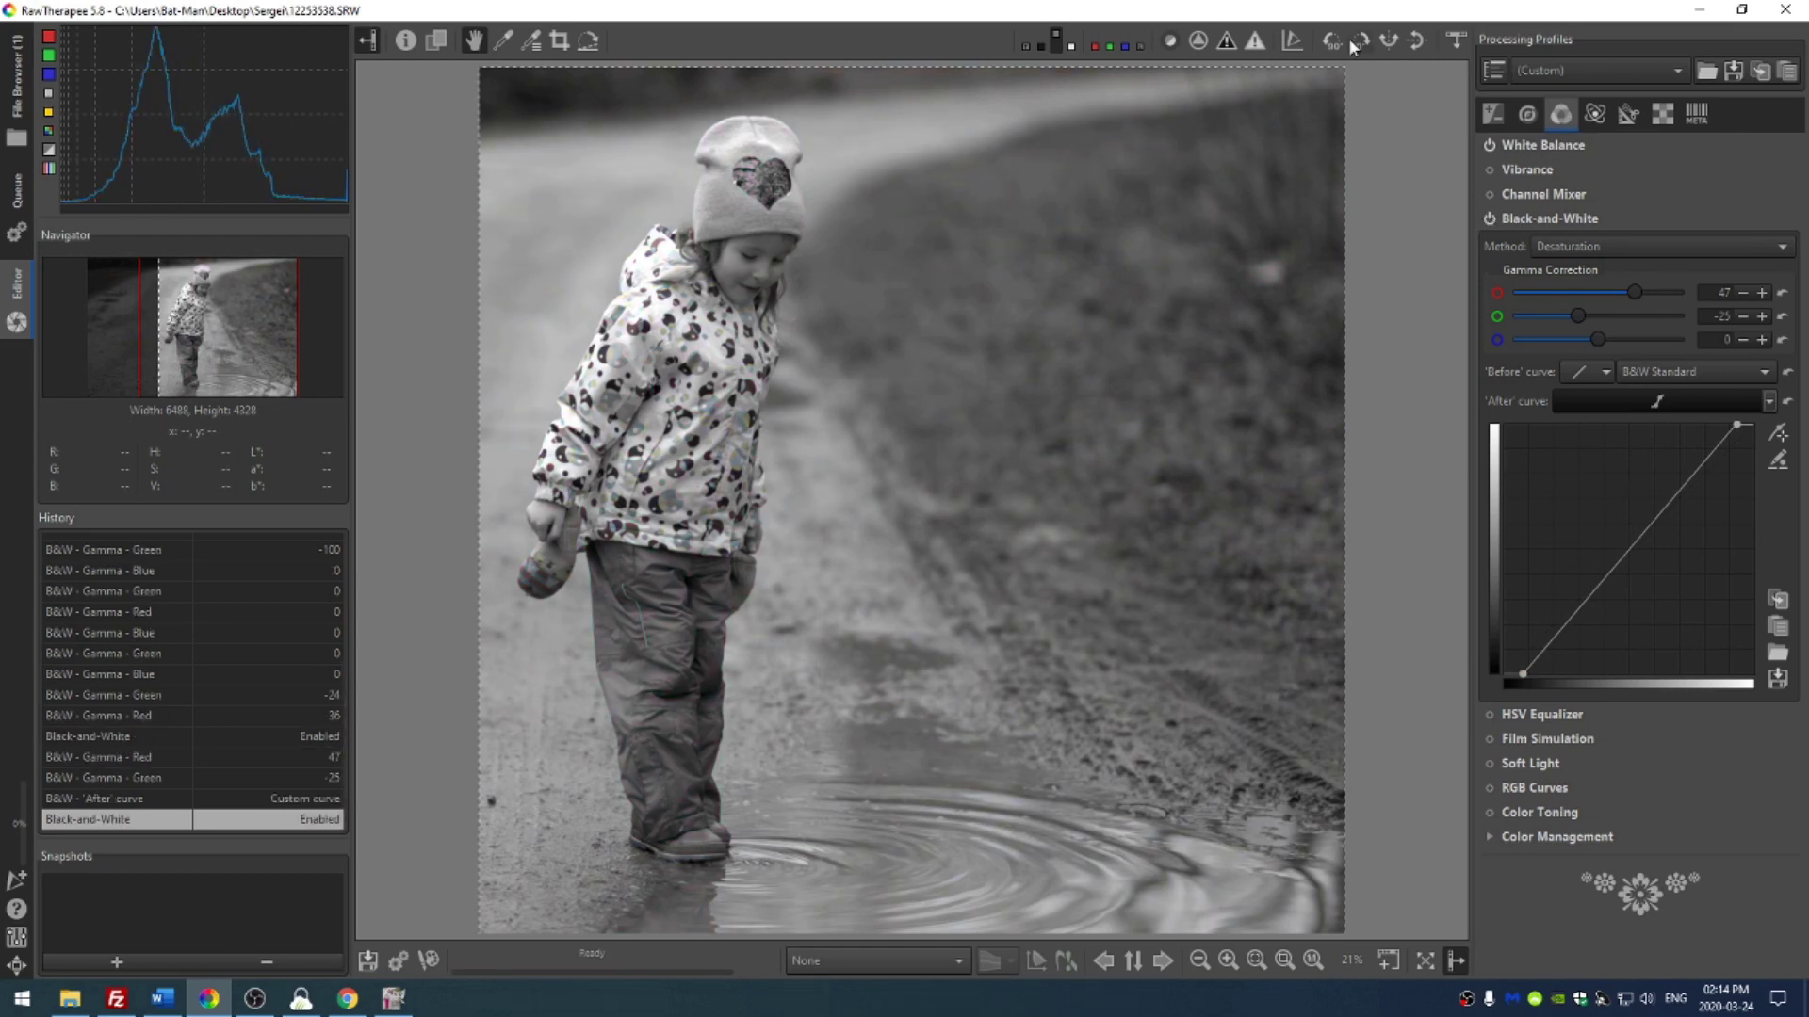
left_click(1390, 42)
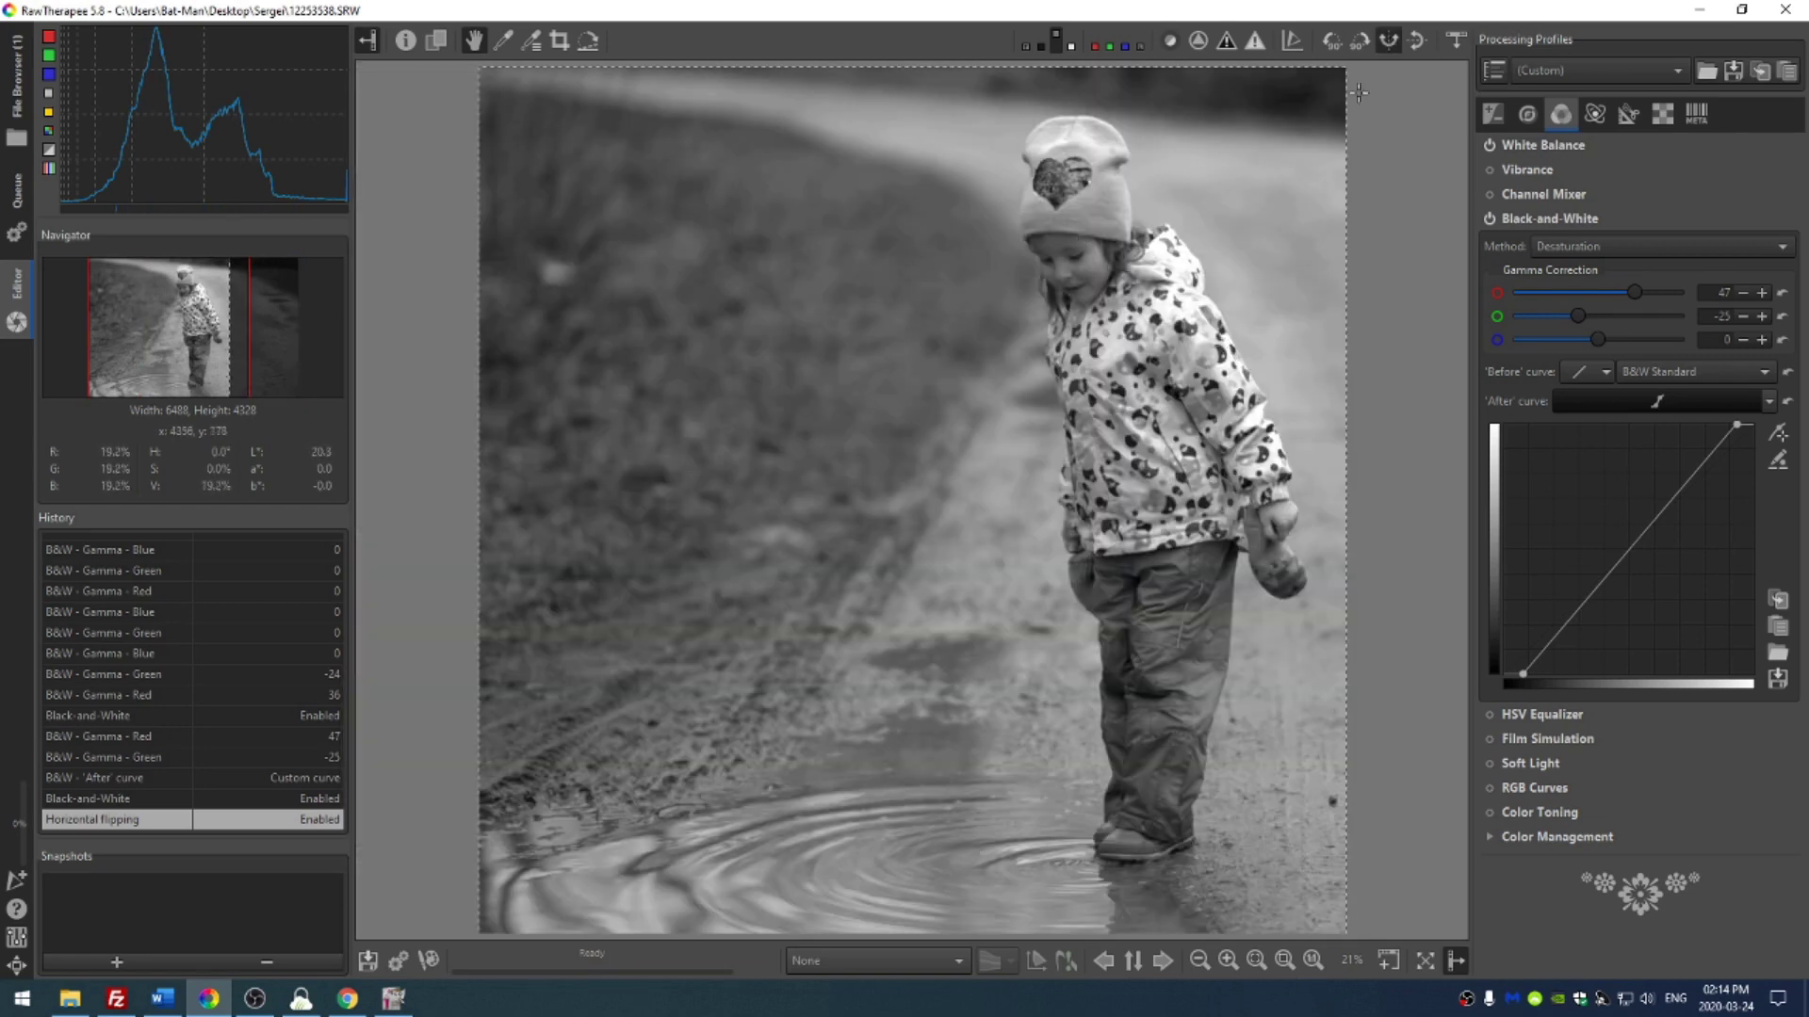
left_click(1391, 41)
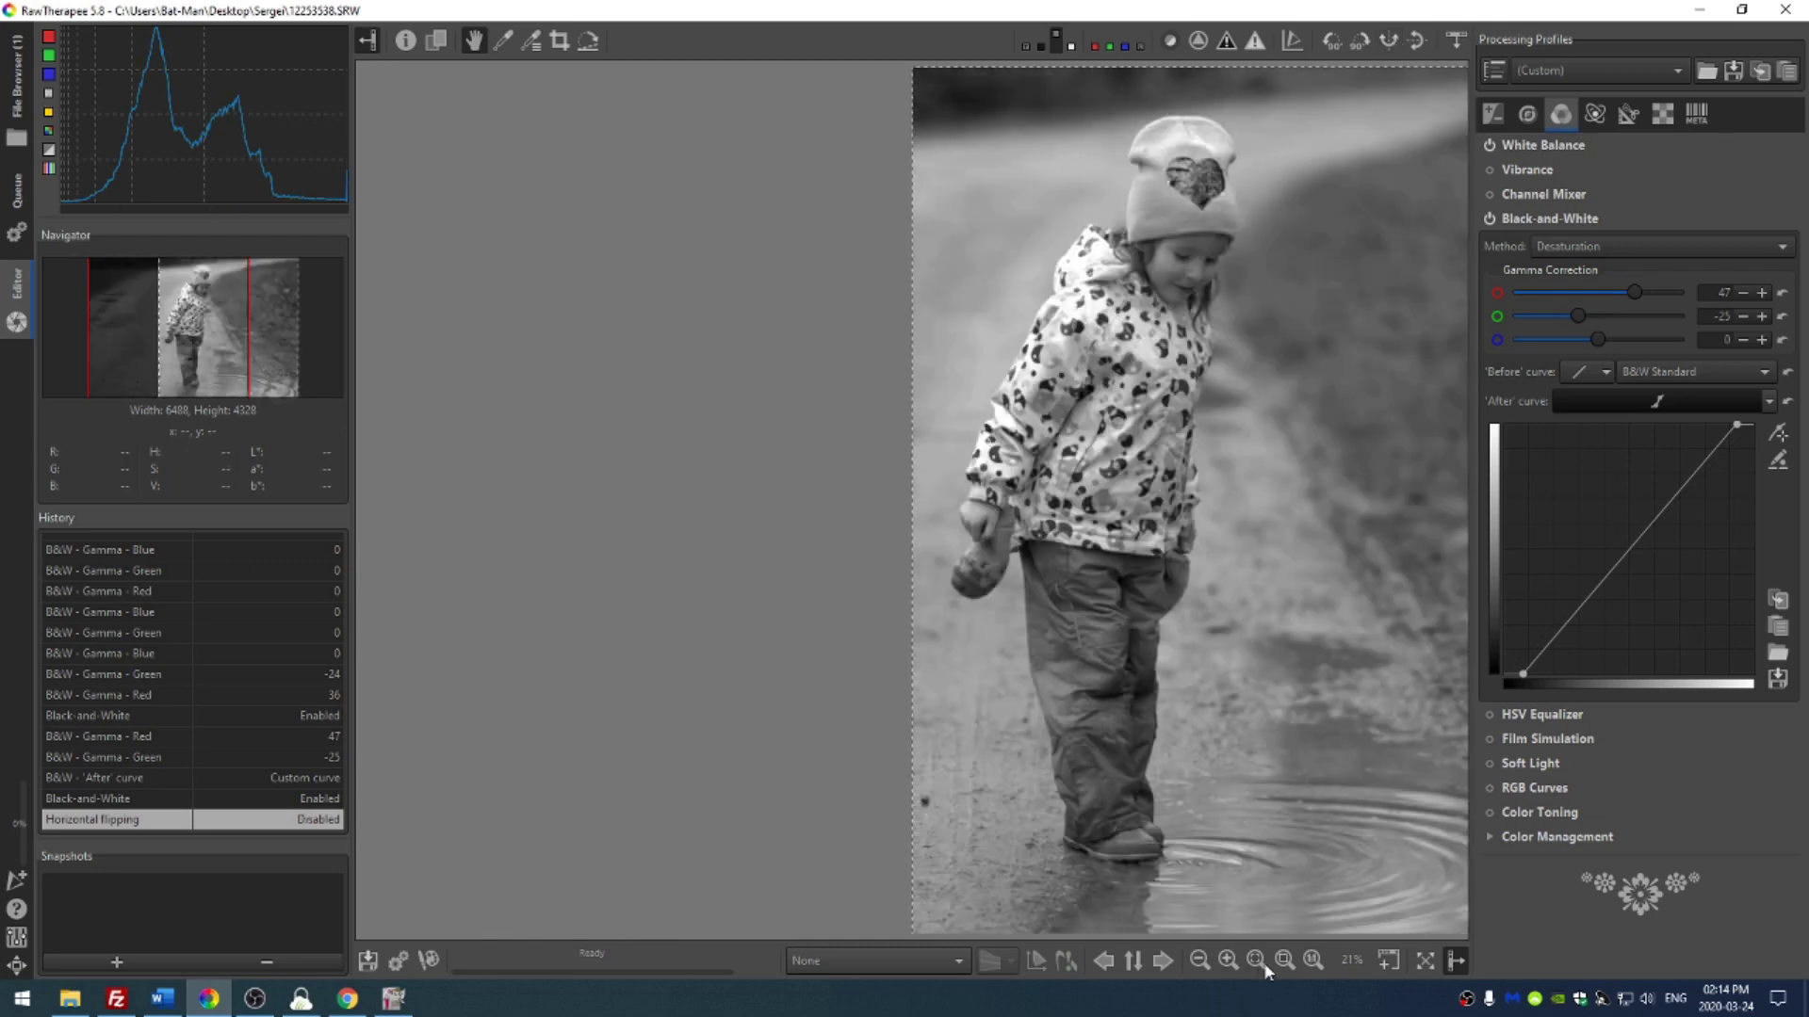